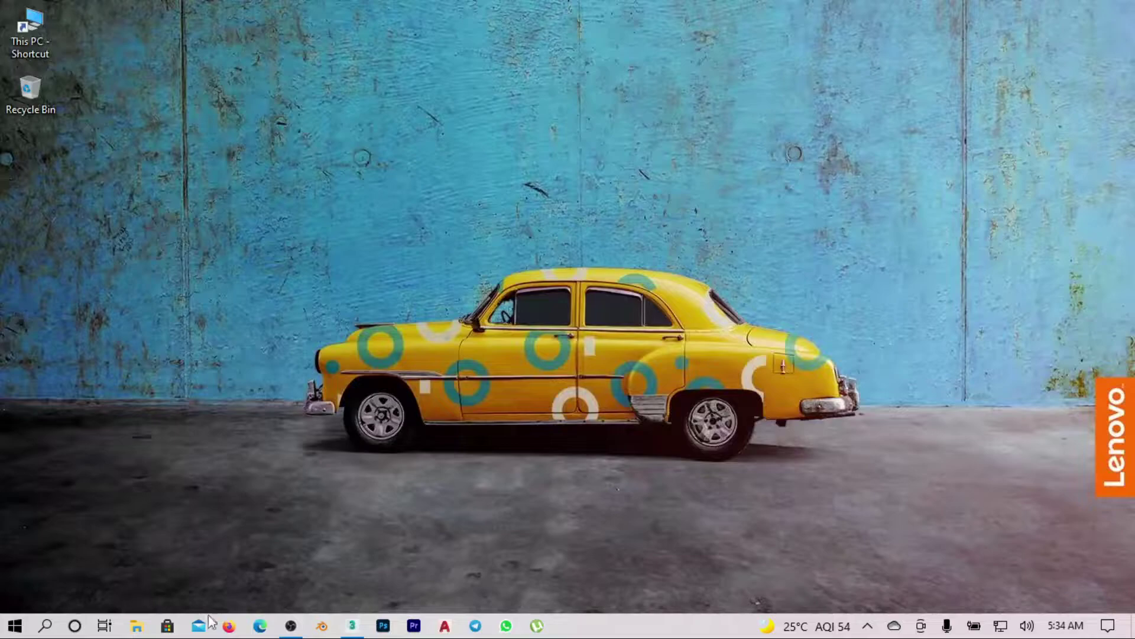
Step: Briefly isolate Wall001, then hide the roof plane Plane001
{"action": "left_click", "coordinate": [354, 625]}
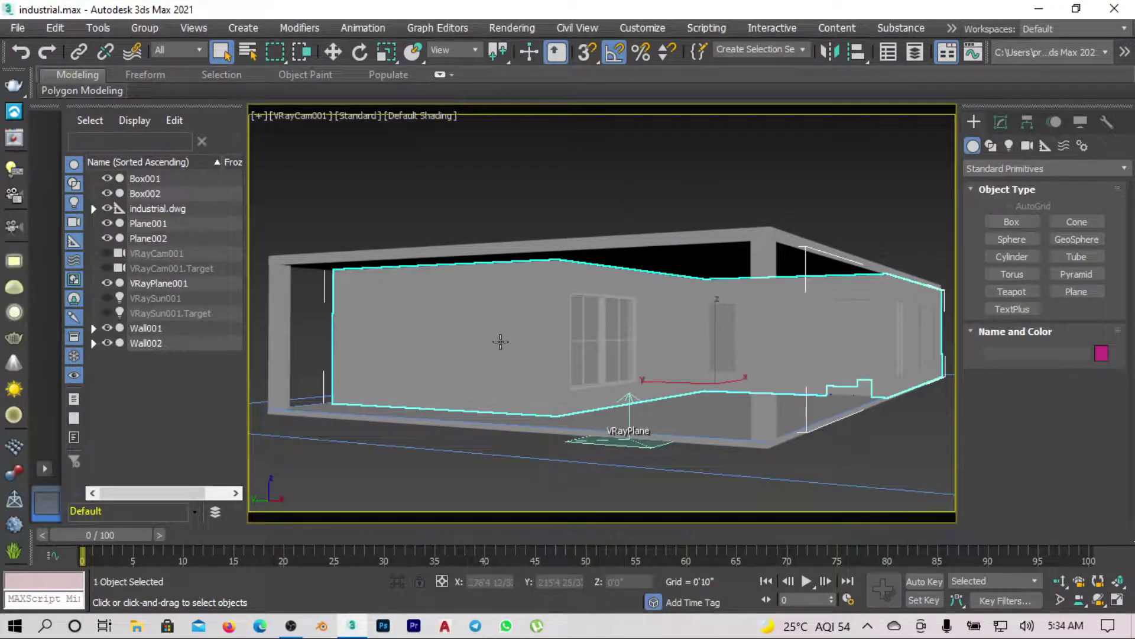
{"action": "key", "text": "alt+q"}
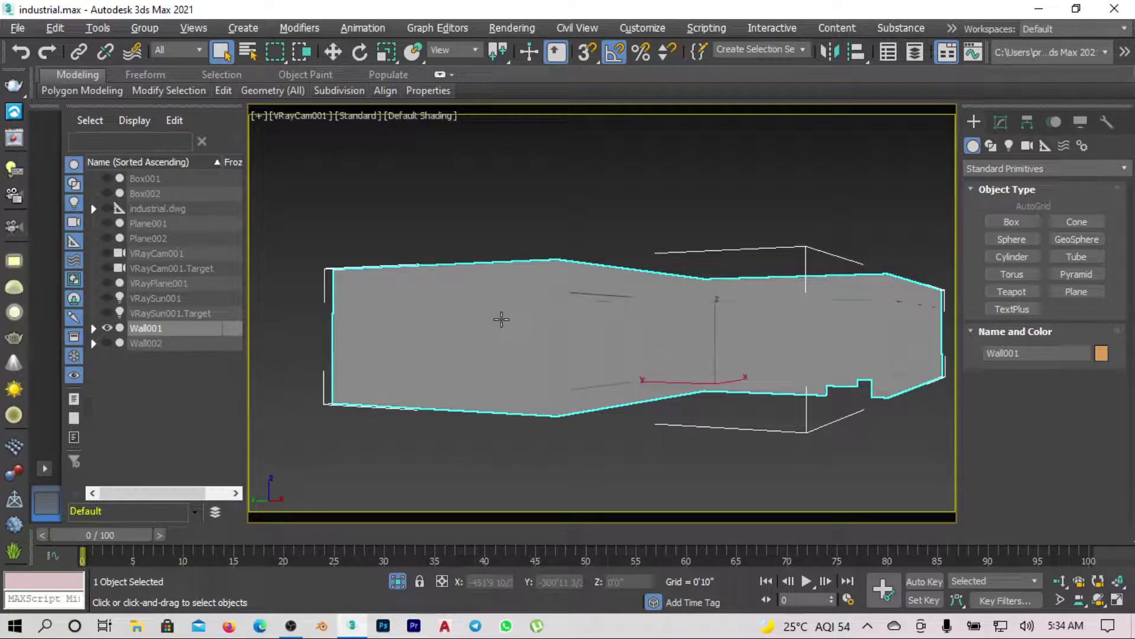
{"action": "key", "text": "alt+q"}
{"action": "left_click", "coordinate": [631, 238]}
{"action": "right_click", "coordinate": [628, 235]}
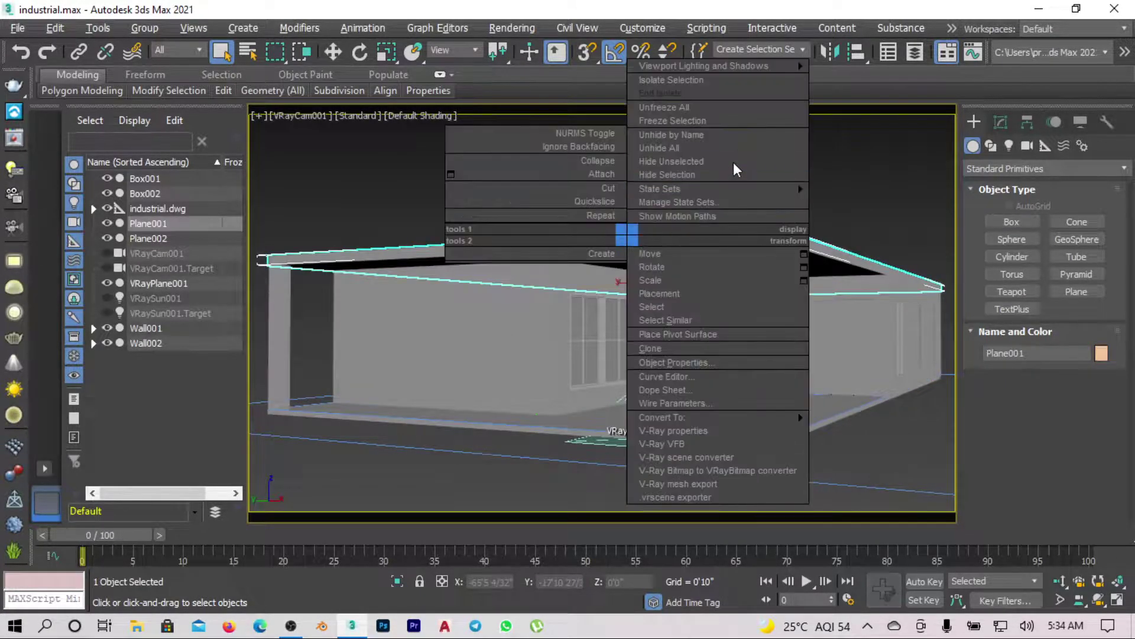
{"action": "left_click", "coordinate": [714, 174]}
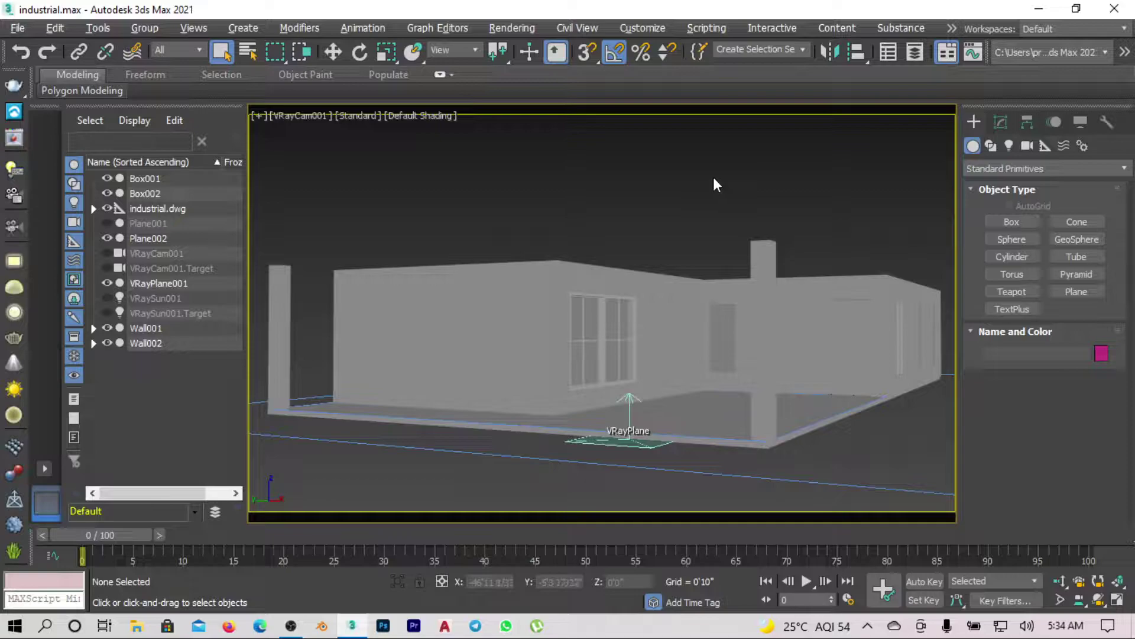
Step: Show the house floor plan from the Top view in wireframe
{"action": "key", "text": "t"}
{"action": "scroll", "coordinate": [463, 223], "scroll_direction": "up", "scroll_amount": 5}
{"action": "scroll", "coordinate": [516, 253], "scroll_direction": "down", "scroll_amount": 2}
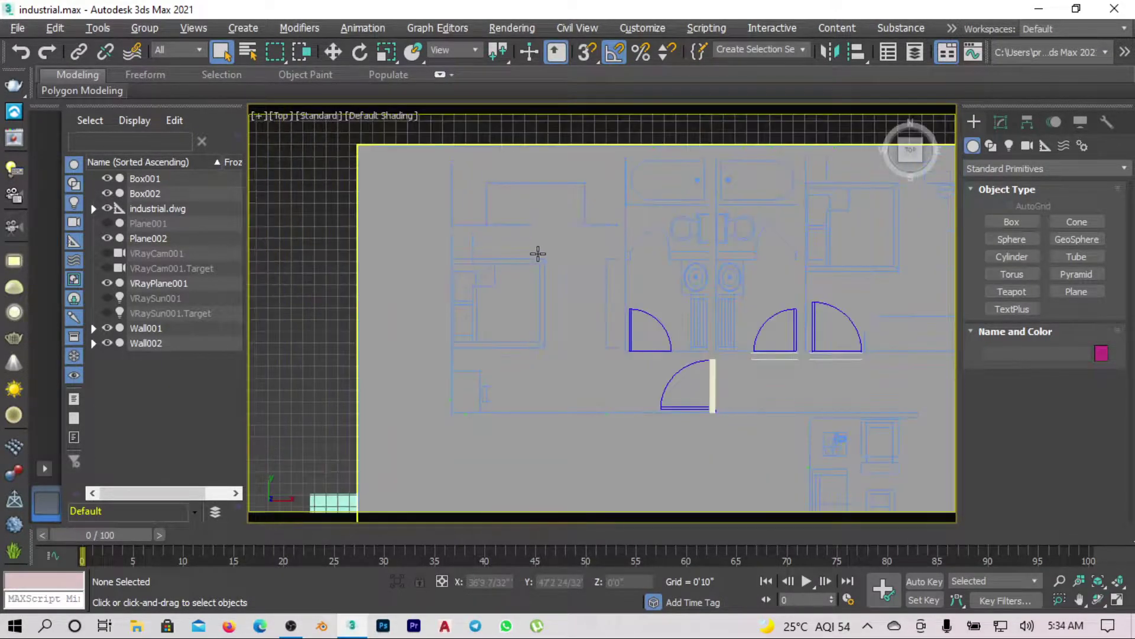
{"action": "key", "text": "F3"}
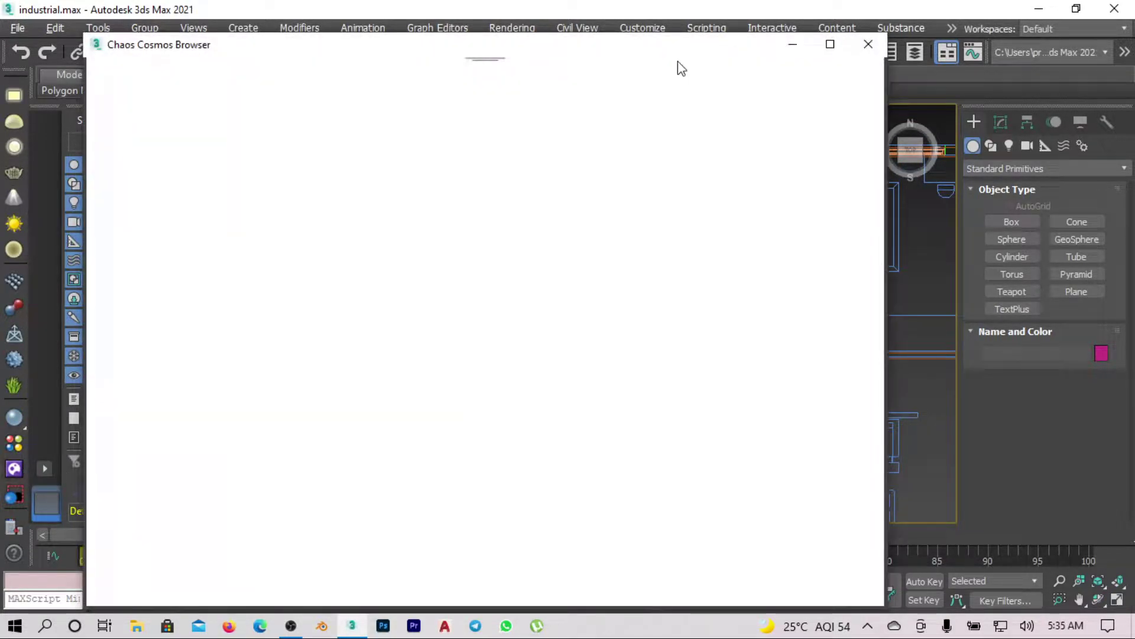
Step: Search the Cosmos library for 'bed' and dismiss the new-version update notice
{"action": "left_click_drag", "start_coordinate": [653, 49], "coordinate": [637, 34]}
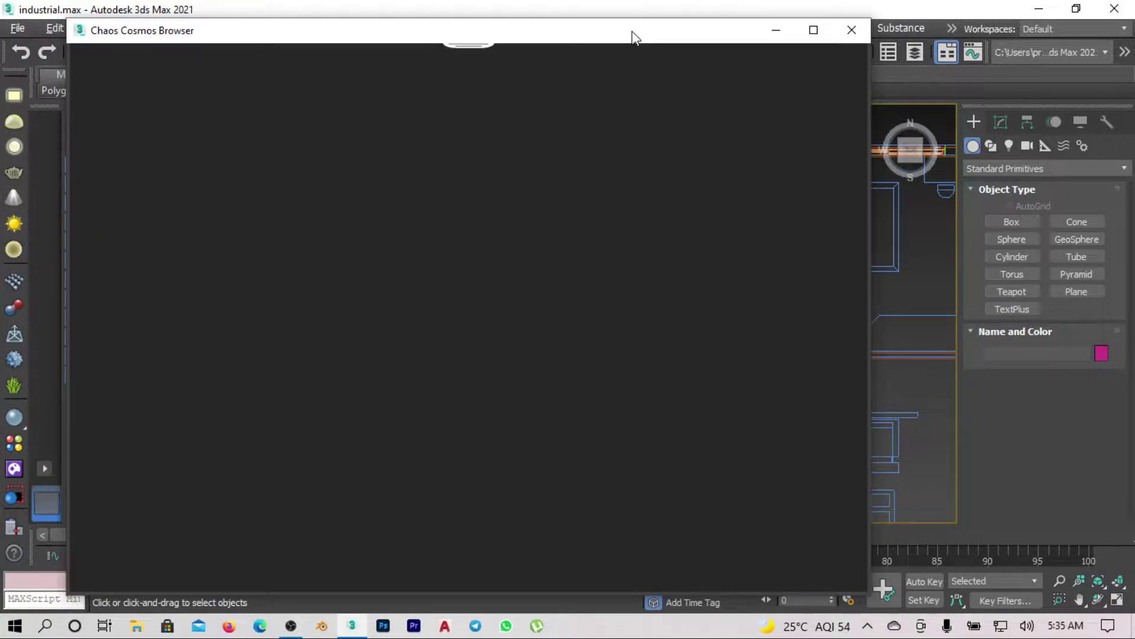
{"action": "left_click", "coordinate": [254, 140]}
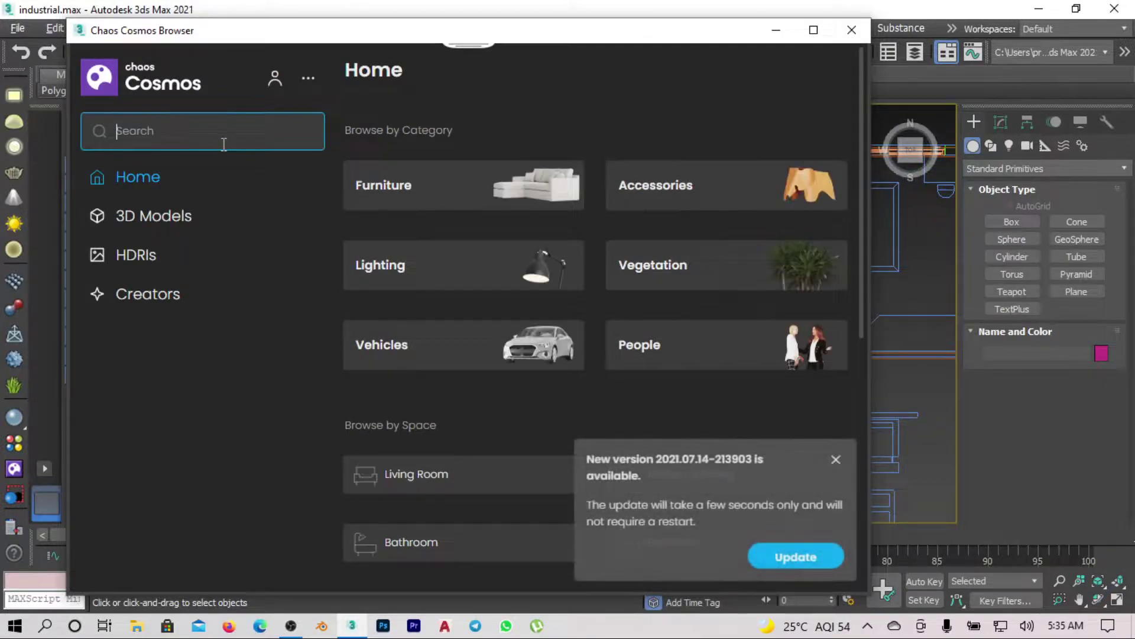
{"action": "type", "text": "3"}
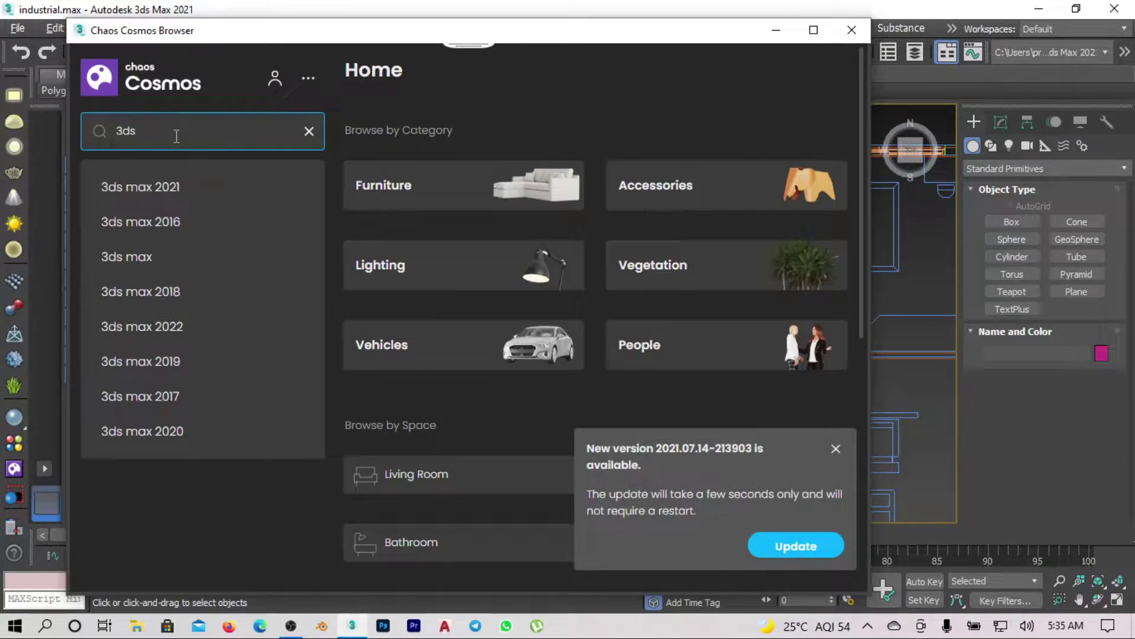
{"action": "key", "text": "BackSpace"}
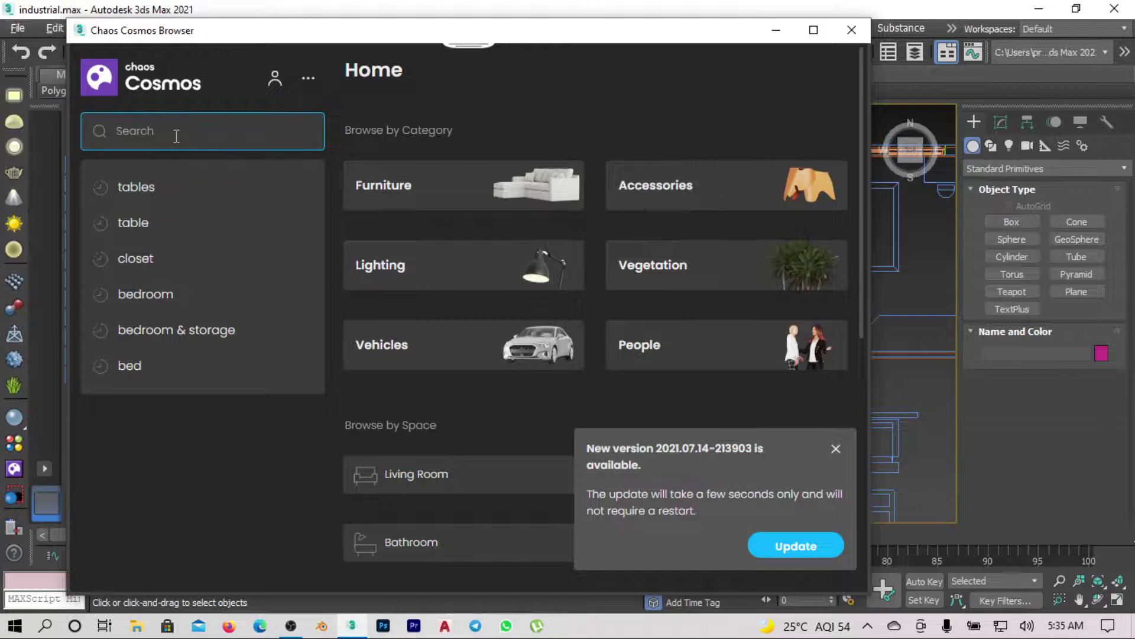
{"action": "type", "text": "b"}
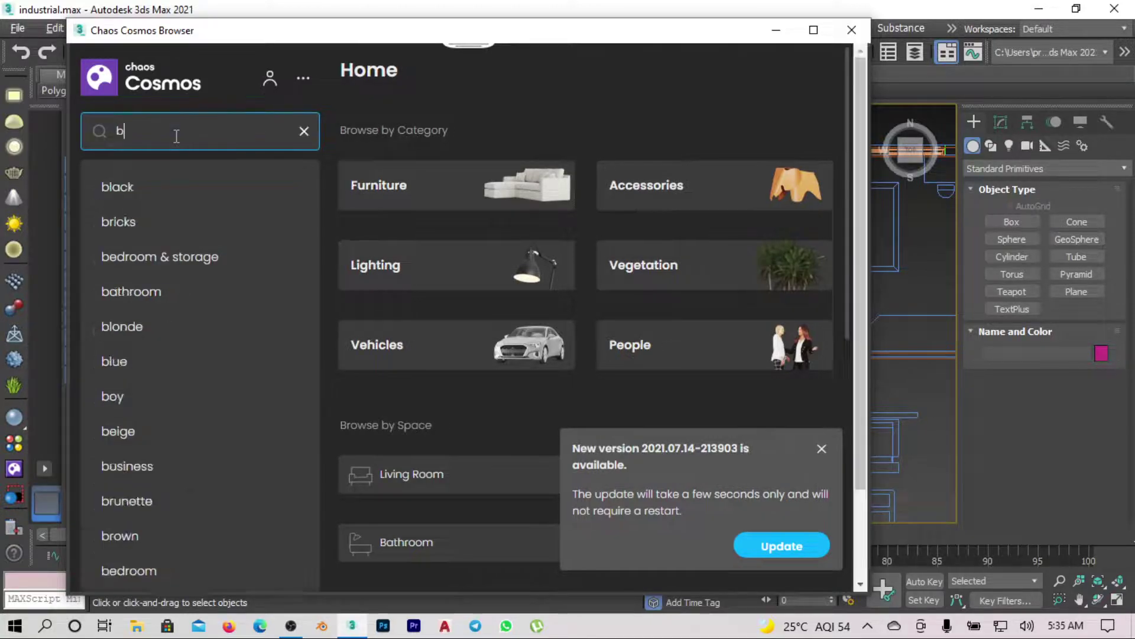
{"action": "type", "text": "ed"}
{"action": "key", "text": "Return"}
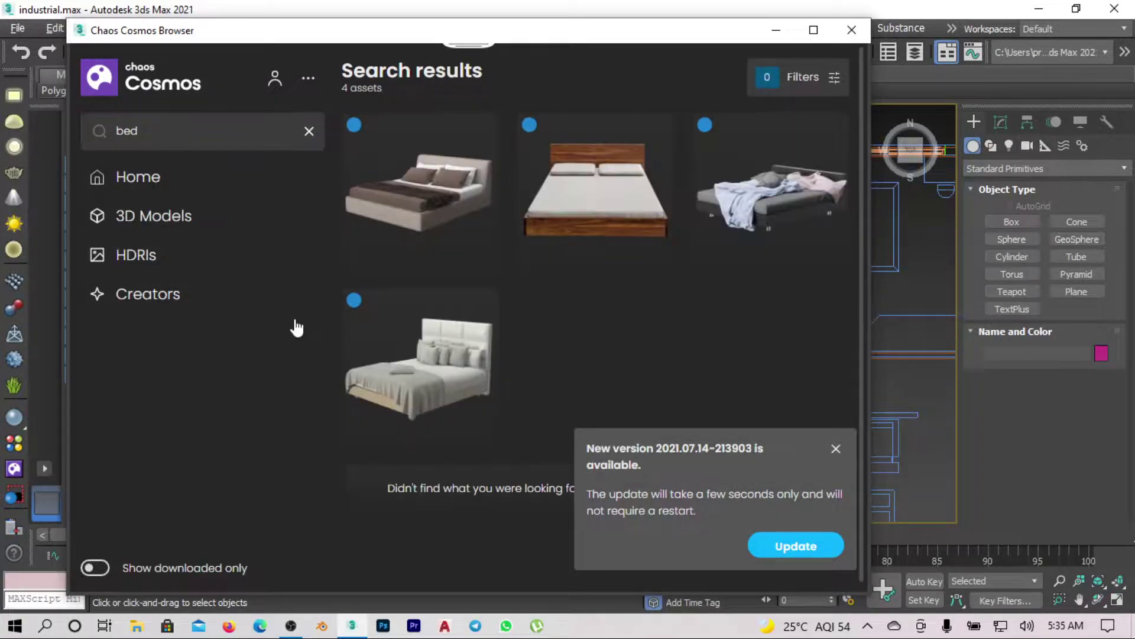
{"action": "left_click", "coordinate": [835, 449]}
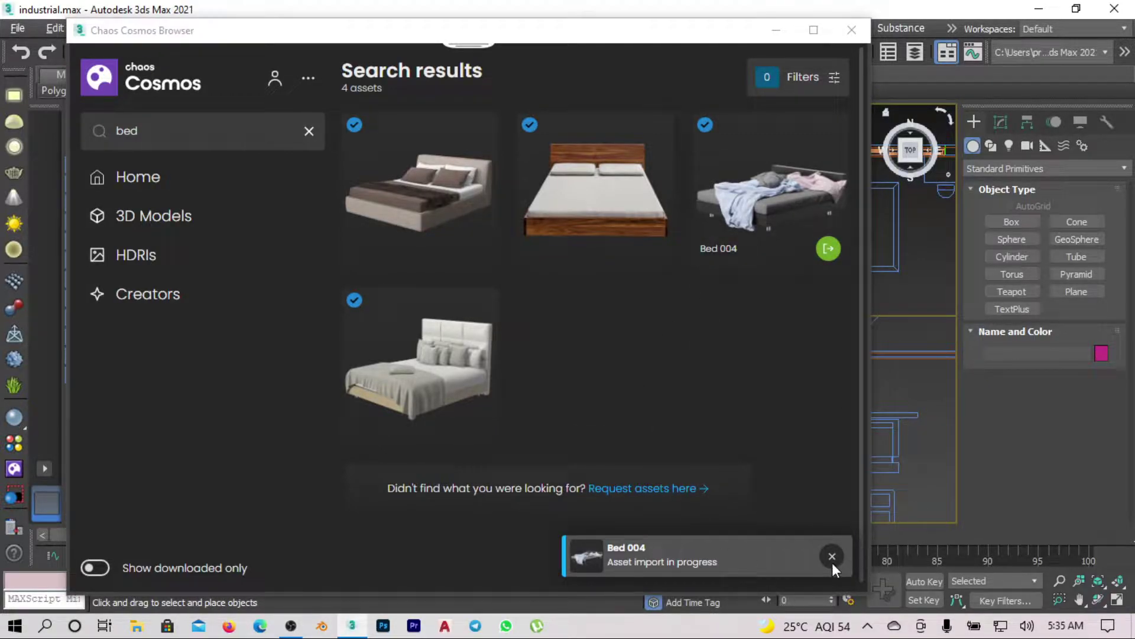
Step: Frame Bed 004 and move it down-right into the bedroom on the Top-view plan
{"action": "key", "text": "z"}
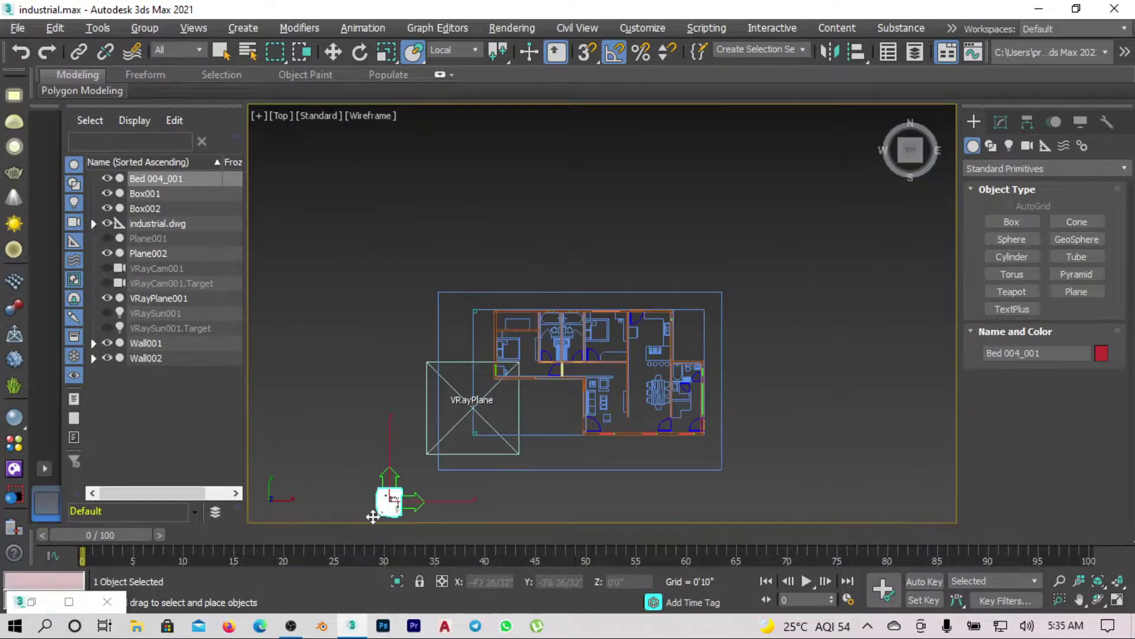
{"action": "mouse_move", "coordinate": [466, 291]}
{"action": "left_mouse_down"}
{"action": "mouse_move", "coordinate": [508, 350]}
{"action": "mouse_move", "coordinate": [600, 360]}
{"action": "left_mouse_up"}
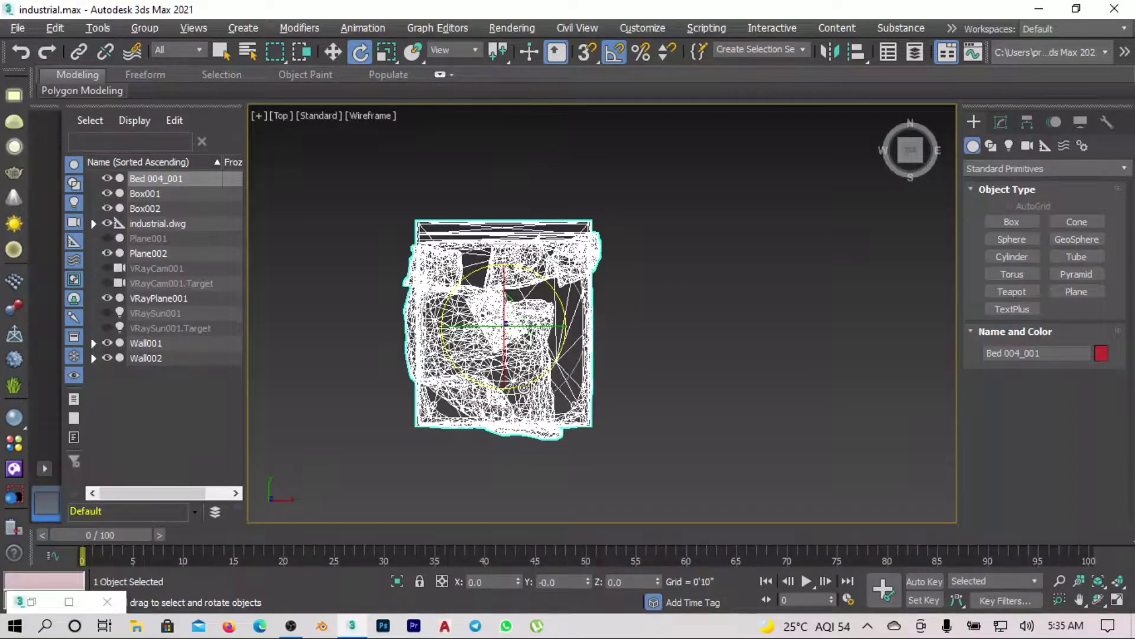
{"action": "right_click", "coordinate": [600, 360]}
{"action": "key", "text": "w"}
{"action": "scroll", "coordinate": [599, 360], "scroll_direction": "down", "scroll_amount": 3}
{"action": "scroll", "coordinate": [597, 366], "scroll_direction": "up", "scroll_amount": 2}
{"action": "scroll", "coordinate": [595, 380], "scroll_direction": "down", "scroll_amount": 2}
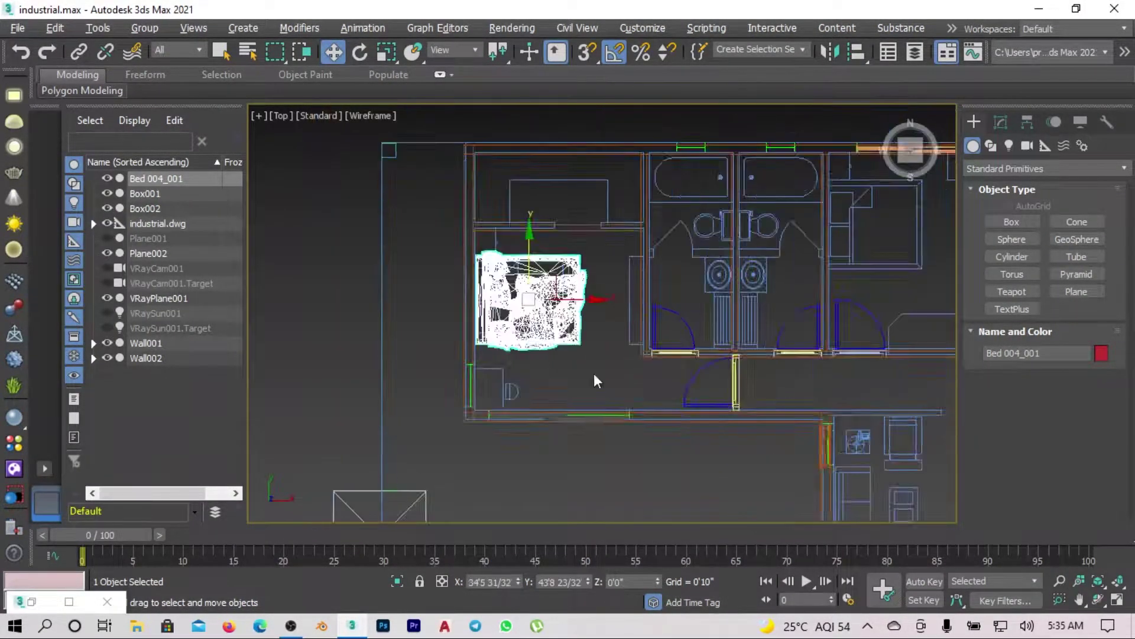
{"action": "scroll", "coordinate": [663, 294], "scroll_direction": "up", "scroll_amount": 5}
{"action": "scroll", "coordinate": [663, 294], "scroll_direction": "up", "scroll_amount": 5}
{"action": "scroll", "coordinate": [573, 335], "scroll_direction": "down", "scroll_amount": 4}
{"action": "scroll", "coordinate": [650, 201], "scroll_direction": "down", "scroll_amount": 2}
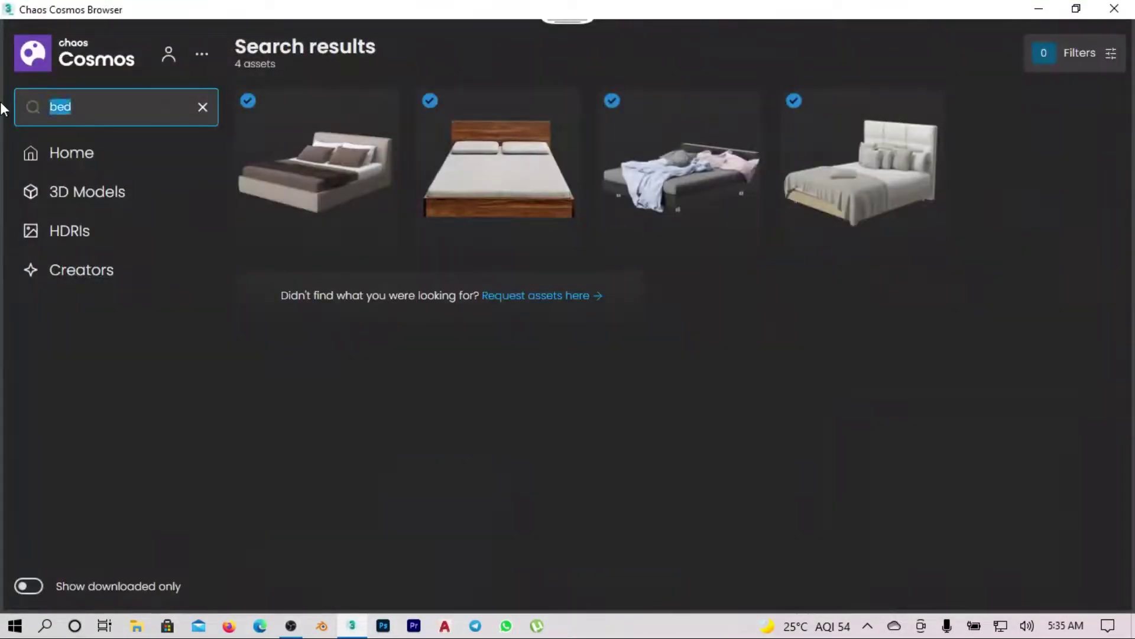
Step: Search Cosmos for 'table', trying and then removing the Living Room filter
{"action": "type", "text": "table"}
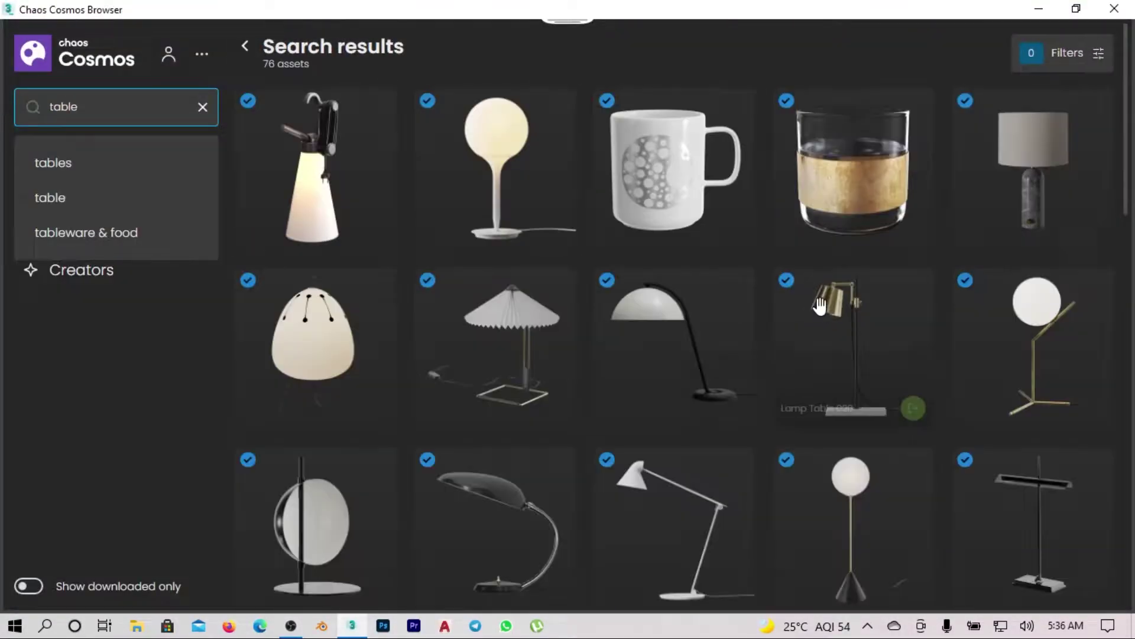
{"action": "scroll", "coordinate": [524, 318], "scroll_direction": "down", "scroll_amount": 5}
{"action": "left_click", "coordinate": [1065, 53]}
{"action": "left_click", "coordinate": [907, 340]}
{"action": "scroll", "coordinate": [667, 342], "scroll_direction": "down", "scroll_amount": 5}
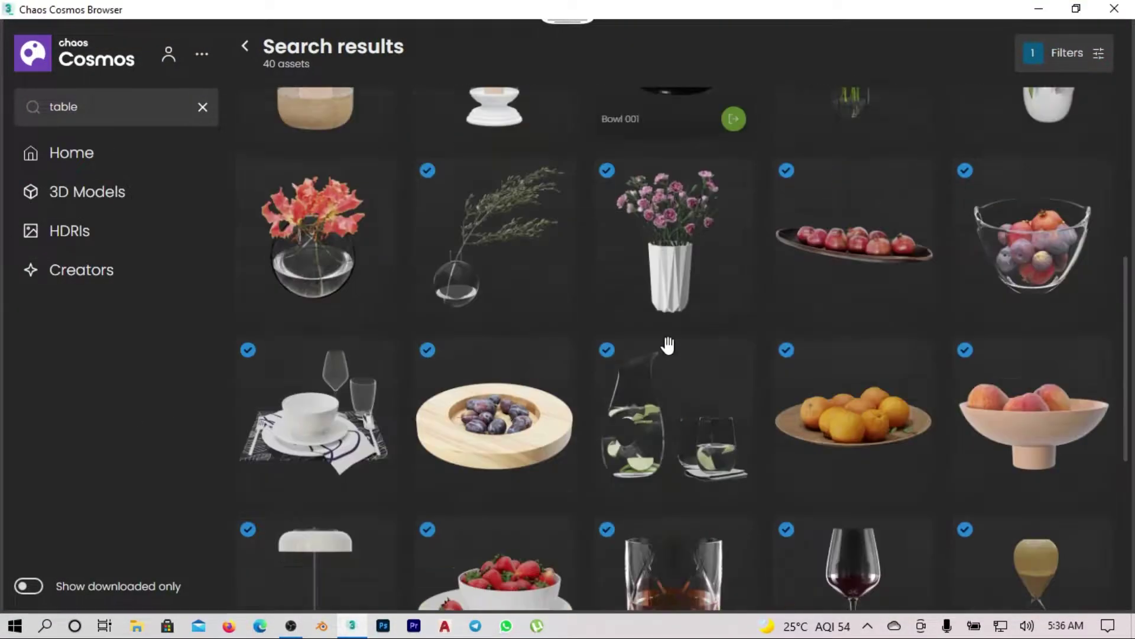
{"action": "left_click", "coordinate": [1052, 52]}
{"action": "left_click", "coordinate": [907, 340]}
{"action": "scroll", "coordinate": [739, 309], "scroll_direction": "down", "scroll_amount": 5}
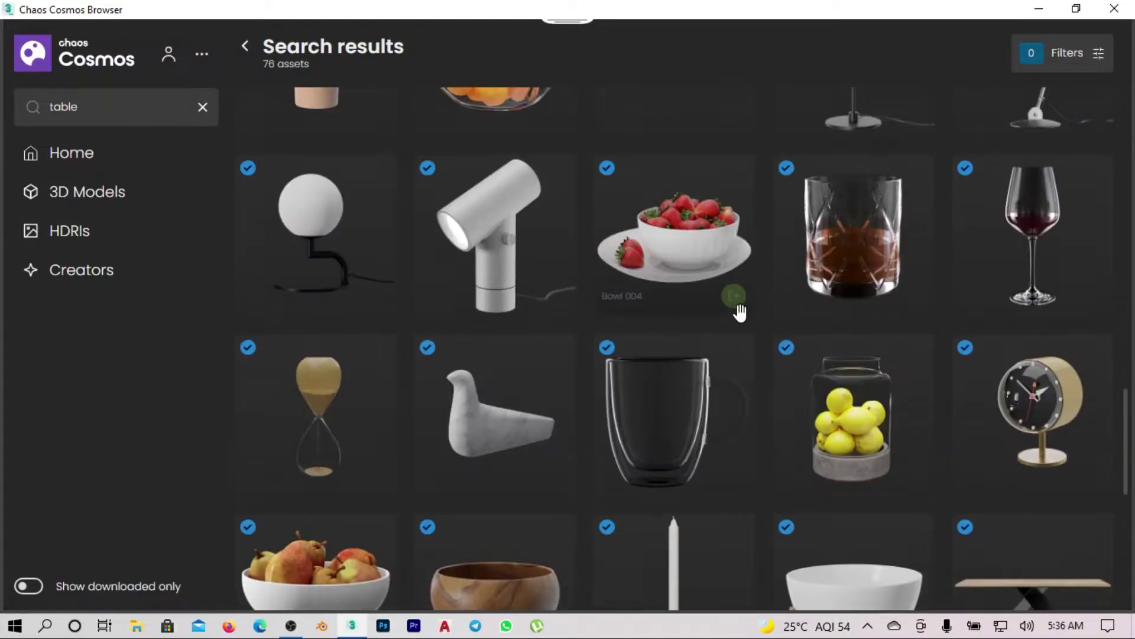
{"action": "scroll", "coordinate": [564, 464], "scroll_direction": "down", "scroll_amount": 5}
Step: Select the imported Desk 003 in shaded perspective and mirror it
{"action": "left_click", "coordinate": [1047, 12]}
{"action": "key", "text": "z"}
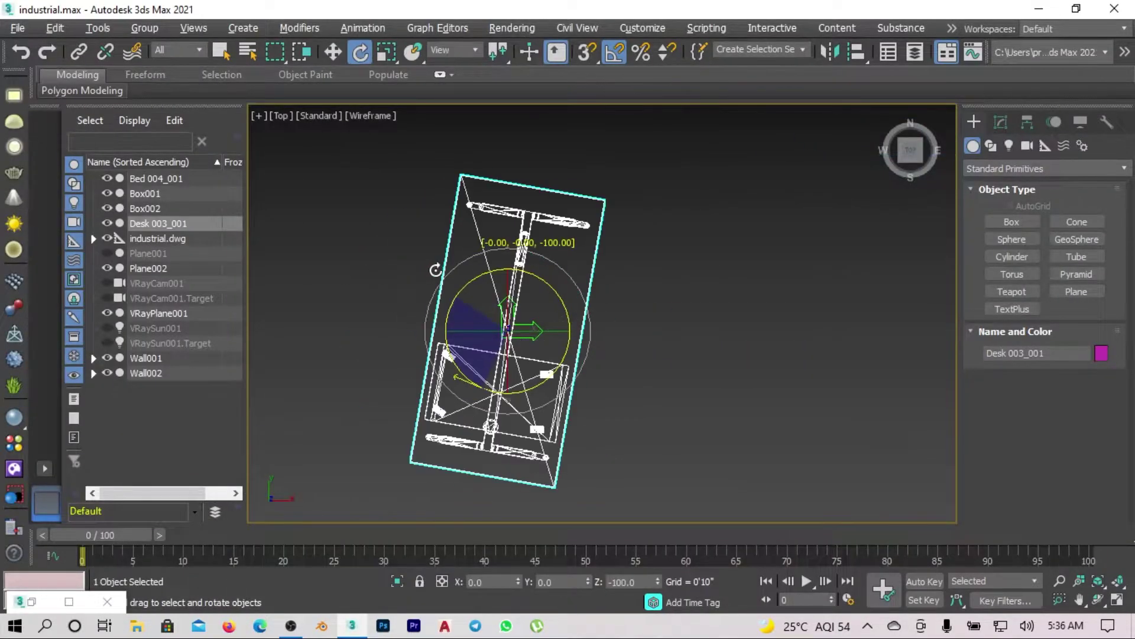
{"action": "key", "text": "p"}
{"action": "key", "text": "F3"}
{"action": "left_click", "coordinate": [364, 399]}
{"action": "left_click", "coordinate": [673, 320]}
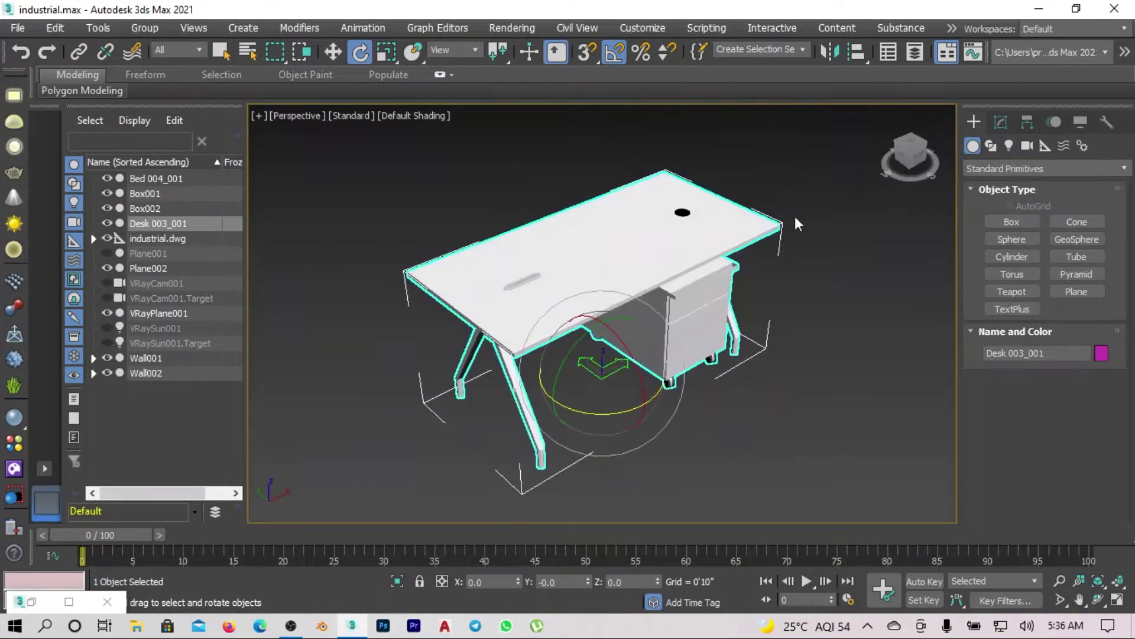
{"action": "left_click", "coordinate": [829, 52]}
{"action": "left_click", "coordinate": [522, 438]}
{"action": "scroll", "coordinate": [673, 442], "scroll_direction": "down", "scroll_amount": 5}
{"action": "scroll", "coordinate": [650, 384], "scroll_direction": "up", "scroll_amount": 4}
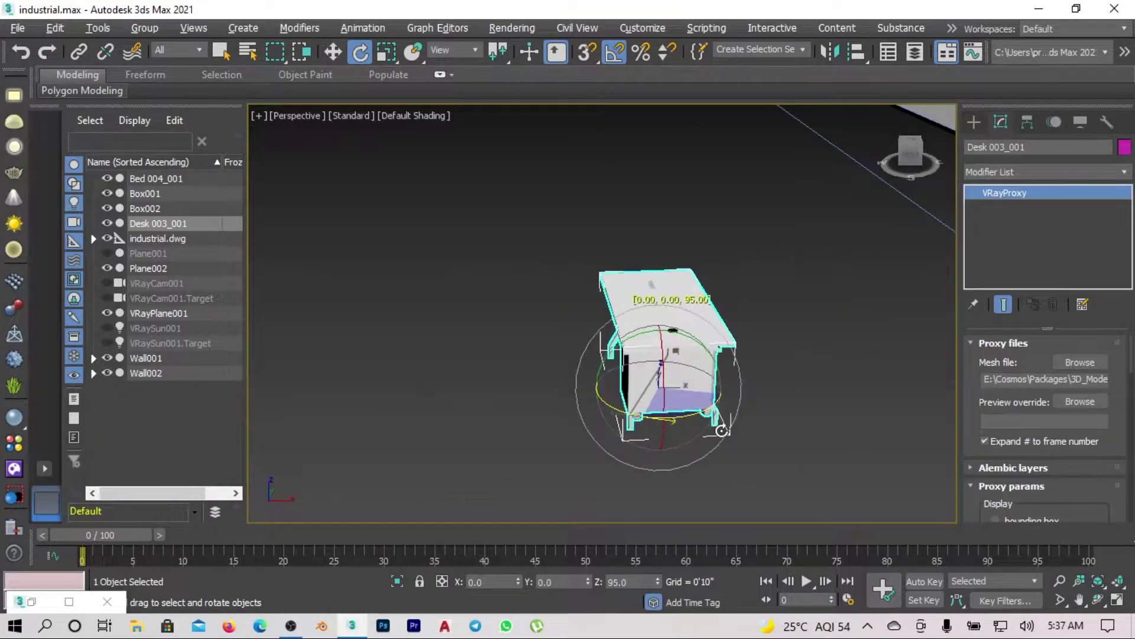
Step: Move the desk down below the bed in the Top wireframe view
{"action": "key", "text": "t"}
{"action": "key", "text": "F3"}
{"action": "key", "text": "w"}
{"action": "scroll", "coordinate": [612, 362], "scroll_direction": "up", "scroll_amount": 5}
{"action": "scroll", "coordinate": [612, 362], "scroll_direction": "up", "scroll_amount": 2}
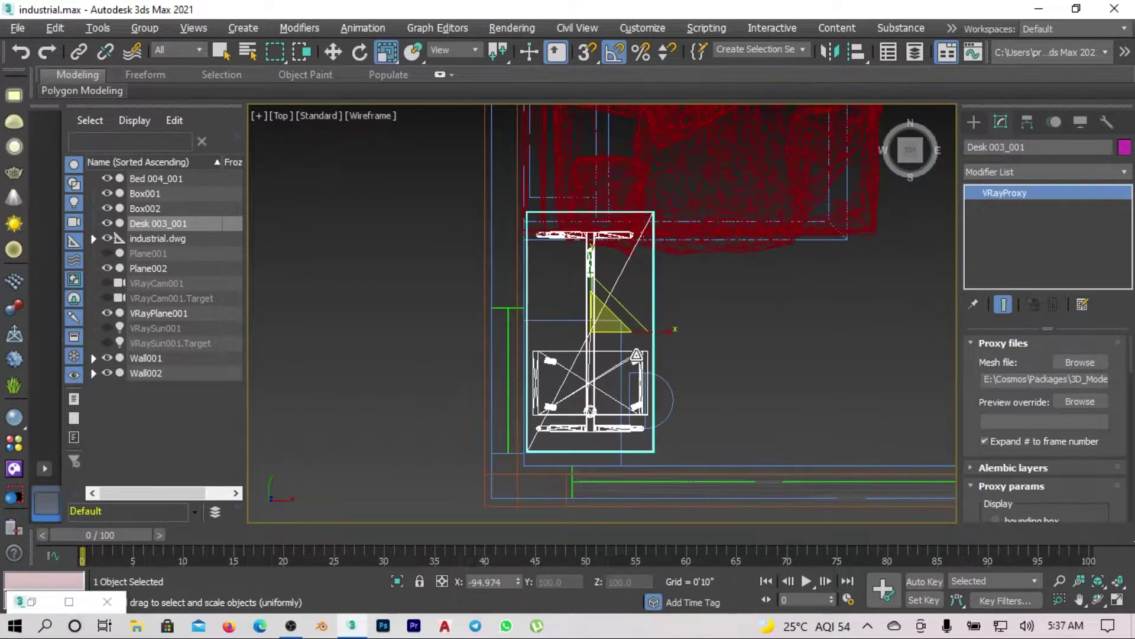
{"action": "left_click_drag", "start_coordinate": [597, 260], "coordinate": [584, 353]}
{"action": "scroll", "coordinate": [601, 355], "scroll_direction": "down", "scroll_amount": 3}
{"action": "scroll", "coordinate": [601, 354], "scroll_direction": "up", "scroll_amount": 3}
{"action": "key", "text": "r"}
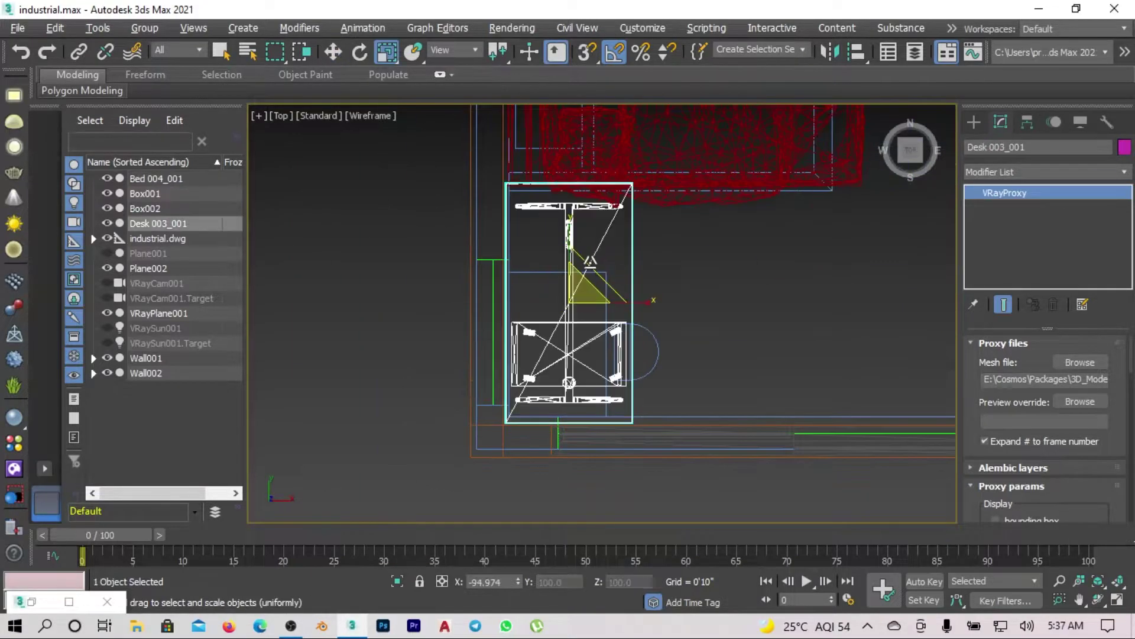
{"action": "scroll", "coordinate": [568, 249], "scroll_direction": "down", "scroll_amount": 5}
{"action": "scroll", "coordinate": [532, 355], "scroll_direction": "up", "scroll_amount": 5}
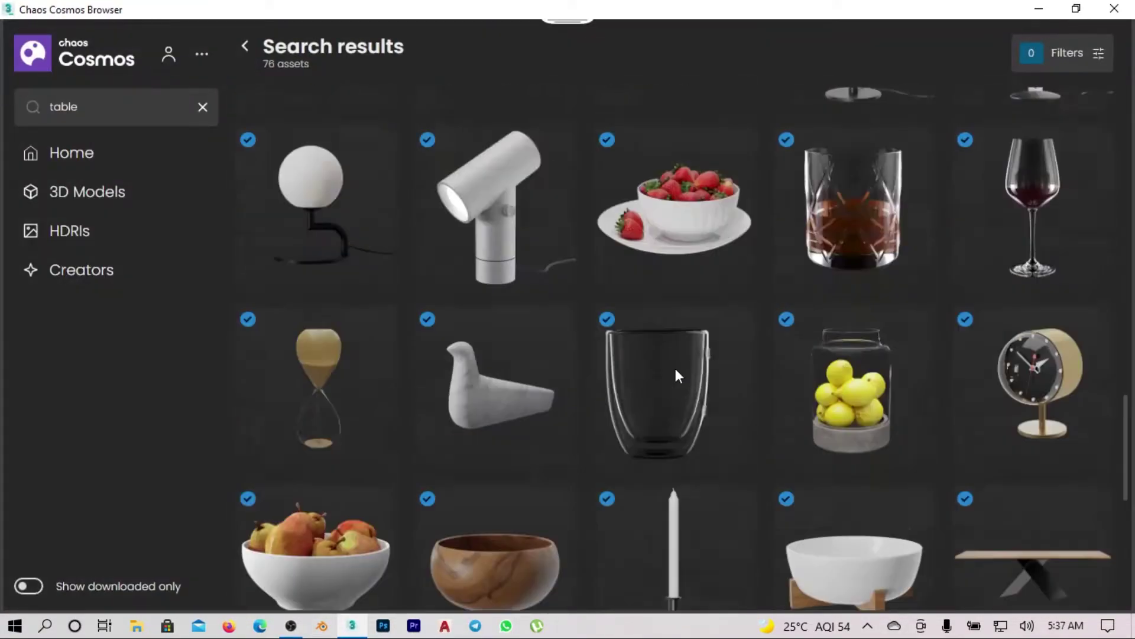
Step: Browse the Cosmos Furniture category filtered to Tables
{"action": "scroll", "coordinate": [674, 365], "scroll_direction": "up", "scroll_amount": 5}
{"action": "scroll", "coordinate": [836, 380], "scroll_direction": "up", "scroll_amount": 5}
{"action": "left_click", "coordinate": [202, 106]}
{"action": "left_click", "coordinate": [296, 360]}
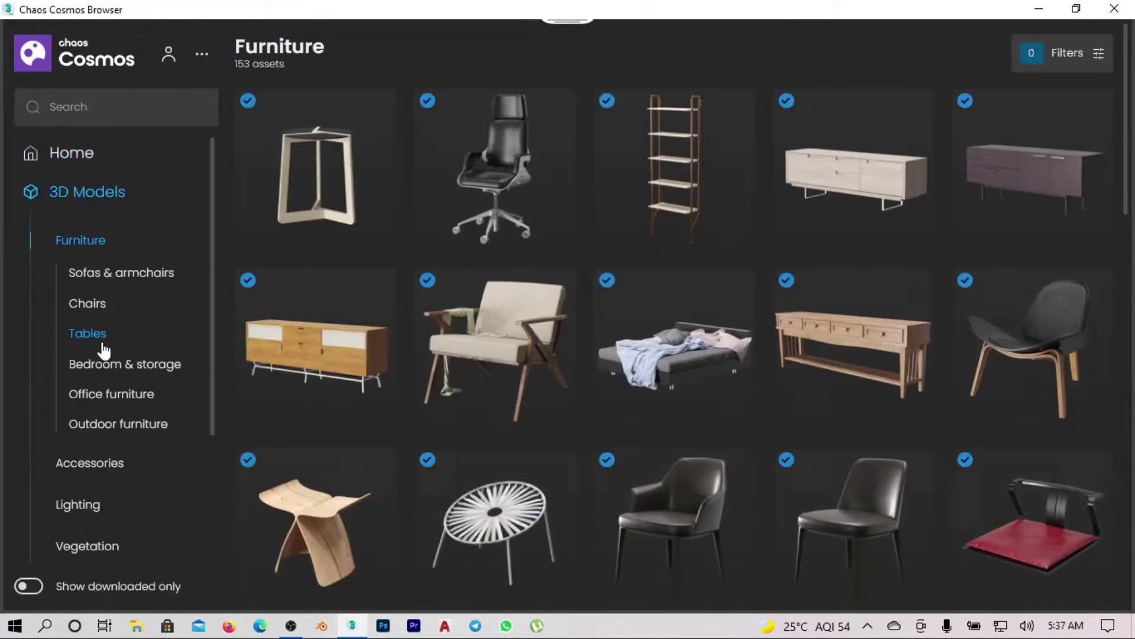
{"action": "left_click", "coordinate": [88, 333]}
{"action": "scroll", "coordinate": [652, 359], "scroll_direction": "down", "scroll_amount": 3}
{"action": "scroll", "coordinate": [654, 390], "scroll_direction": "down", "scroll_amount": 5}
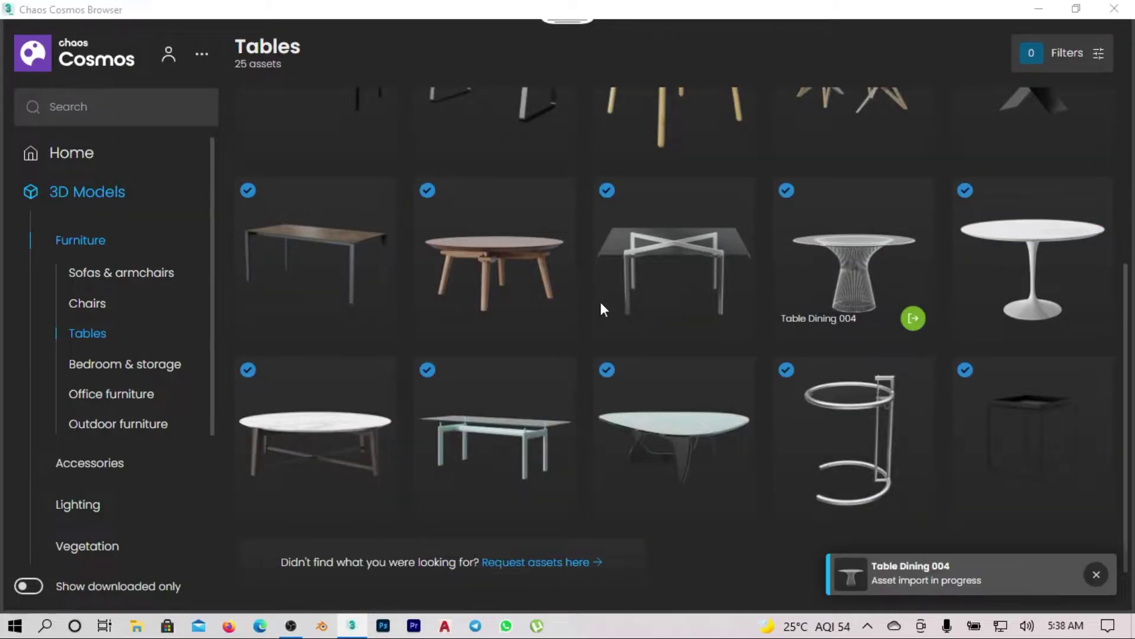
{"action": "scroll", "coordinate": [643, 329], "scroll_direction": "up", "scroll_amount": 5}
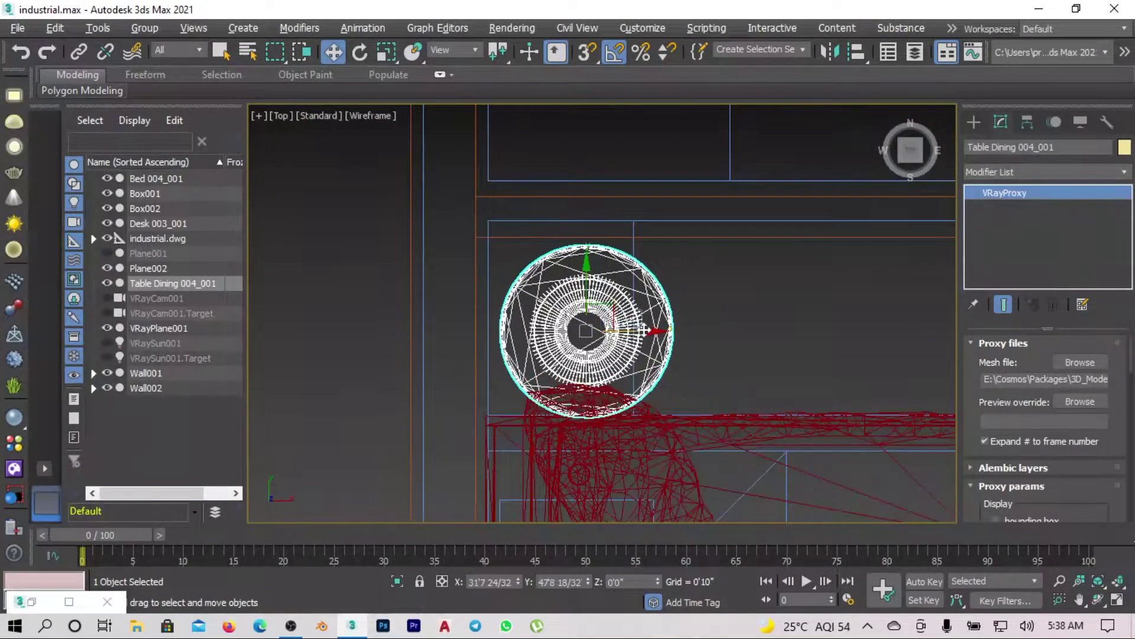
Step: Scale Table Dining 004 in the Front view, then return to perspective
{"action": "key", "text": "f"}
{"action": "scroll", "coordinate": [643, 329], "scroll_direction": "down", "scroll_amount": 3}
{"action": "key", "text": "r"}
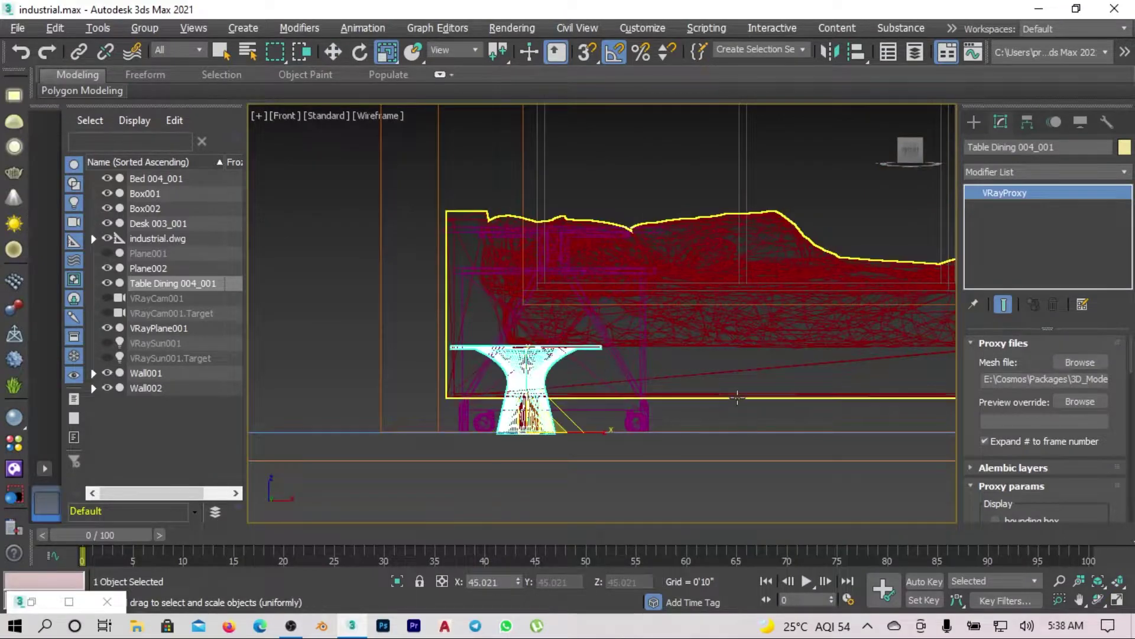
{"action": "key", "text": "p"}
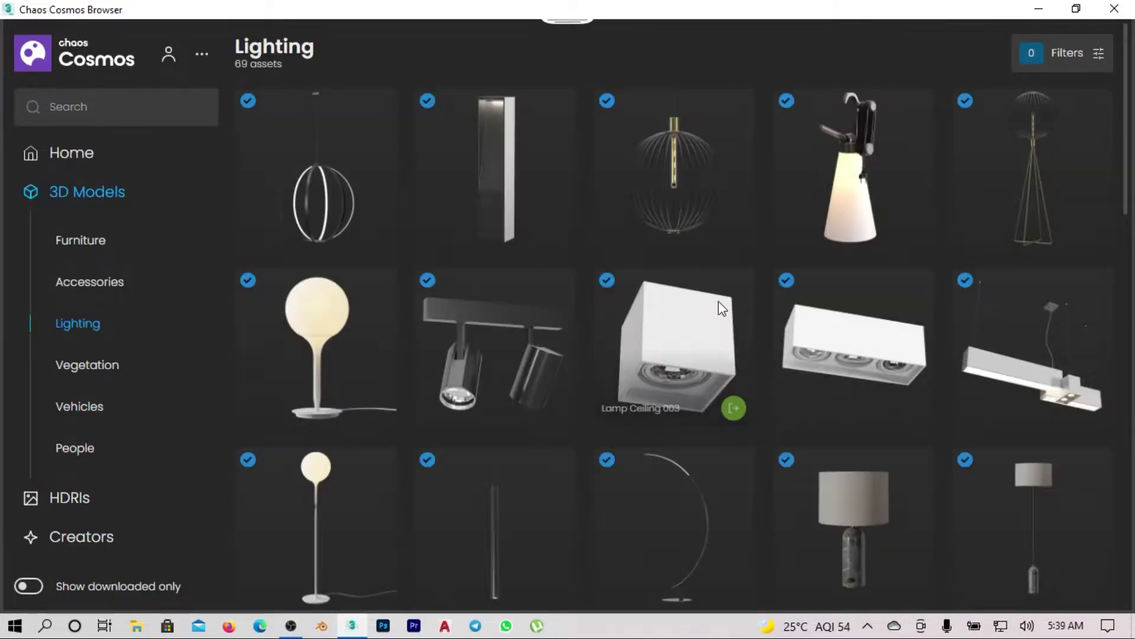
Step: Preview Light Wall 005, then bring Lamp Table 024 into the scene
{"action": "scroll", "coordinate": [724, 331], "scroll_direction": "down", "scroll_amount": 5}
{"action": "scroll", "coordinate": [839, 362], "scroll_direction": "down", "scroll_amount": 3}
{"action": "scroll", "coordinate": [1047, 352], "scroll_direction": "up", "scroll_amount": 3}
{"action": "left_click", "coordinate": [1046, 353]}
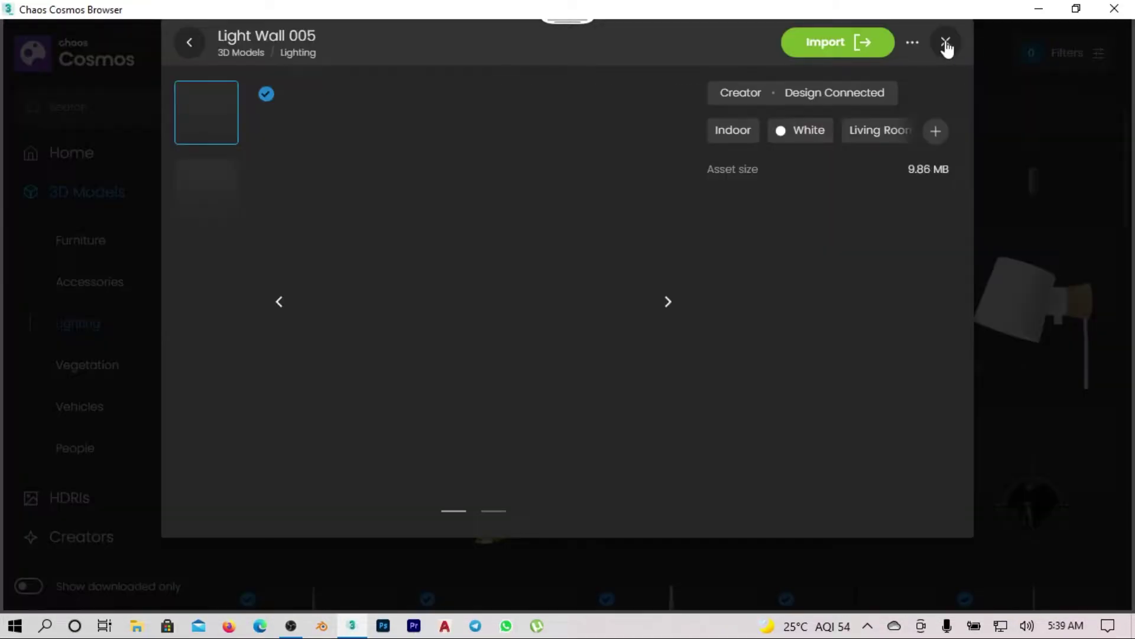
{"action": "left_click", "coordinate": [946, 43]}
{"action": "left_click", "coordinate": [908, 242]}
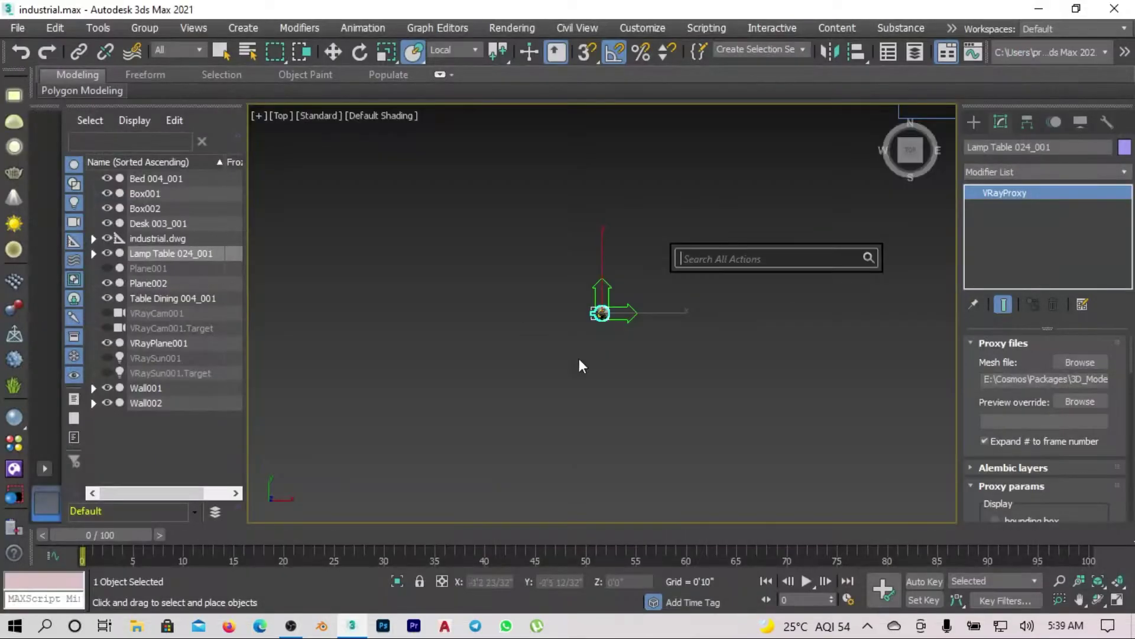
{"action": "scroll", "coordinate": [750, 202], "scroll_direction": "up", "scroll_amount": 5}
{"action": "middle_click_drag", "start_coordinate": [750, 202], "coordinate": [755, 299], "text": "alt"}
Step: Move and scale the lamp onto the dining table using the Front view
{"action": "key", "text": "t"}
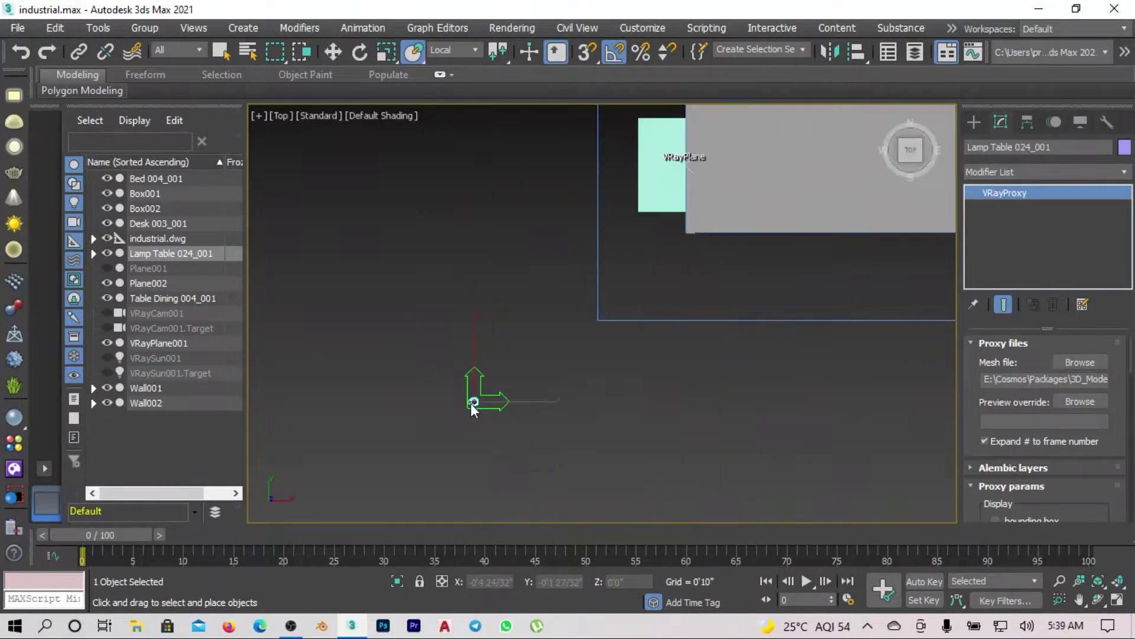
{"action": "scroll", "coordinate": [471, 403], "scroll_direction": "up", "scroll_amount": 5}
{"action": "mouse_move", "coordinate": [471, 403]}
{"action": "middle_mouse_down", "text": "alt"}
{"action": "mouse_move", "coordinate": [473, 331]}
{"action": "mouse_move", "coordinate": [438, 296]}
{"action": "mouse_move", "coordinate": [548, 247]}
{"action": "middle_mouse_up", "text": "alt"}
{"action": "key", "text": "F3"}
{"action": "key", "text": "f"}
{"action": "key", "text": "w"}
{"action": "key", "text": "r"}
{"action": "scroll", "coordinate": [543, 385], "scroll_direction": "up", "scroll_amount": 2}
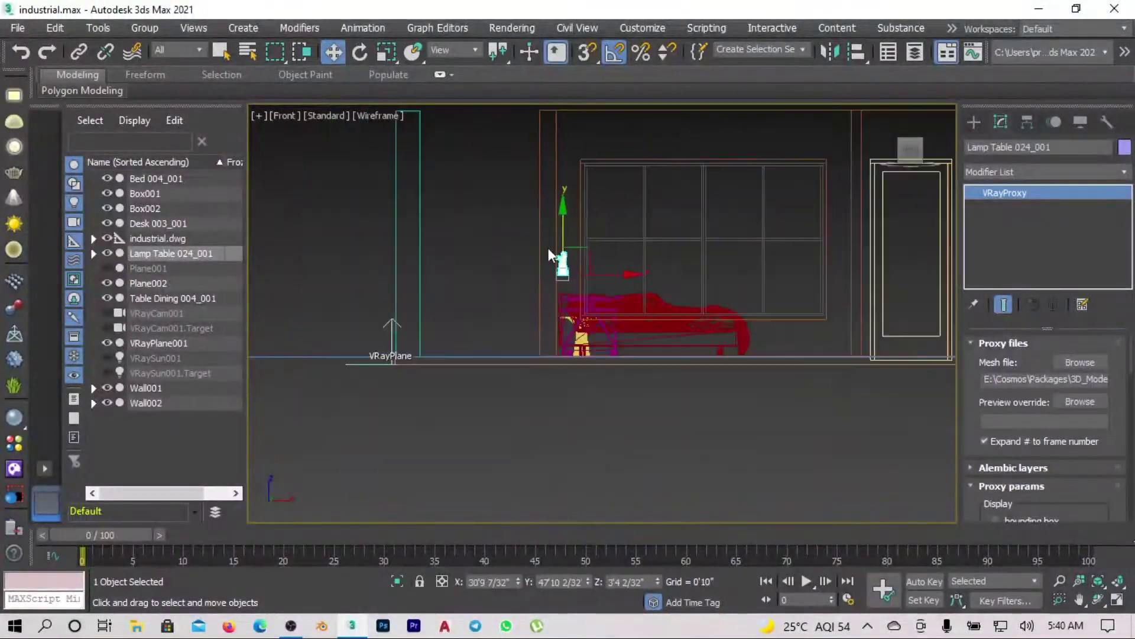
{"action": "key", "text": "p"}
{"action": "left_click", "coordinate": [691, 342]}
Step: Search Cosmos for 'tv' to bring in TV Set 001
{"action": "key", "text": "t"}
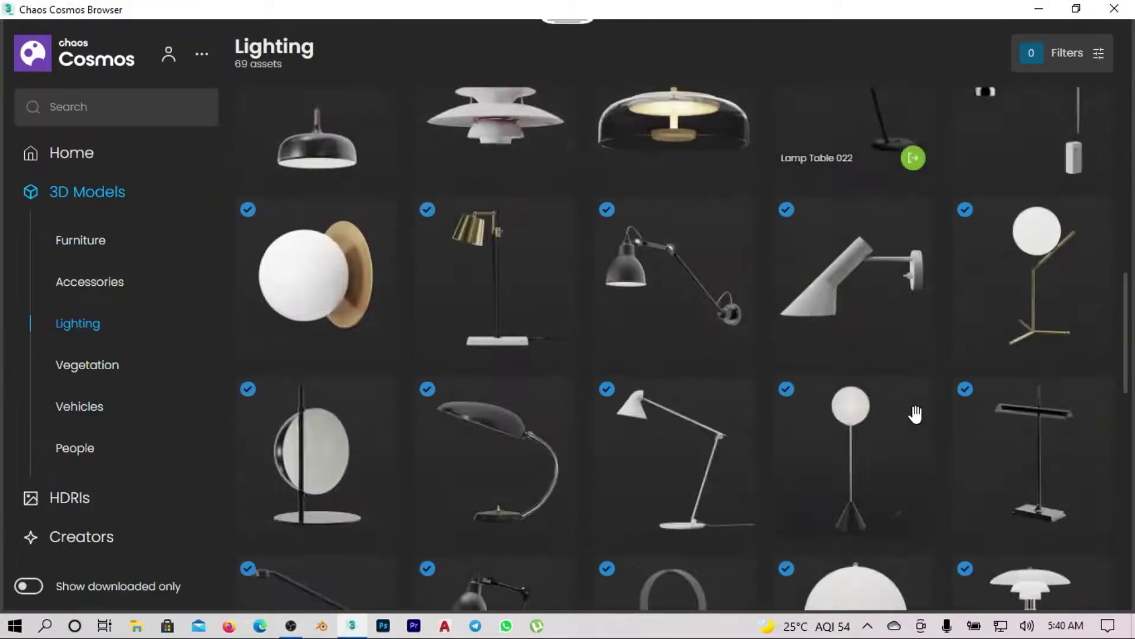
{"action": "left_click", "coordinate": [116, 108]}
{"action": "type", "text": "tv"}
{"action": "key", "text": "Return"}
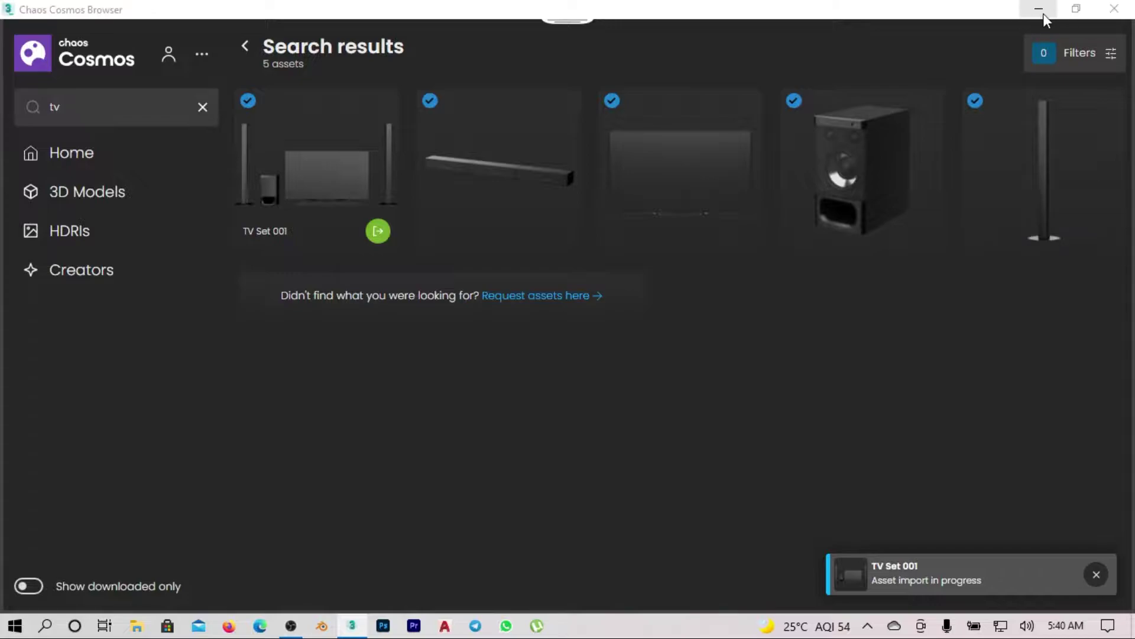
{"action": "left_click", "coordinate": [1040, 12]}
Step: Select TV Set 001 and rotate it around its vertical axis in Top view
{"action": "middle_click_drag", "start_coordinate": [599, 418], "coordinate": [569, 314], "text": "alt"}
{"action": "scroll", "coordinate": [569, 313], "scroll_direction": "up", "scroll_amount": 5}
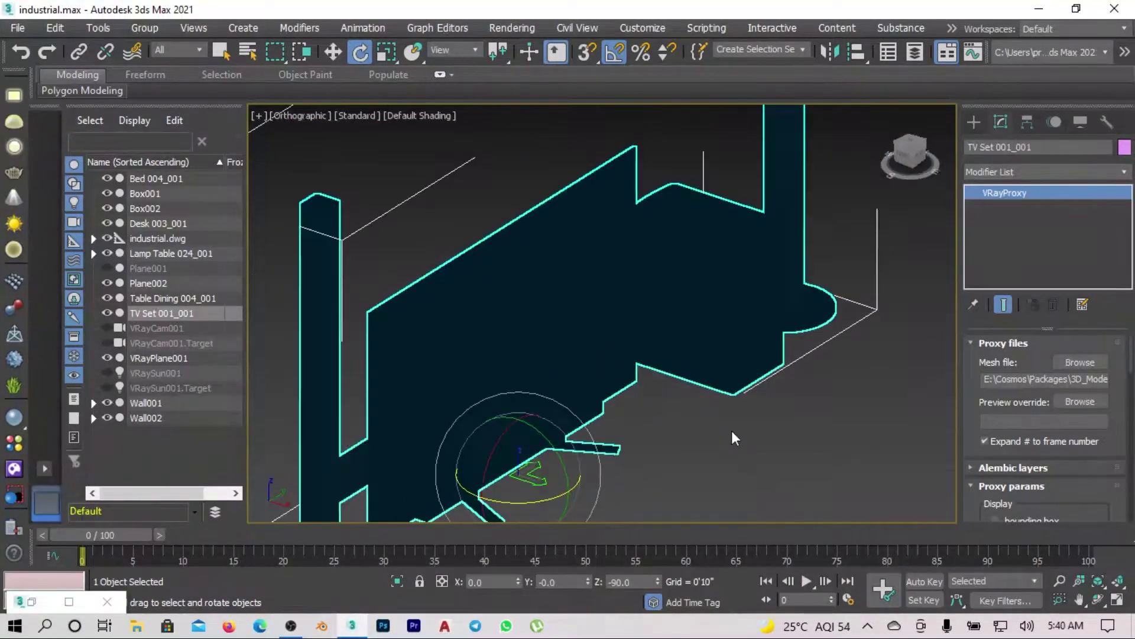
{"action": "left_click", "coordinate": [768, 272]}
{"action": "key", "text": "p"}
{"action": "scroll", "coordinate": [670, 347], "scroll_direction": "down", "scroll_amount": 8}
{"action": "left_click", "coordinate": [591, 307]}
{"action": "key", "text": "z"}
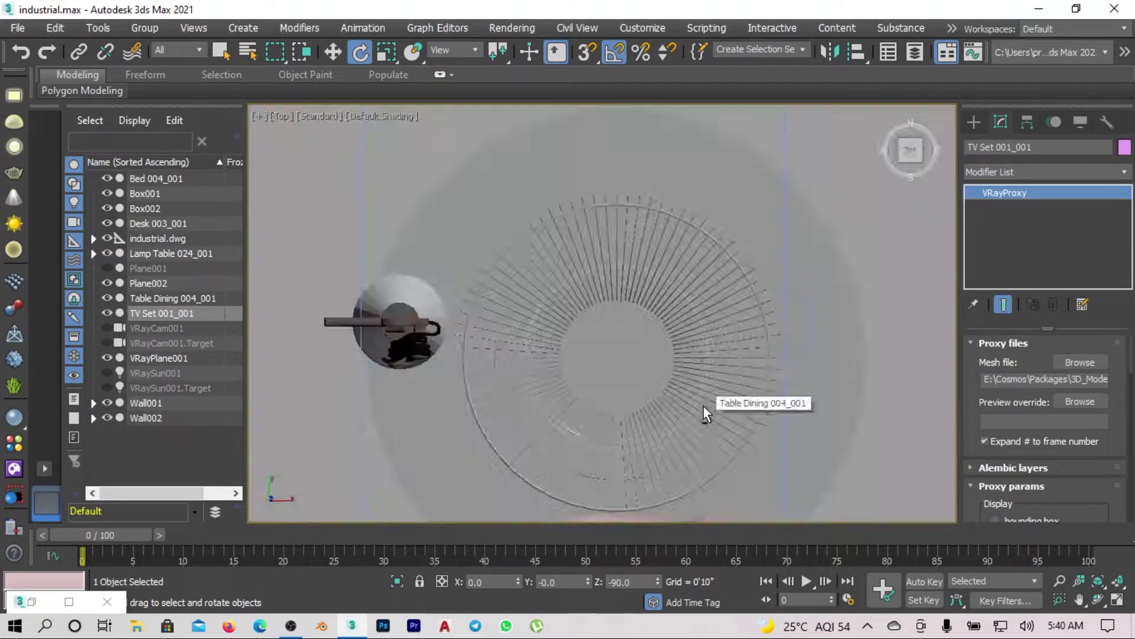
{"action": "key", "text": "t"}
{"action": "left_click_drag", "start_coordinate": [514, 421], "coordinate": [597, 478]}
Step: Move the TV set opposite the bed on the wireframe plan
{"action": "key", "text": "w"}
{"action": "left_click_drag", "start_coordinate": [453, 421], "coordinate": [717, 297]}
{"action": "key", "text": "z"}
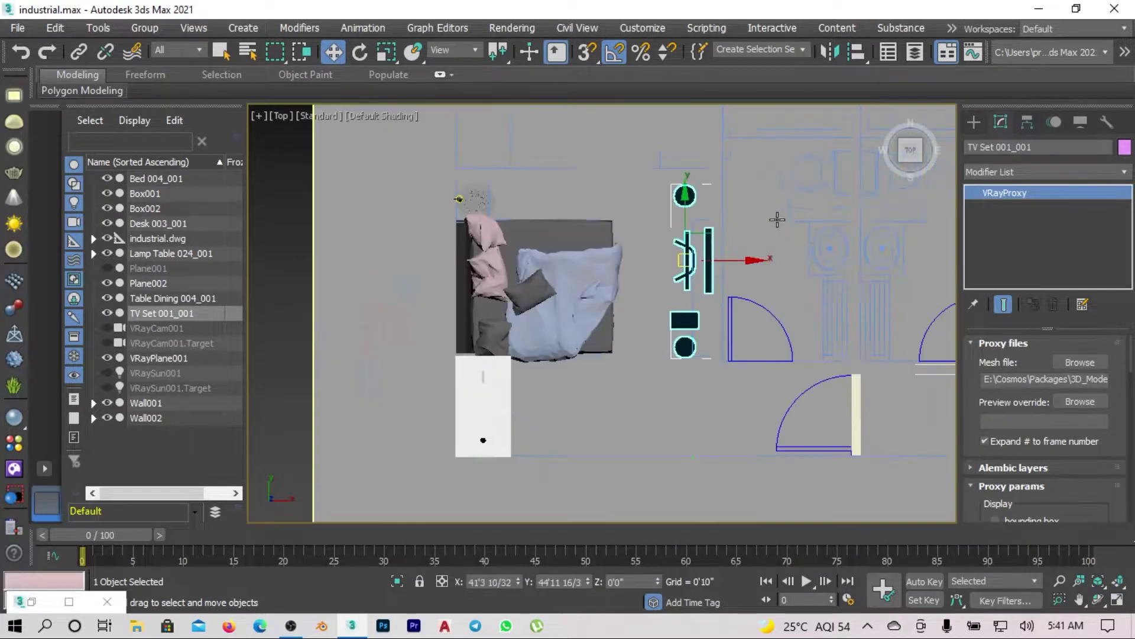
{"action": "key", "text": "F3"}
{"action": "mouse_move", "coordinate": [739, 266]}
{"action": "middle_mouse_down", "text": "alt"}
{"action": "mouse_move", "coordinate": [831, 221]}
{"action": "mouse_move", "coordinate": [661, 326]}
{"action": "middle_mouse_up", "text": "alt"}
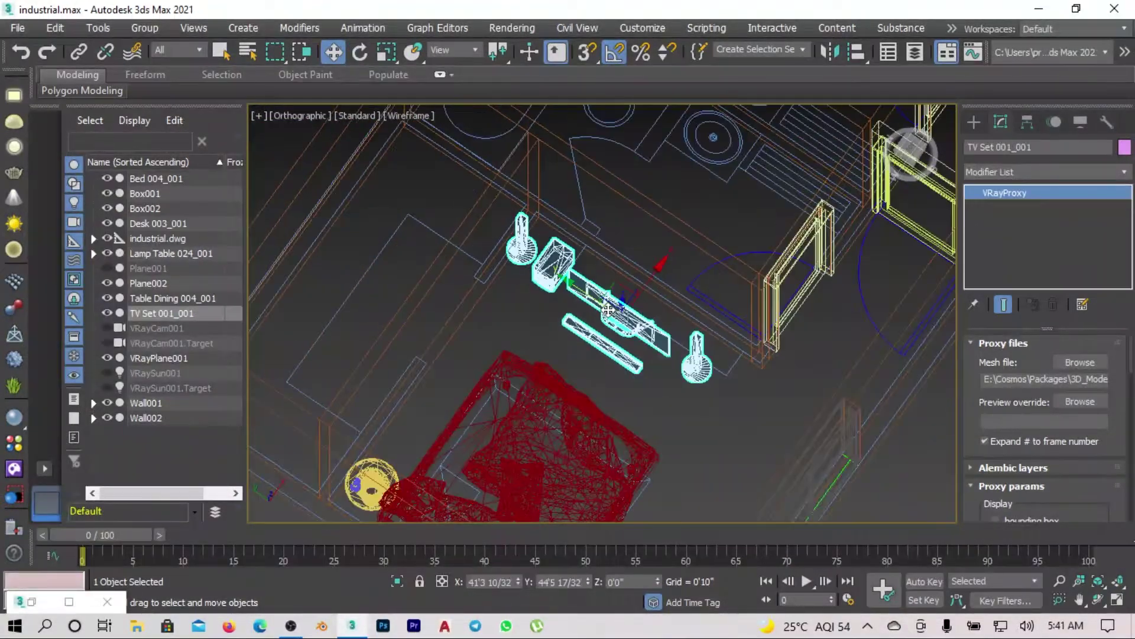
{"action": "key", "text": "t"}
{"action": "key", "text": "f"}
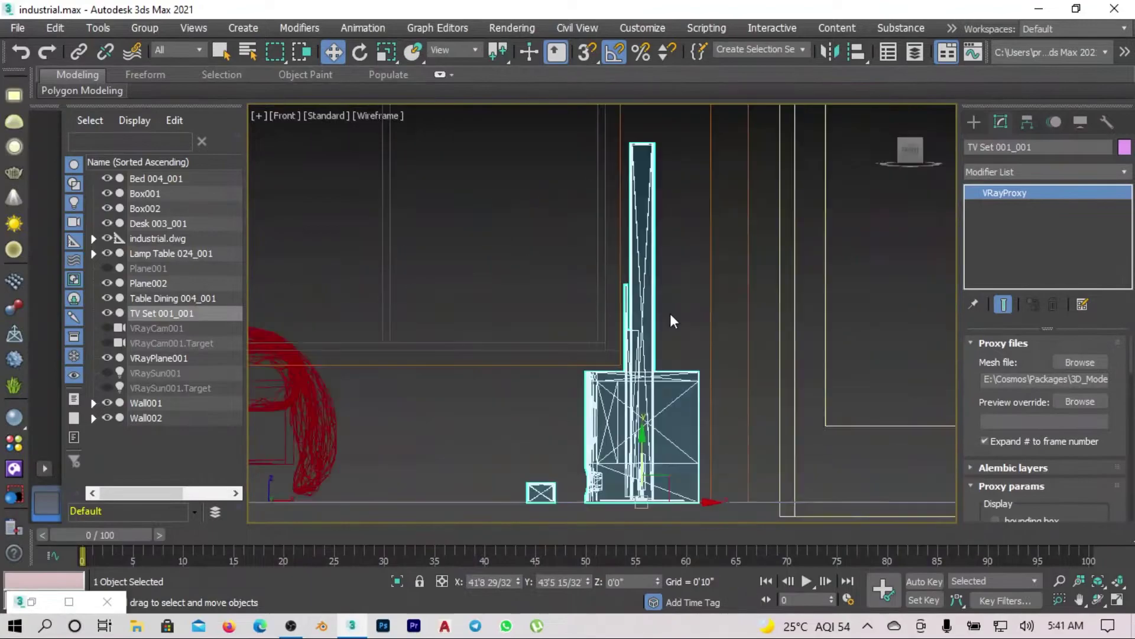
{"action": "scroll", "coordinate": [665, 319], "scroll_direction": "down", "scroll_amount": 3}
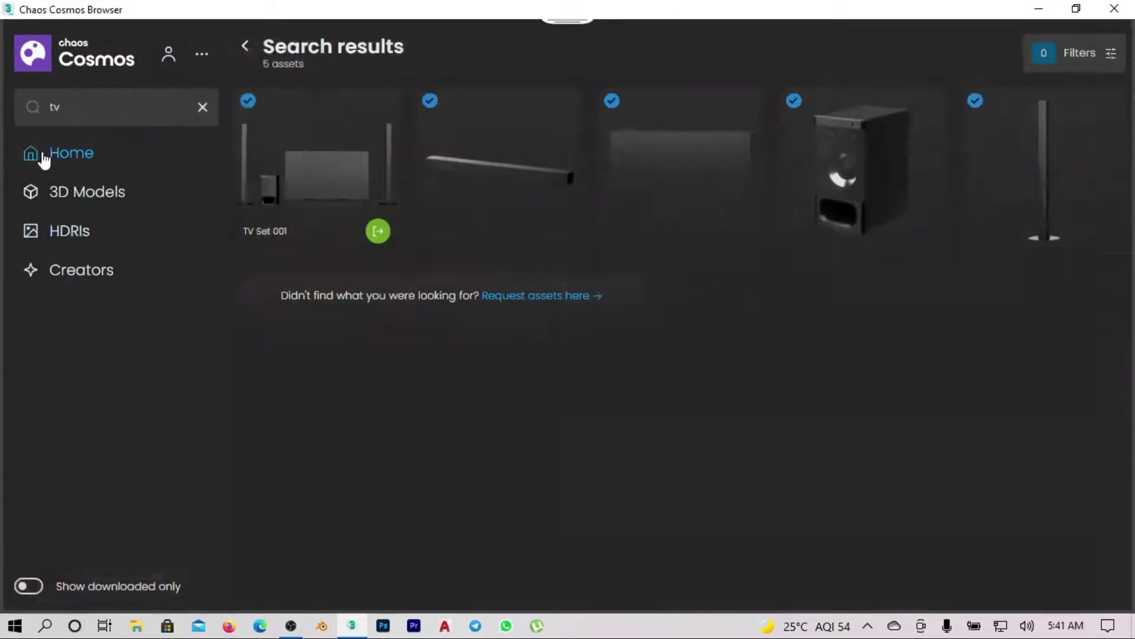
Step: Import Dresser 001 from Cosmos Furniture > Bedroom & storage
{"action": "left_click", "coordinate": [87, 192]}
{"action": "left_click", "coordinate": [81, 239]}
{"action": "scroll", "coordinate": [912, 438], "scroll_direction": "down", "scroll_amount": 5}
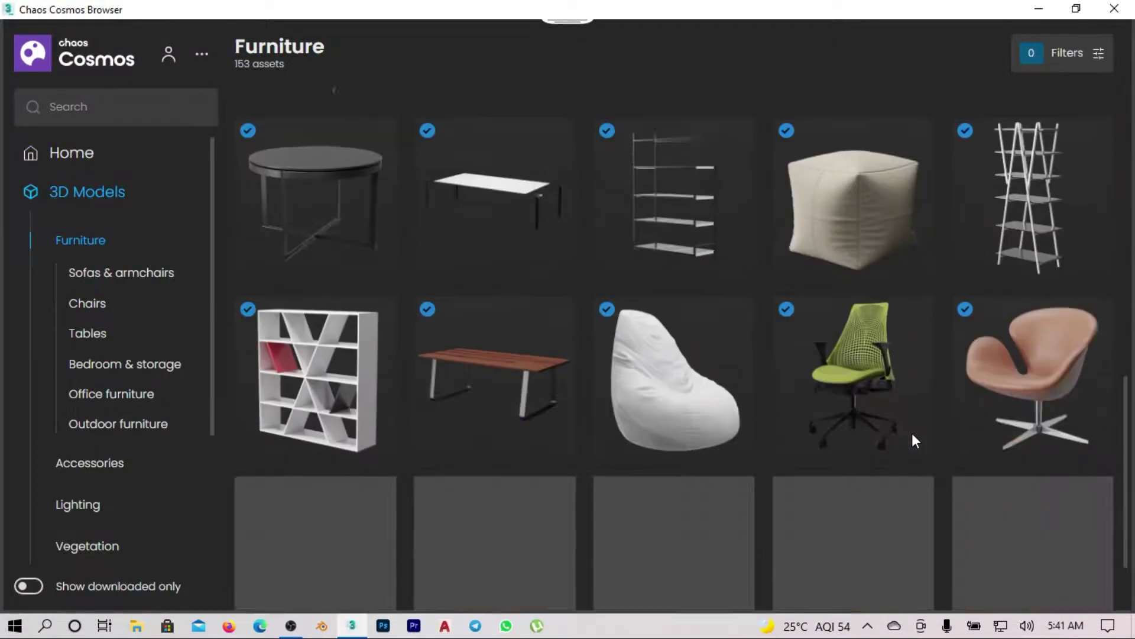
{"action": "scroll", "coordinate": [913, 434], "scroll_direction": "down", "scroll_amount": 5}
{"action": "scroll", "coordinate": [912, 434], "scroll_direction": "down", "scroll_amount": 5}
{"action": "scroll", "coordinate": [912, 434], "scroll_direction": "down", "scroll_amount": 5}
{"action": "scroll", "coordinate": [913, 434], "scroll_direction": "down", "scroll_amount": 5}
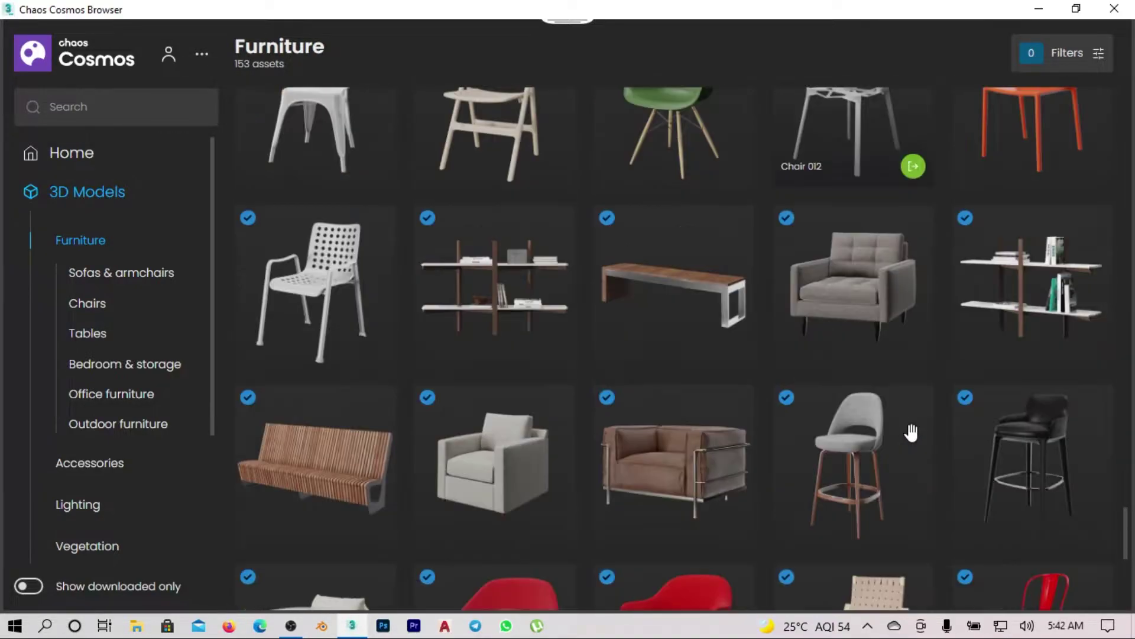
{"action": "left_click", "coordinate": [87, 332]}
{"action": "left_click", "coordinate": [124, 363]}
{"action": "scroll", "coordinate": [733, 346], "scroll_direction": "down", "scroll_amount": 4}
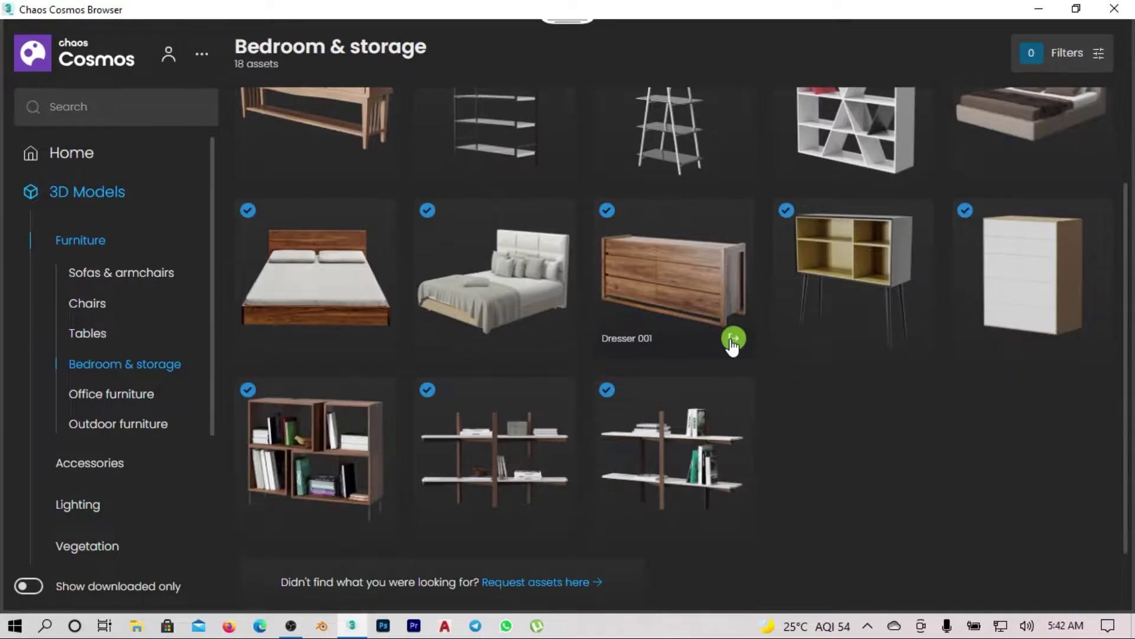
{"action": "left_click", "coordinate": [1039, 11]}
{"action": "scroll", "coordinate": [643, 381], "scroll_direction": "up", "scroll_amount": 5}
Step: Rotate the dresser a quarter turn and move it beside the bed
{"action": "key", "text": "z"}
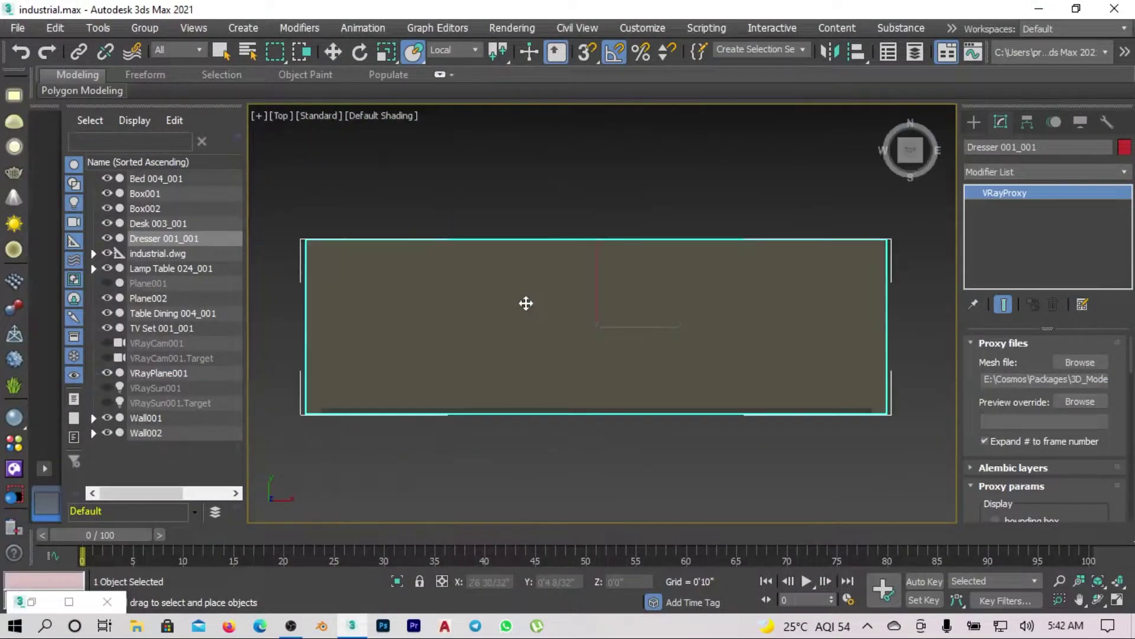
{"action": "key", "text": "e"}
{"action": "left_click_drag", "start_coordinate": [524, 304], "coordinate": [556, 355]}
{"action": "key", "text": "w"}
{"action": "left_click_drag", "start_coordinate": [423, 317], "coordinate": [626, 284]}
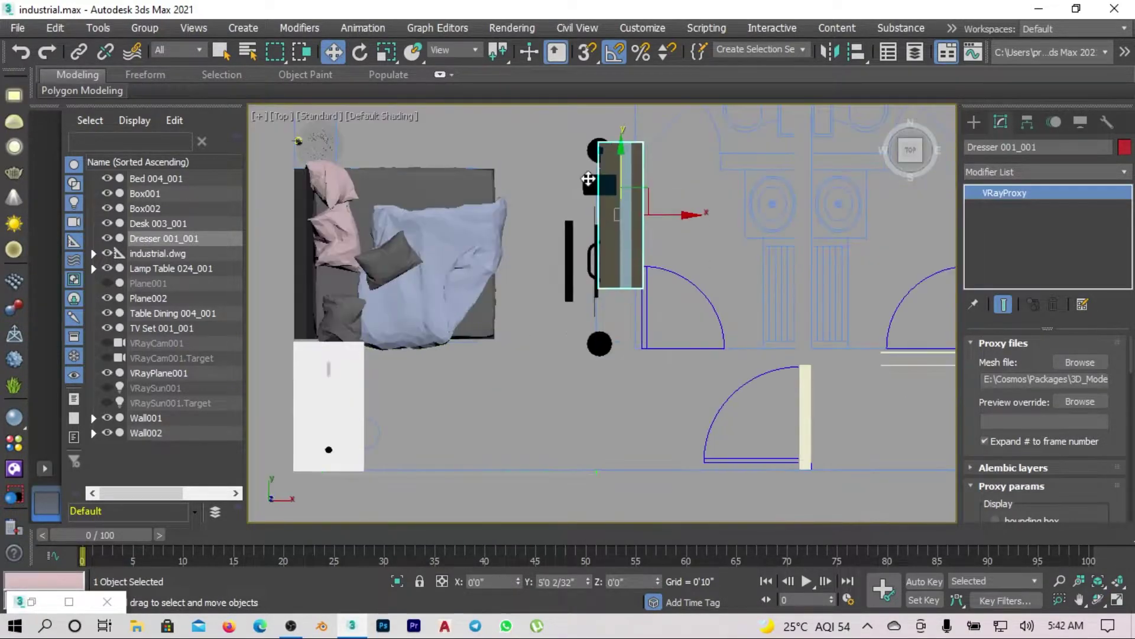
{"action": "scroll", "coordinate": [661, 261], "scroll_direction": "up", "scroll_amount": 3}
Step: Scale the dresser to 79% height in Front view, then add TV Set 001 to the selection
{"action": "key", "text": "r"}
{"action": "key", "text": "f"}
{"action": "key", "text": "F3"}
{"action": "mouse_move", "coordinate": [736, 453]}
{"action": "left_mouse_down"}
{"action": "mouse_move", "coordinate": [749, 473]}
{"action": "mouse_move", "coordinate": [800, 471]}
{"action": "left_mouse_up"}
{"action": "key", "text": "r"}
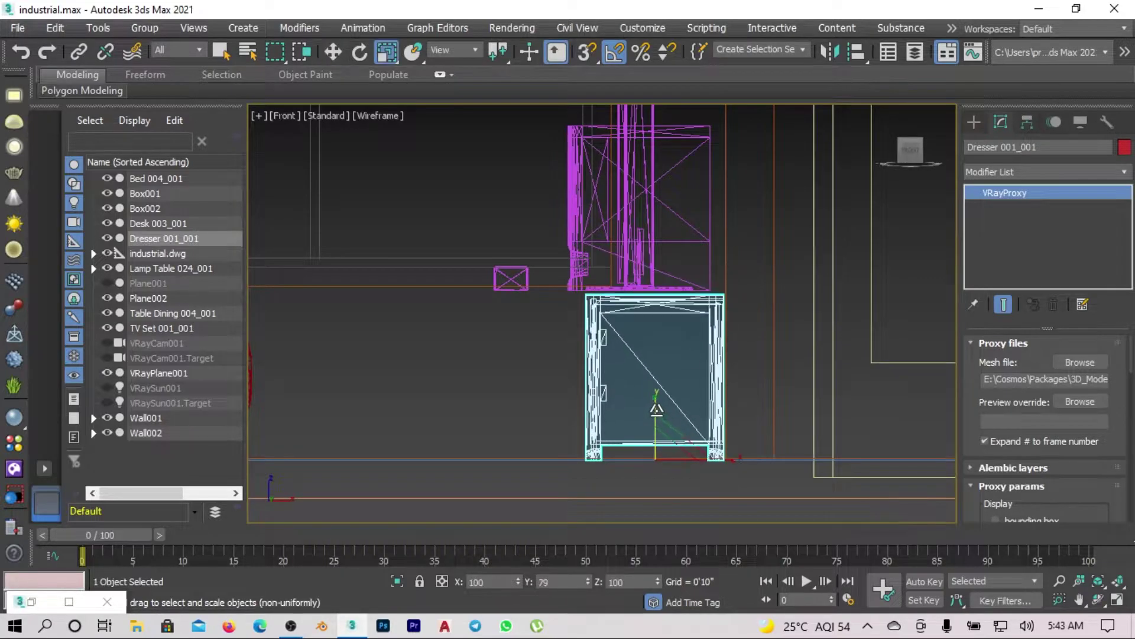
{"action": "left_click", "coordinate": [667, 324]}
{"action": "middle_click_drag", "start_coordinate": [667, 324], "coordinate": [710, 343], "text": "alt"}
Step: Isolate the TV set and dresser, convert TV Set 001_001 to Editable Poly and select its speaker elements
{"action": "key", "text": "alt+q"}
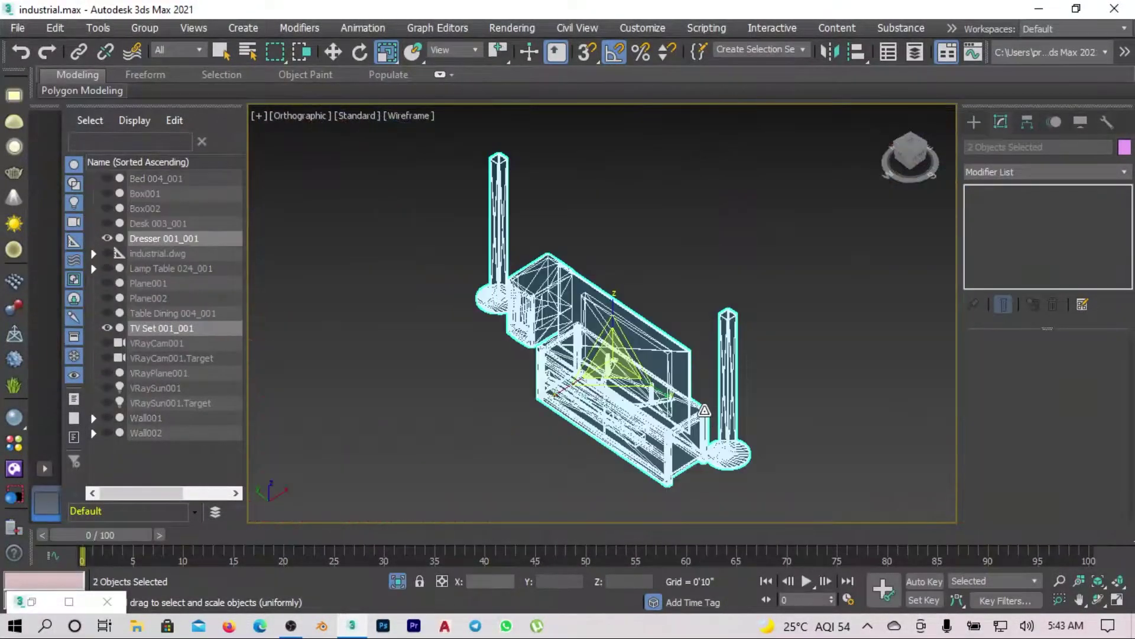
{"action": "key", "text": "p"}
{"action": "key", "text": "F3"}
{"action": "left_click", "coordinate": [1083, 362]}
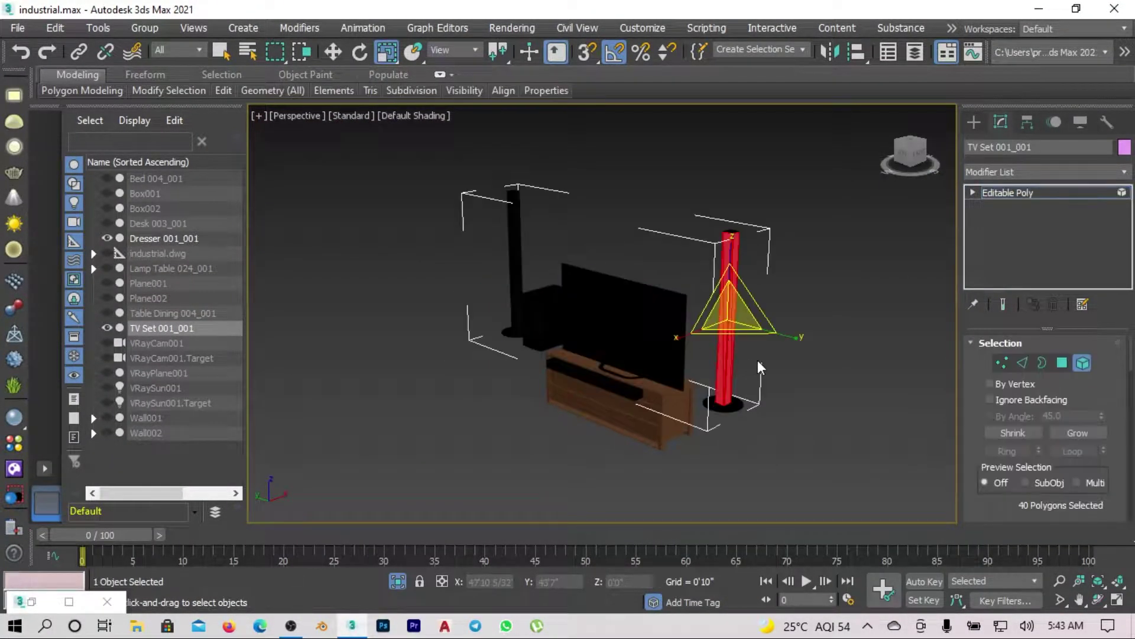
{"action": "scroll", "coordinate": [431, 383], "scroll_direction": "down", "scroll_amount": 3}
{"action": "scroll", "coordinate": [430, 383], "scroll_direction": "up", "scroll_amount": 5}
{"action": "key", "text": "q"}
{"action": "scroll", "coordinate": [449, 372], "scroll_direction": "up", "scroll_amount": 5}
{"action": "left_click", "coordinate": [464, 364], "text": "ctrl"}
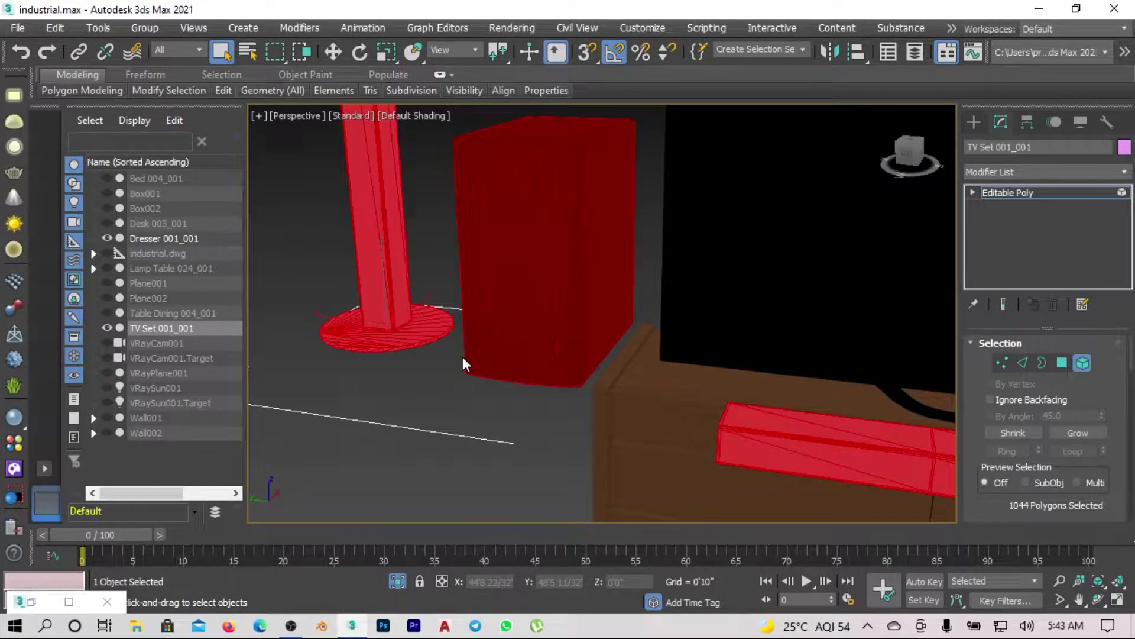
Step: In Front view, select the remaining speaker parts and lower them onto the dresser top
{"action": "key", "text": "q"}
{"action": "scroll", "coordinate": [464, 364], "scroll_direction": "down", "scroll_amount": 3}
{"action": "key", "text": "w"}
{"action": "scroll", "coordinate": [550, 314], "scroll_direction": "down", "scroll_amount": 3}
{"action": "key", "text": "f"}
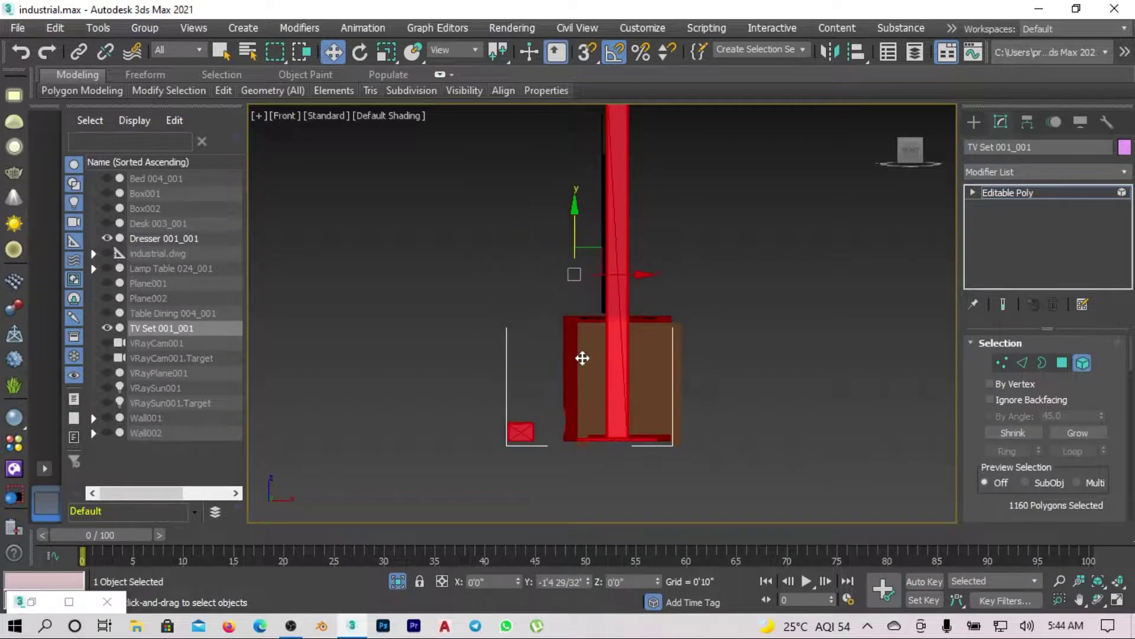
{"action": "middle_click_drag", "start_coordinate": [582, 358], "coordinate": [615, 431], "text": "alt"}
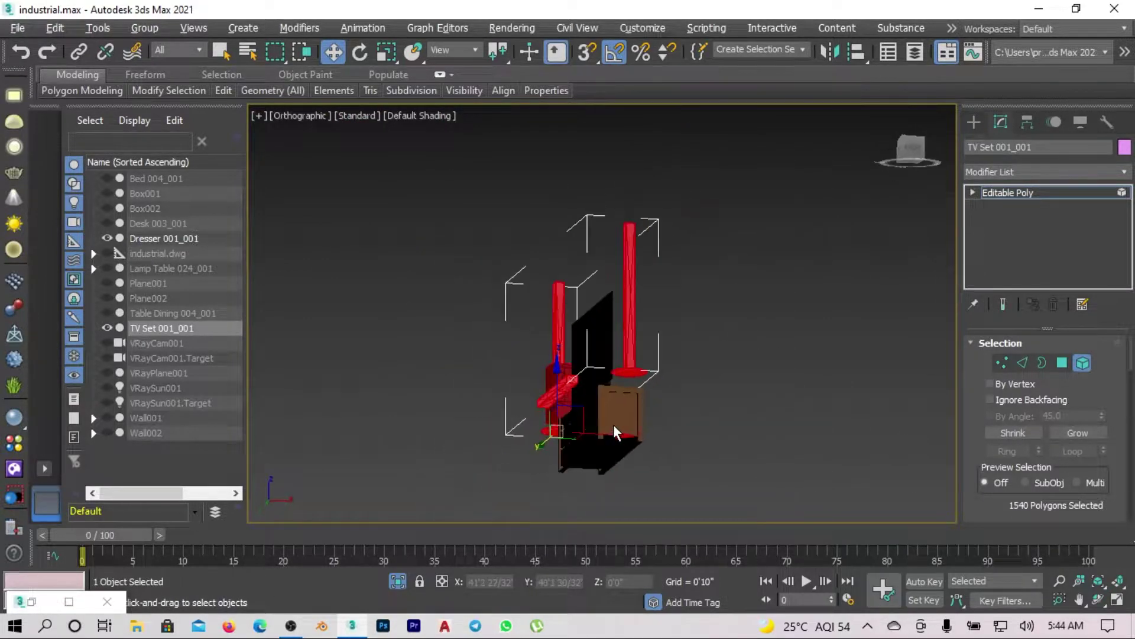
{"action": "scroll", "coordinate": [563, 428], "scroll_direction": "up", "scroll_amount": 5}
{"action": "scroll", "coordinate": [480, 420], "scroll_direction": "down", "scroll_amount": 5}
Step: Show the whole room in perspective, then connect selected edges on Wall001
{"action": "key", "text": "alt+q"}
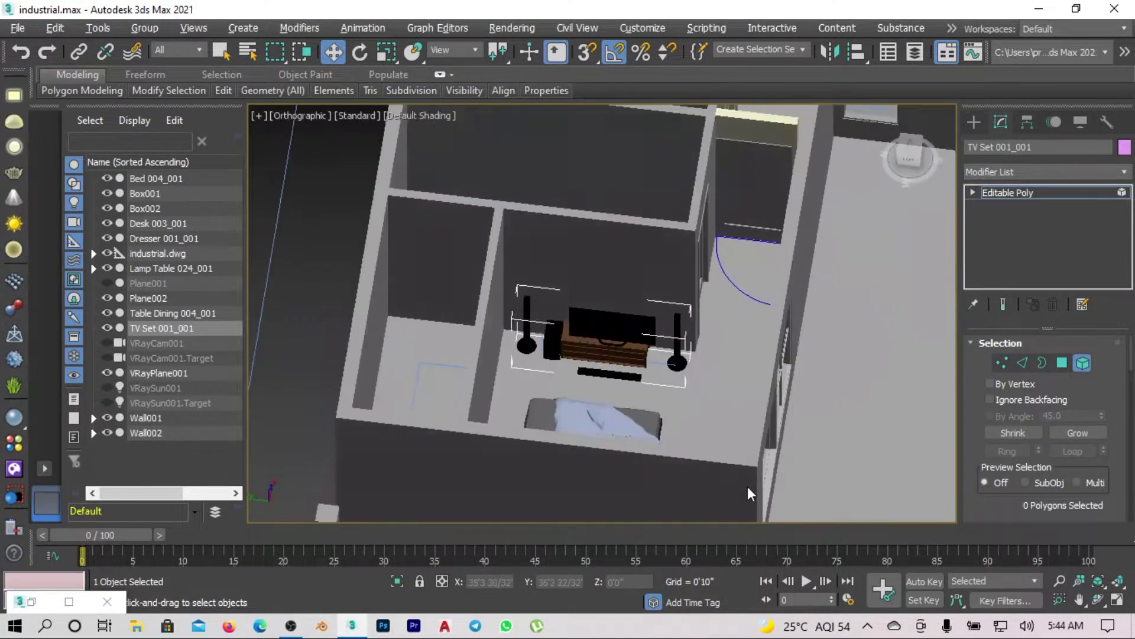
{"action": "key", "text": "p"}
{"action": "left_click", "coordinate": [661, 369]}
{"action": "middle_click_drag", "start_coordinate": [661, 369], "coordinate": [628, 220], "text": "alt"}
{"action": "key", "text": "2"}
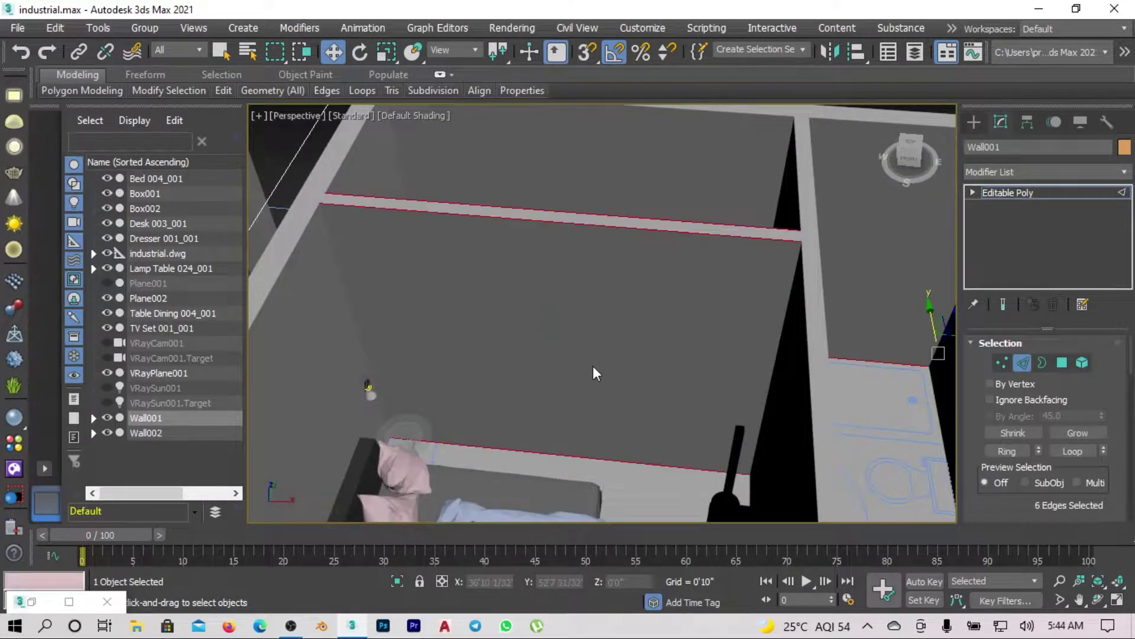
{"action": "scroll", "coordinate": [532, 355], "scroll_direction": "down", "scroll_amount": 5}
{"action": "right_click", "coordinate": [482, 346]}
{"action": "left_click", "coordinate": [317, 375]}
{"action": "scroll", "coordinate": [459, 418], "scroll_direction": "up", "scroll_amount": 6}
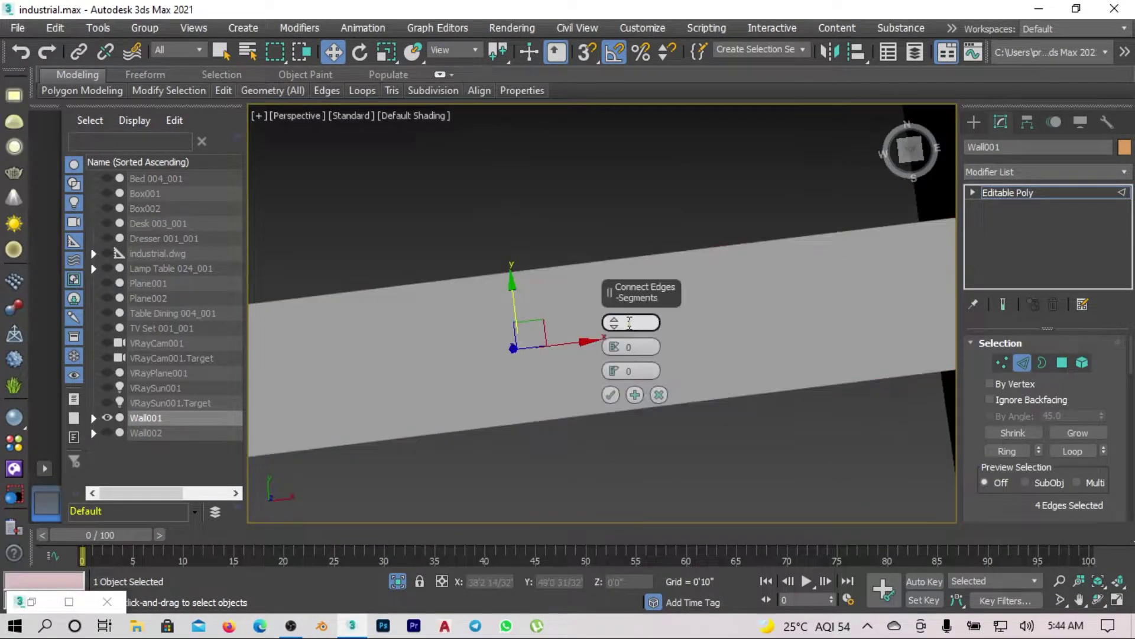
{"action": "scroll", "coordinate": [630, 322], "scroll_direction": "down", "scroll_amount": 5}
{"action": "left_click", "coordinate": [610, 394]}
Step: Check Wall001's vertices from the top, then connect its edges with 2 segments
{"action": "key", "text": "t"}
{"action": "scroll", "coordinate": [554, 225], "scroll_direction": "down", "scroll_amount": 3}
{"action": "scroll", "coordinate": [592, 313], "scroll_direction": "up", "scroll_amount": 4}
{"action": "key", "text": "1"}
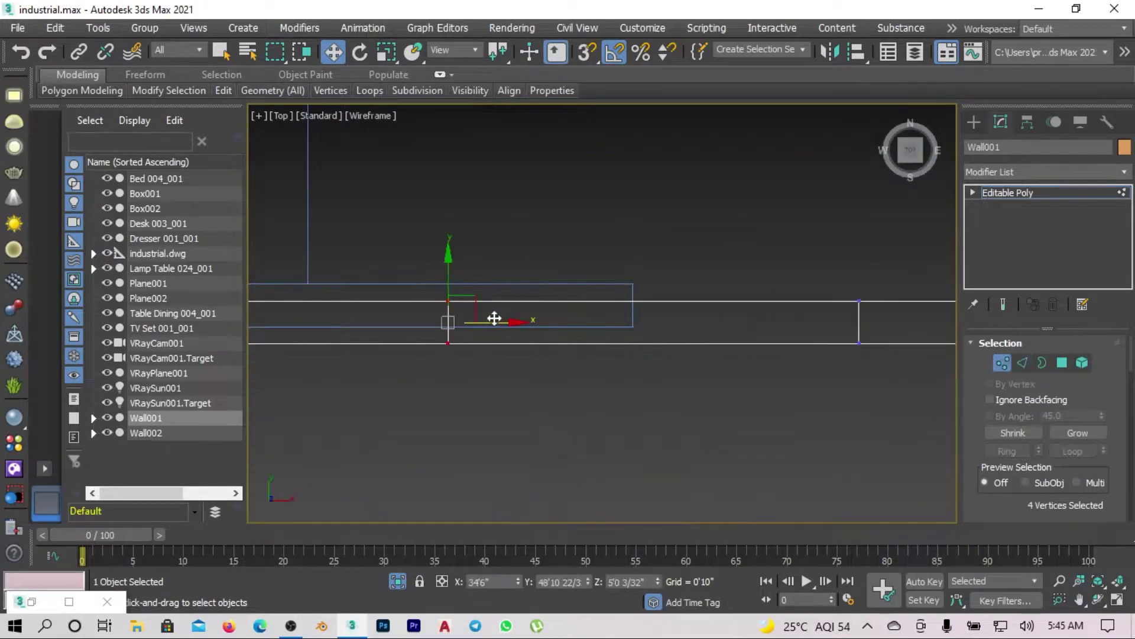
{"action": "scroll", "coordinate": [495, 318], "scroll_direction": "down", "scroll_amount": 3}
{"action": "middle_click_drag", "start_coordinate": [608, 347], "coordinate": [693, 246], "text": "alt"}
{"action": "key", "text": "2"}
{"action": "right_click", "coordinate": [599, 294]}
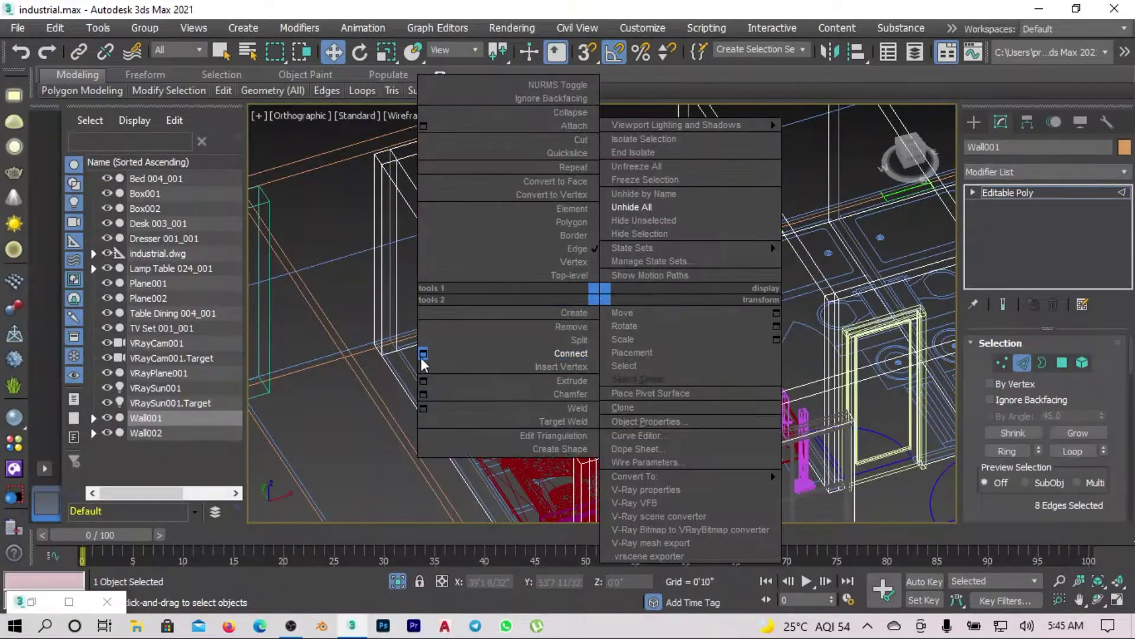
{"action": "left_click", "coordinate": [424, 354]}
Step: Inspect the new cuts on Wall001 at the Vertex and Polygon levels
{"action": "left_click", "coordinate": [1003, 364]}
{"action": "middle_click_drag", "start_coordinate": [690, 303], "coordinate": [640, 573], "text": "alt"}
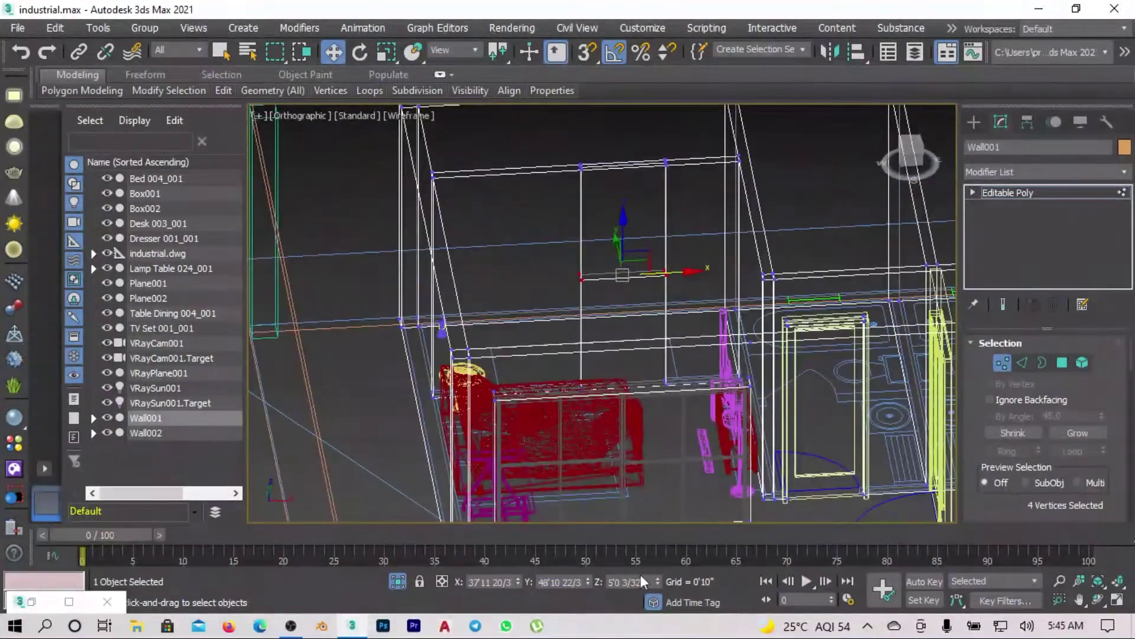
{"action": "key", "text": "4"}
{"action": "scroll", "coordinate": [786, 337], "scroll_direction": "down", "scroll_amount": 3}
{"action": "left_click", "coordinate": [435, 431]}
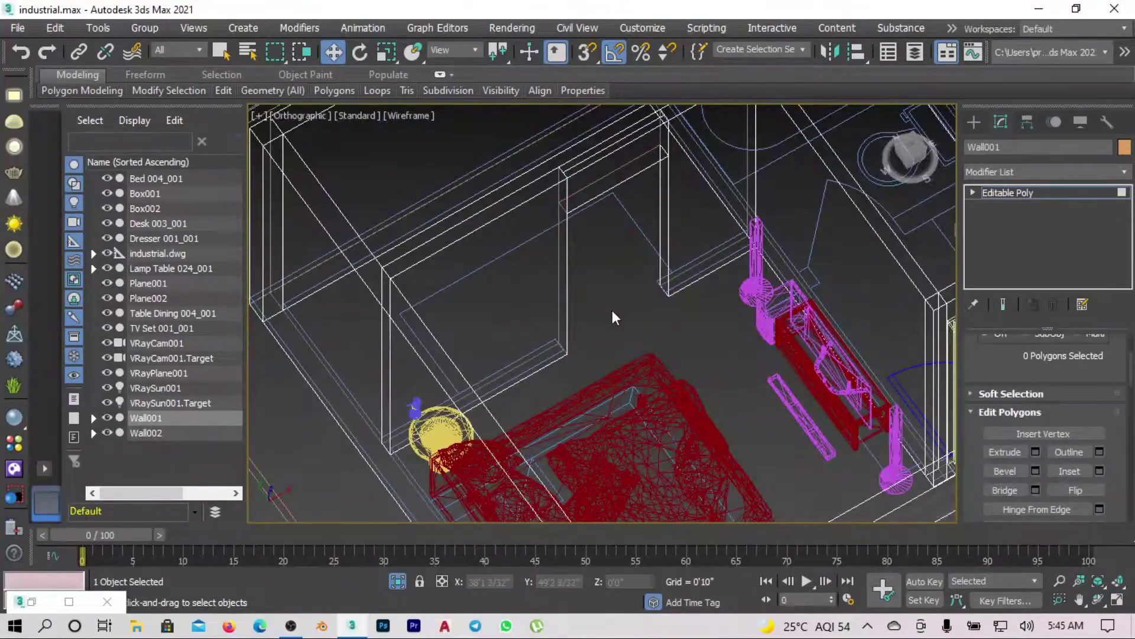
{"action": "right_click", "coordinate": [580, 300]}
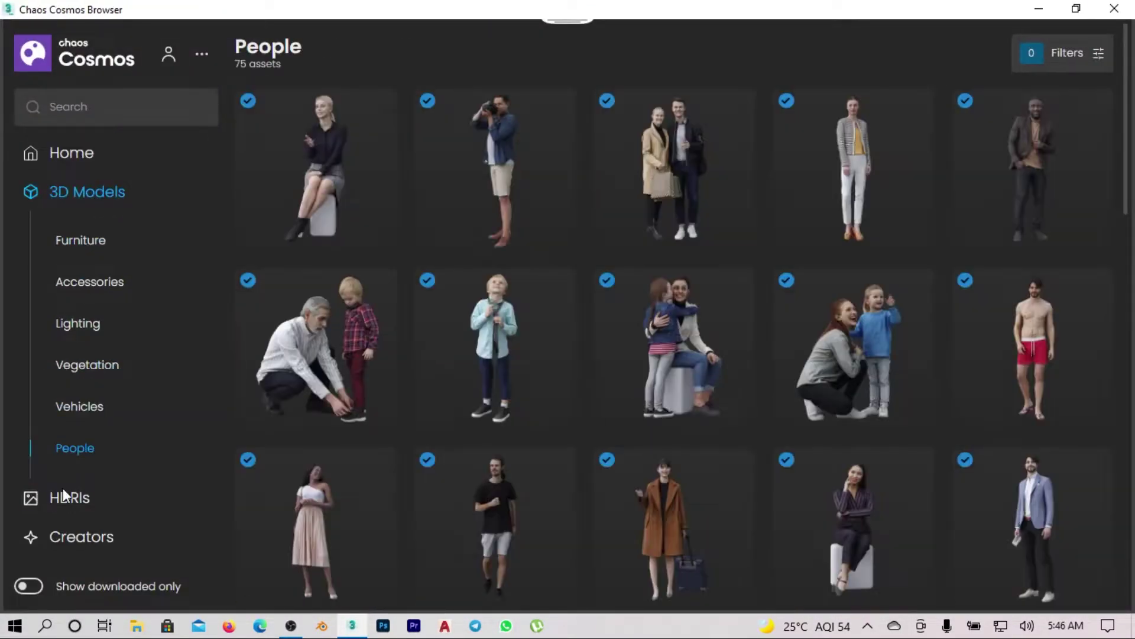
Step: Switch the Cosmos browser from People to the HDRIs collection
{"action": "left_click", "coordinate": [66, 495]}
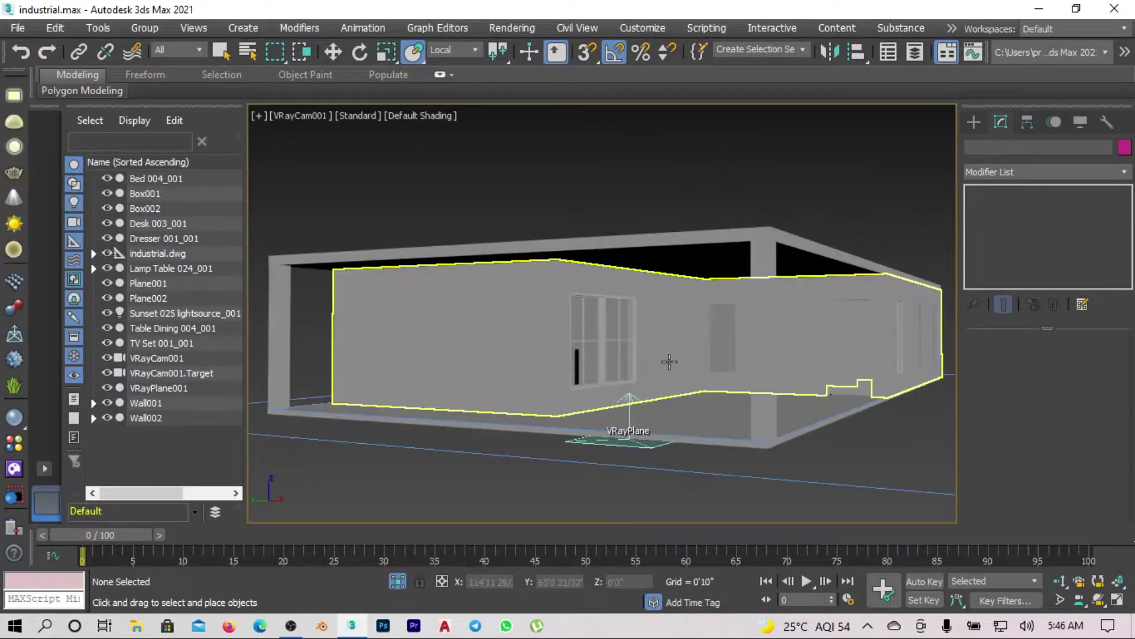
Step: Orbit to an angled perspective of the building, select Wall001 and unhide all objects
{"action": "key", "text": "z"}
{"action": "scroll", "coordinate": [629, 347], "scroll_direction": "up", "scroll_amount": 2}
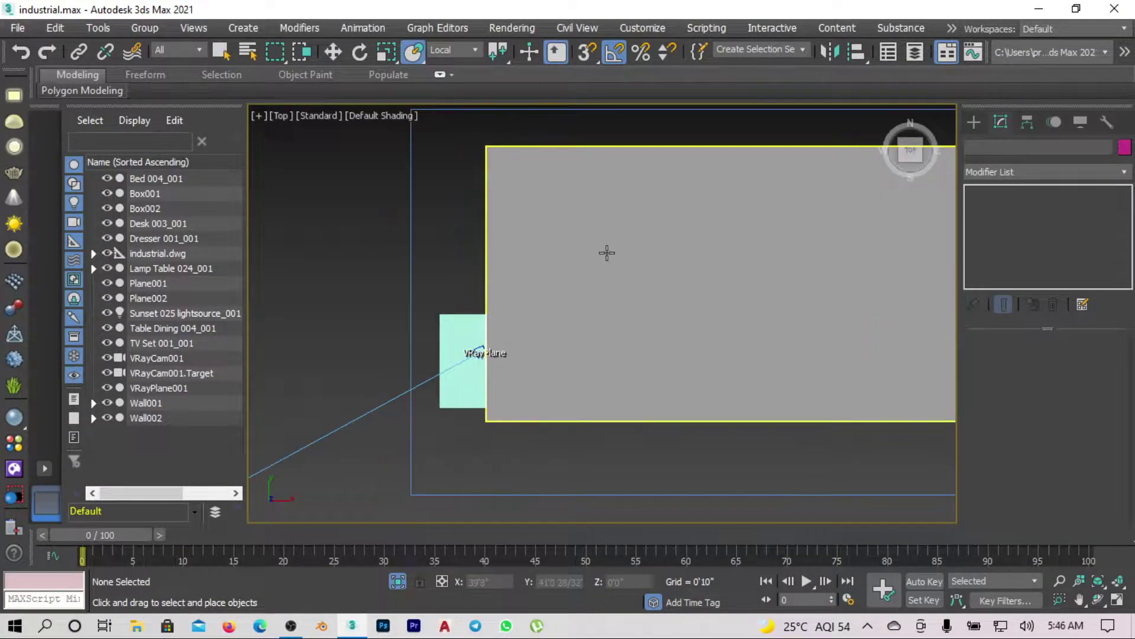
{"action": "scroll", "coordinate": [607, 255], "scroll_direction": "up", "scroll_amount": 3}
{"action": "mouse_move", "coordinate": [621, 307]}
{"action": "middle_mouse_down", "text": "alt"}
{"action": "mouse_move", "coordinate": [676, 225]}
{"action": "mouse_move", "coordinate": [709, 207]}
{"action": "middle_mouse_up", "text": "alt"}
{"action": "key", "text": "p"}
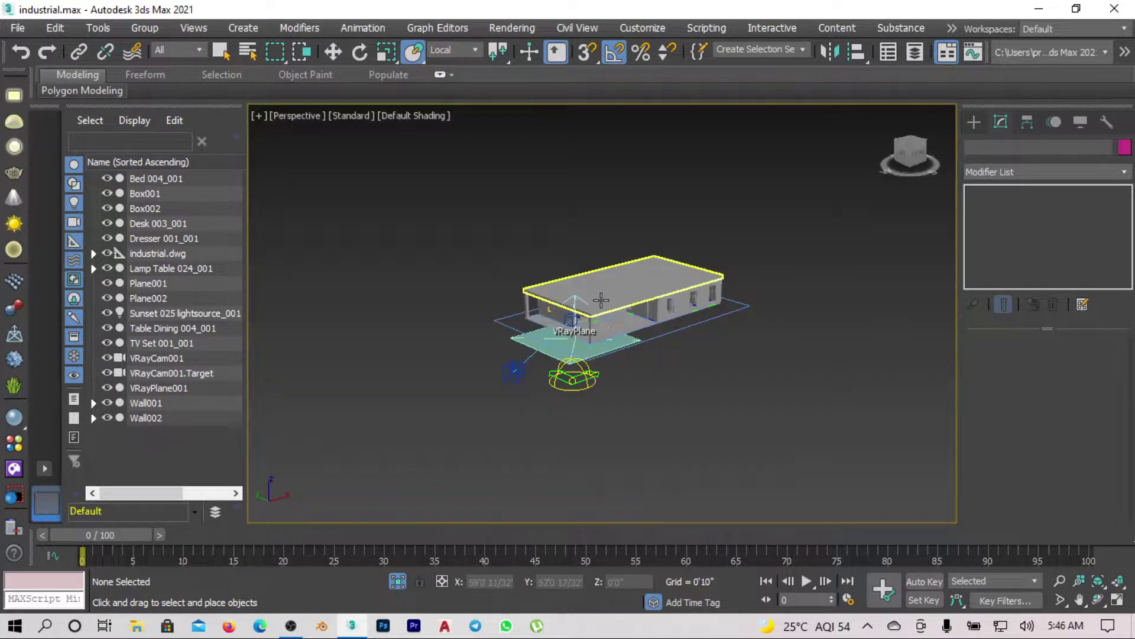
{"action": "scroll", "coordinate": [622, 324], "scroll_direction": "up", "scroll_amount": 5}
{"action": "scroll", "coordinate": [621, 324], "scroll_direction": "up", "scroll_amount": 3}
{"action": "scroll", "coordinate": [631, 296], "scroll_direction": "up", "scroll_amount": 2}
{"action": "left_click", "coordinate": [632, 298]}
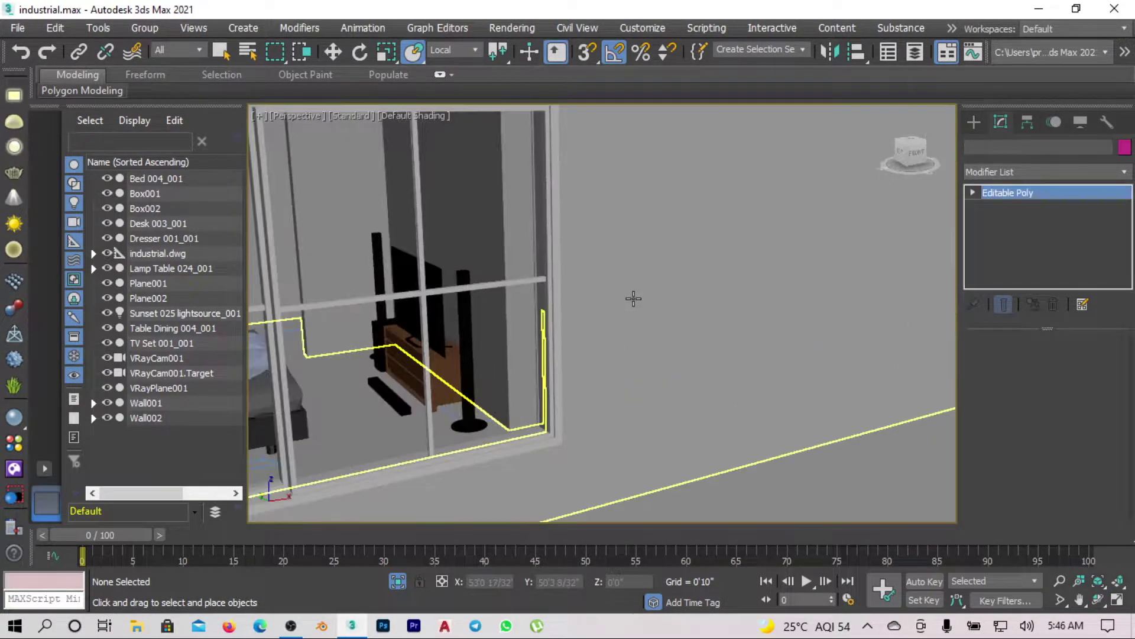
{"action": "right_click", "coordinate": [633, 298]}
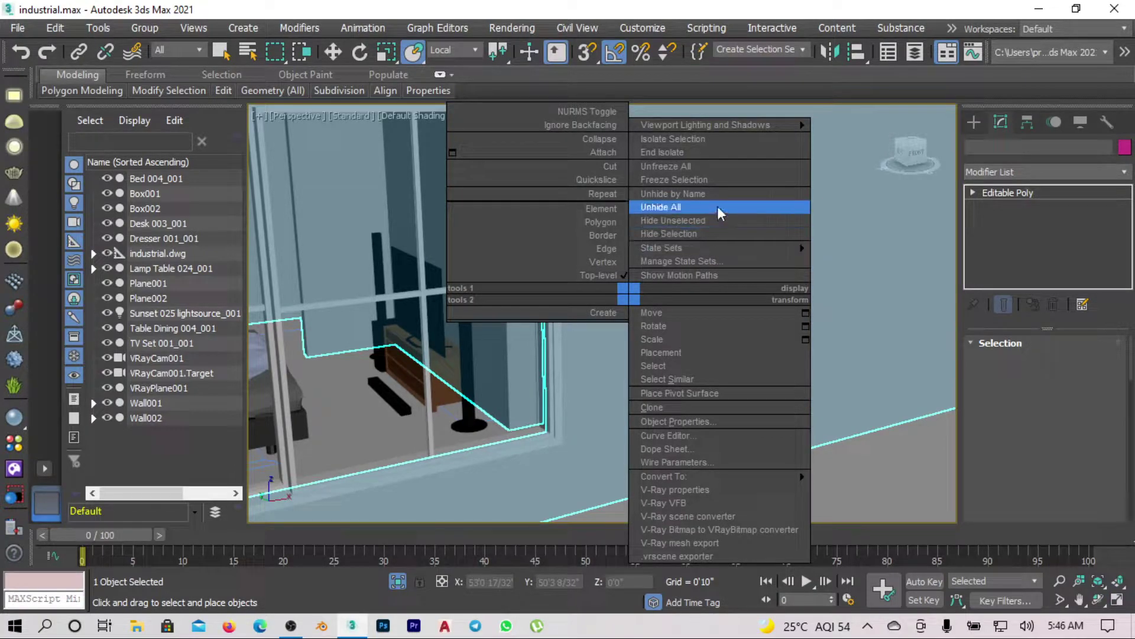
{"action": "left_click", "coordinate": [874, 431]}
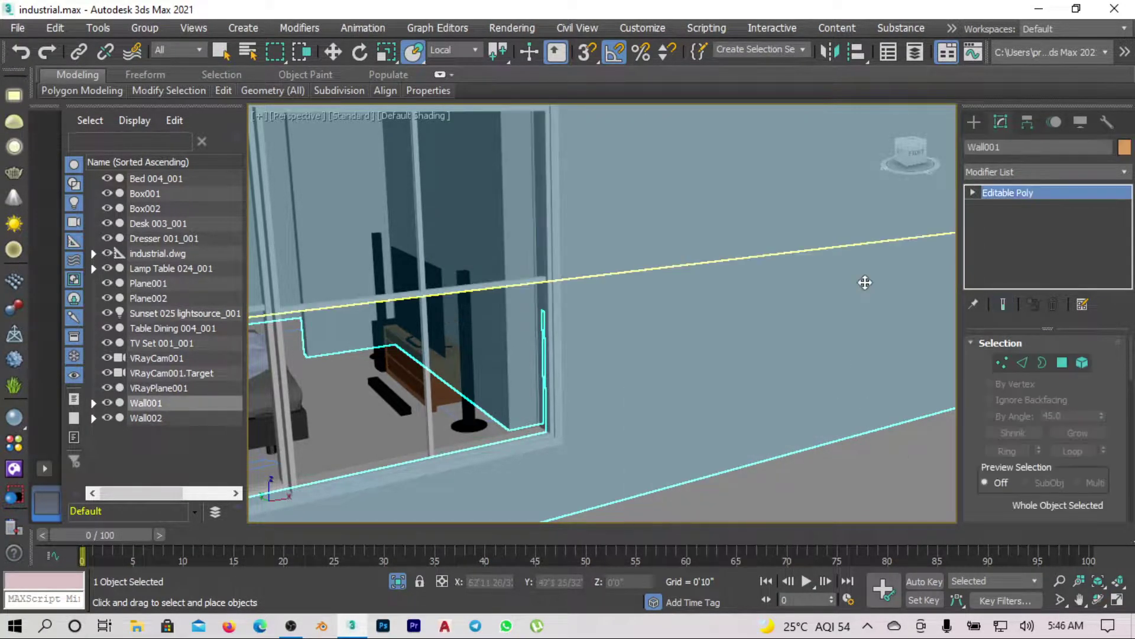
Step: Frame Wall001 from the front and centre the view on its bedroom window
{"action": "key", "text": "z"}
{"action": "left_click", "coordinate": [917, 156]}
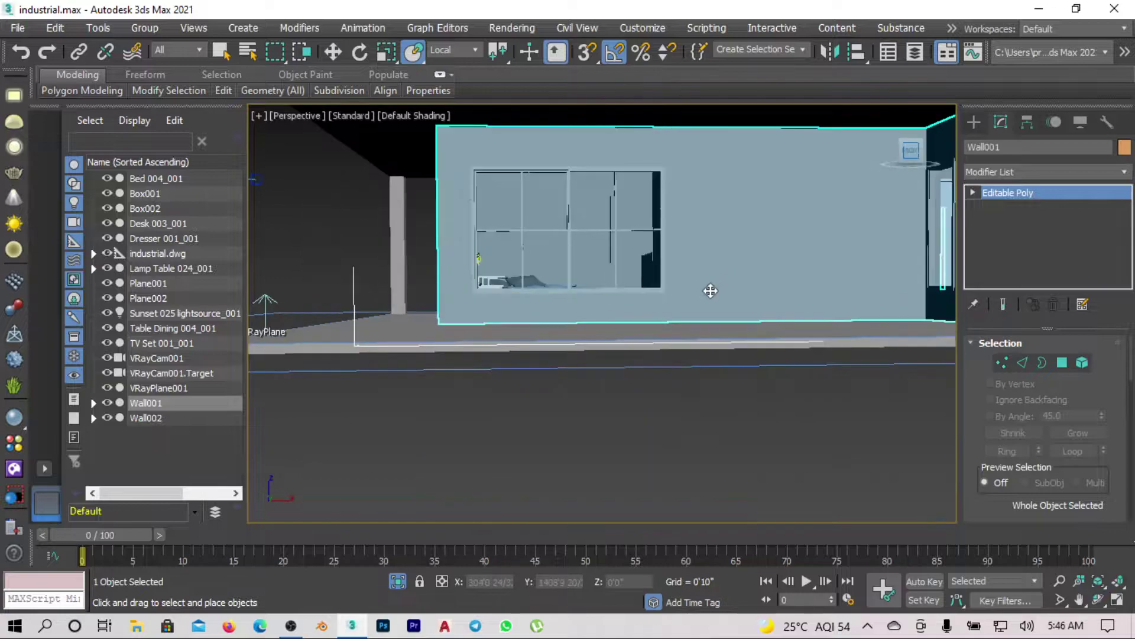
{"action": "middle_click_drag", "start_coordinate": [690, 299], "coordinate": [681, 424]}
{"action": "scroll", "coordinate": [681, 424], "scroll_direction": "up", "scroll_amount": 3}
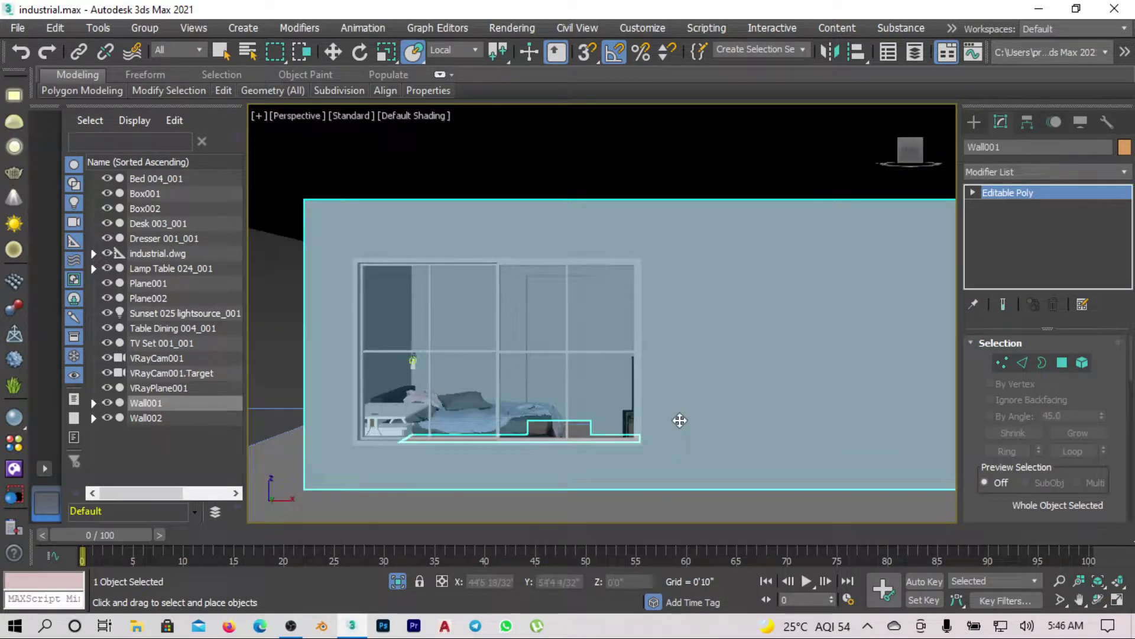
{"action": "scroll", "coordinate": [651, 396], "scroll_direction": "up", "scroll_amount": 3}
{"action": "middle_click_drag", "start_coordinate": [642, 385], "coordinate": [715, 391]}
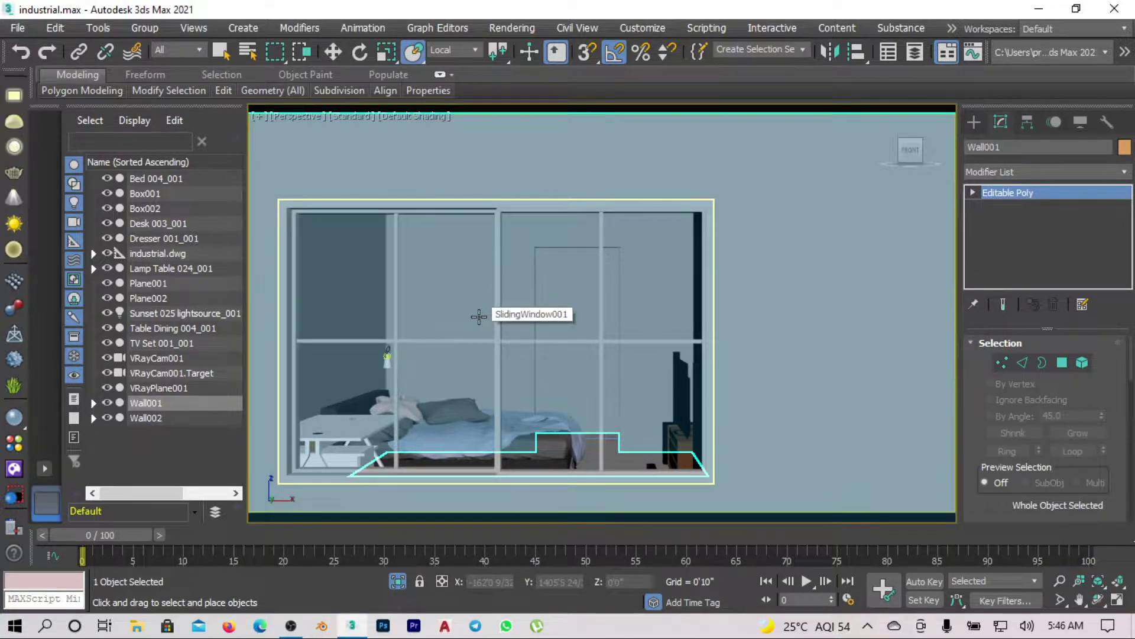
{"action": "scroll", "coordinate": [417, 329], "scroll_direction": "up", "scroll_amount": 3}
{"action": "scroll", "coordinate": [524, 327], "scroll_direction": "up", "scroll_amount": 1}
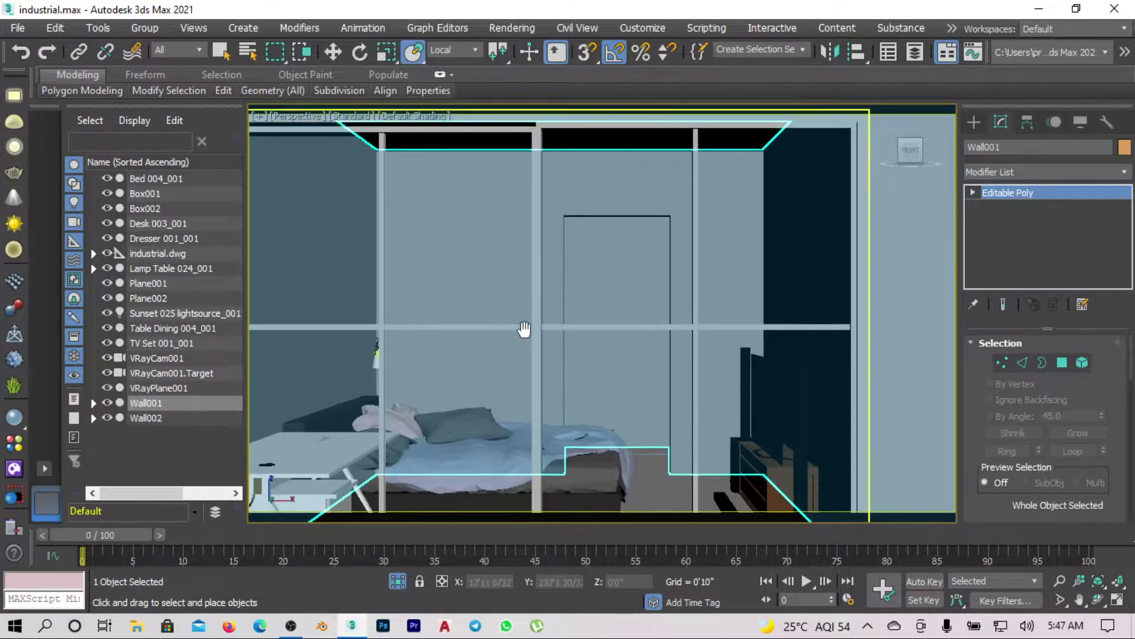
{"action": "mouse_move", "coordinate": [524, 327]}
{"action": "middle_mouse_down"}
{"action": "mouse_move", "coordinate": [539, 299]}
{"action": "mouse_move", "coordinate": [570, 298]}
{"action": "middle_mouse_up"}
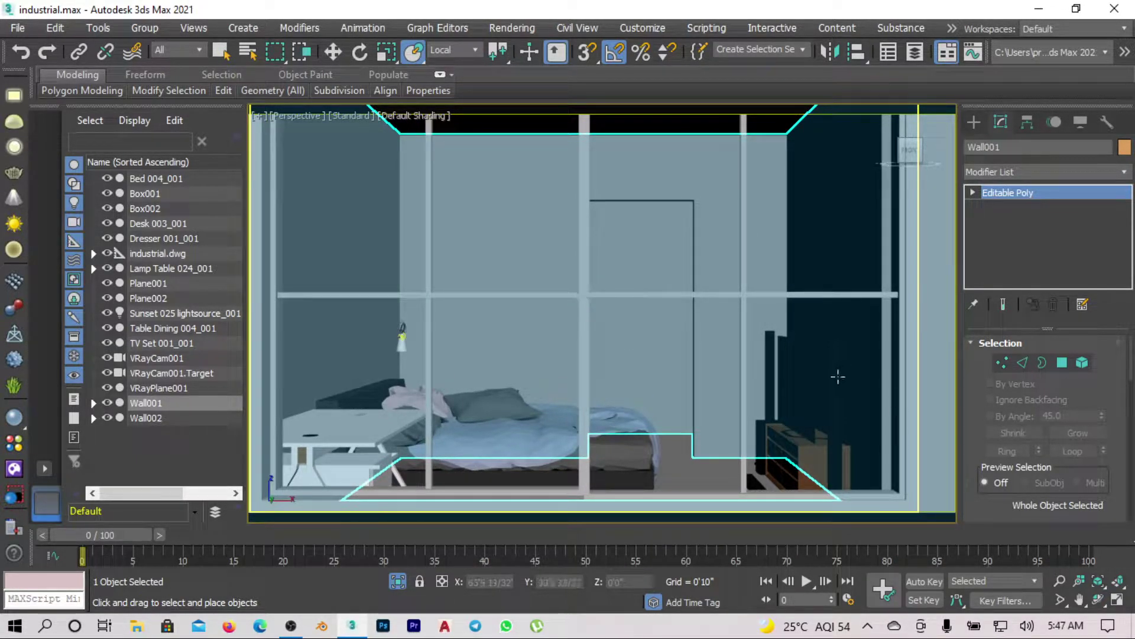
Step: Create V-Ray physical camera VRayCam002 matching the current bedroom view
{"action": "left_click", "coordinate": [974, 122]}
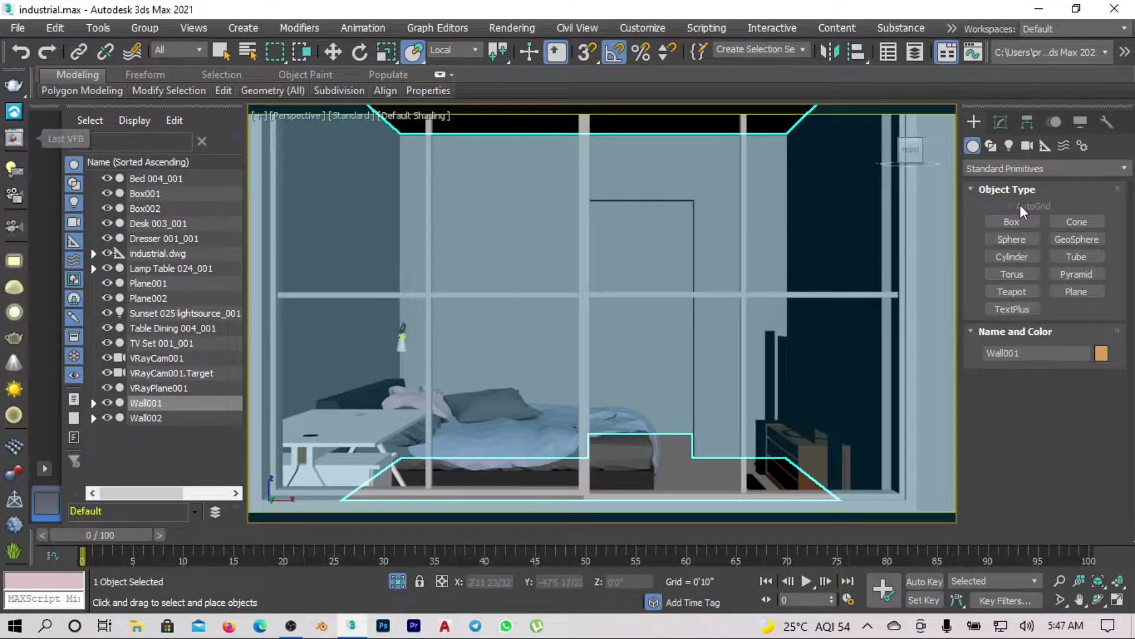
{"action": "key", "text": "ctrl+c"}
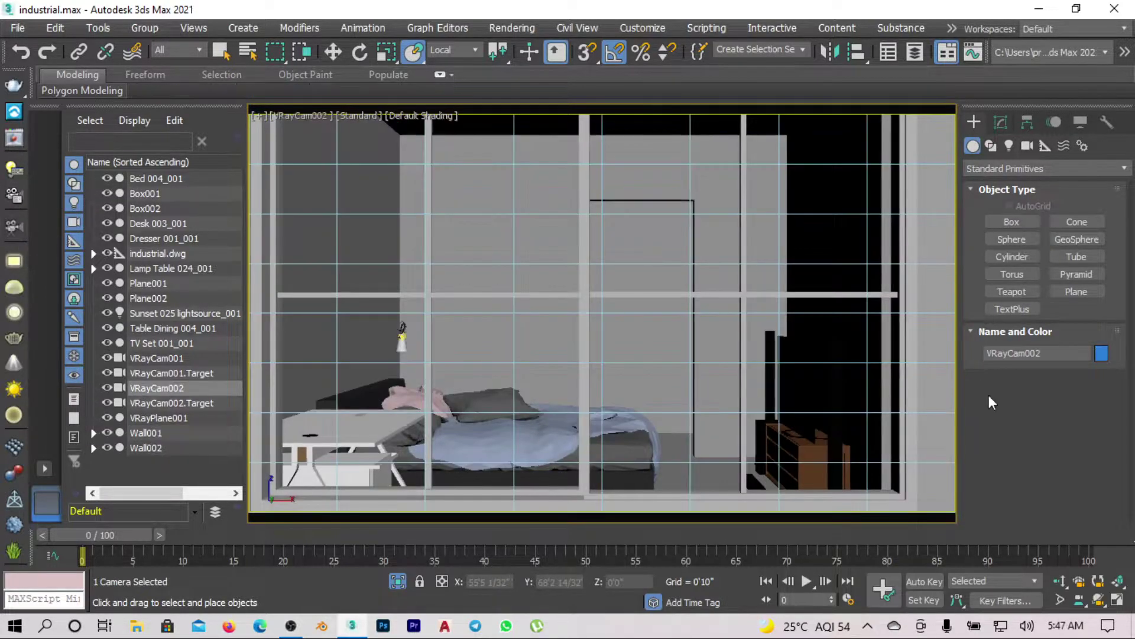
{"action": "left_click", "coordinate": [996, 123]}
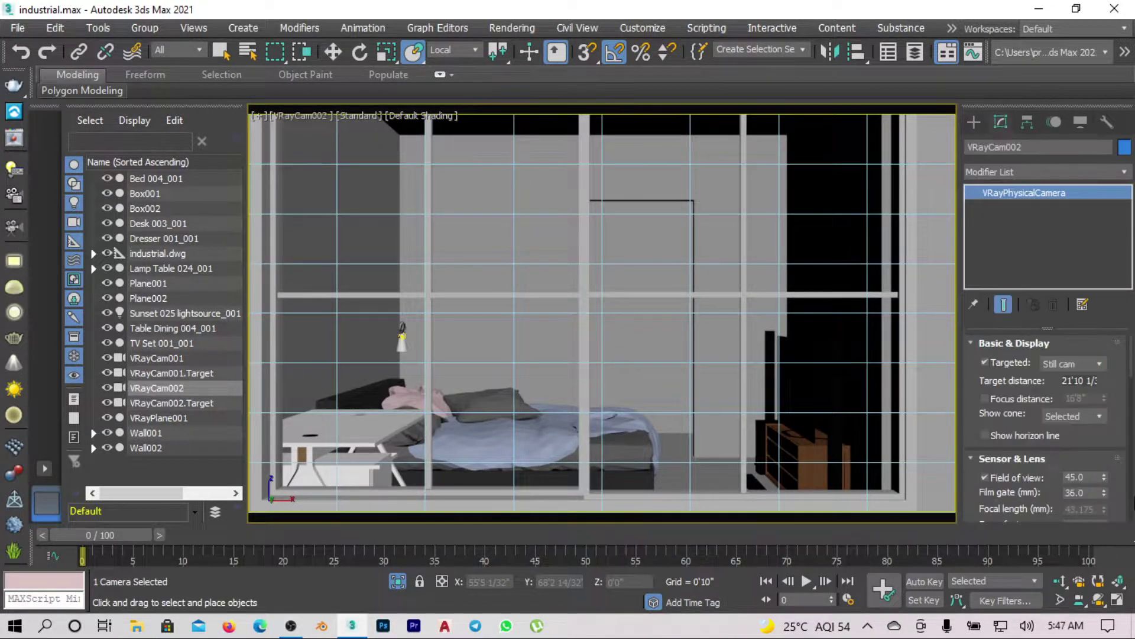
Step: Enable clipping on VRayCam002 with the near clipping plane at about 13'6"
{"action": "scroll", "coordinate": [1106, 453], "scroll_direction": "down", "scroll_amount": 5}
{"action": "scroll", "coordinate": [1107, 454], "scroll_direction": "down", "scroll_amount": 5}
{"action": "scroll", "coordinate": [1112, 472], "scroll_direction": "down", "scroll_amount": 5}
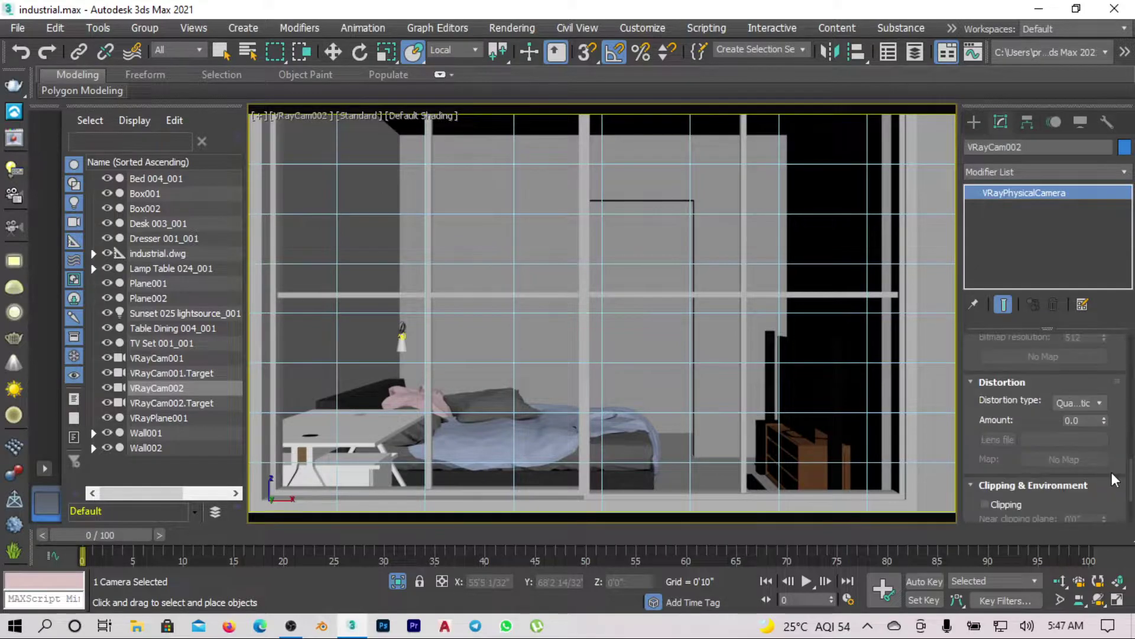
{"action": "scroll", "coordinate": [1111, 472], "scroll_direction": "down", "scroll_amount": 5}
{"action": "left_click", "coordinate": [984, 429]}
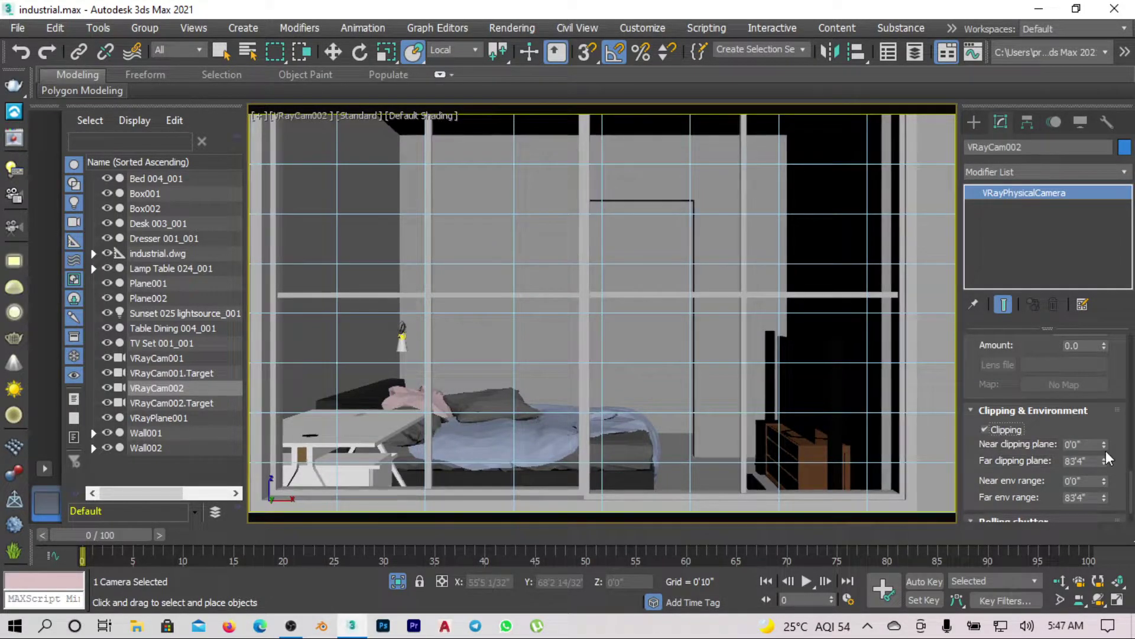
{"action": "left_click_drag", "start_coordinate": [1105, 449], "coordinate": [1091, 523]}
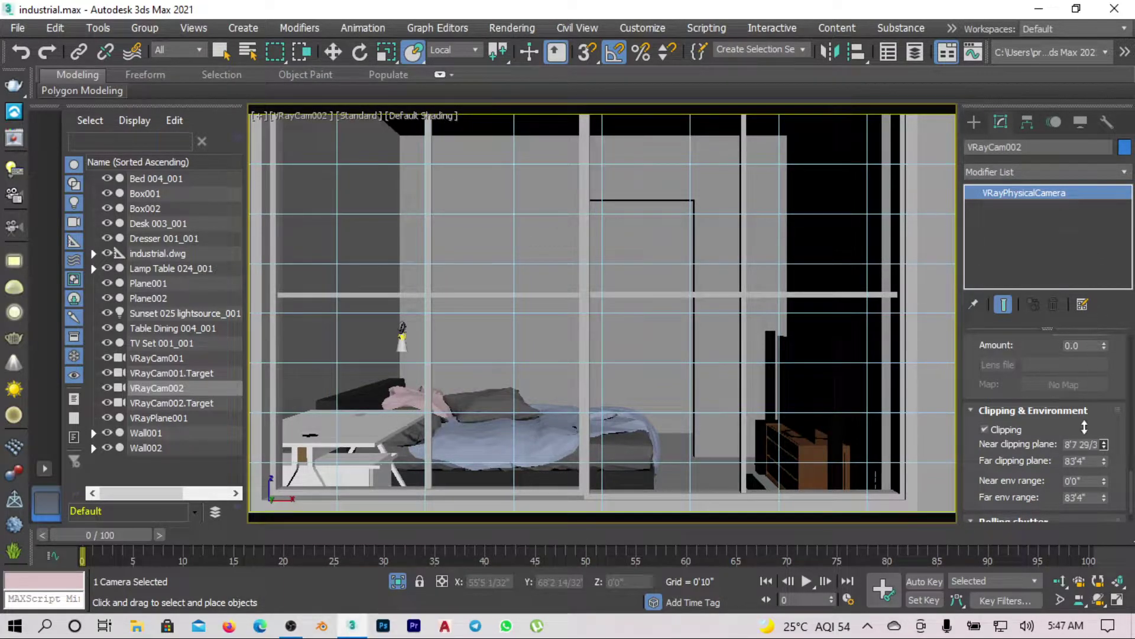
{"action": "left_click_drag", "start_coordinate": [1084, 426], "coordinate": [1085, 461]}
{"action": "left_click_drag", "start_coordinate": [134, 9], "coordinate": [127, 471]}
{"action": "left_click_drag", "start_coordinate": [121, 341], "coordinate": [106, 205]}
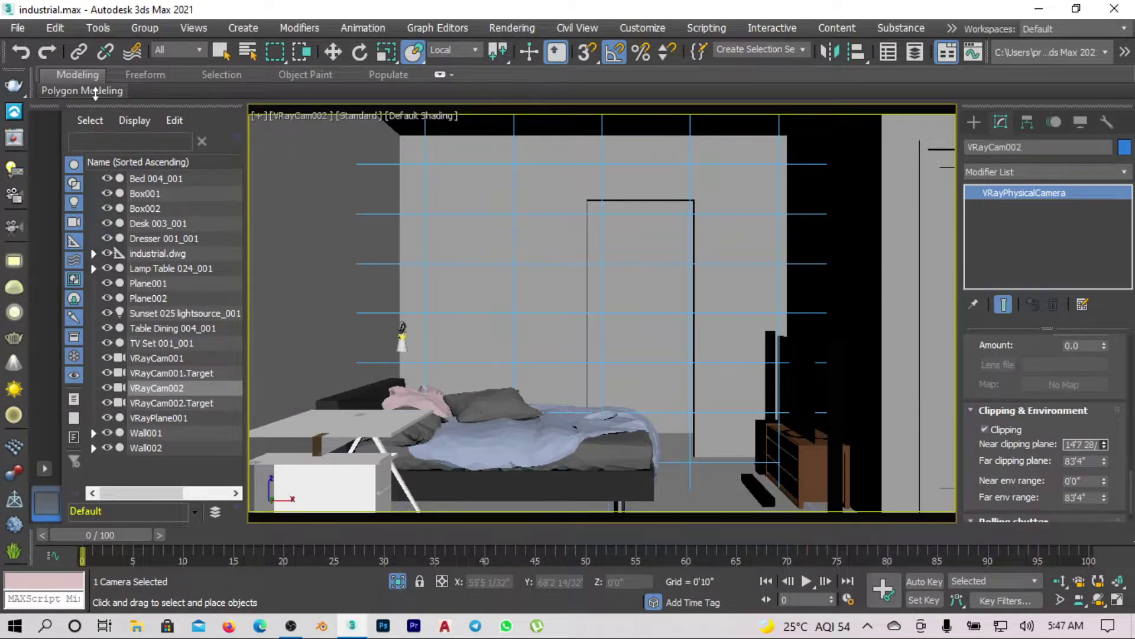
{"action": "mouse_move", "coordinate": [106, 205]}
{"action": "left_mouse_down"}
{"action": "mouse_move", "coordinate": [116, 321]}
{"action": "mouse_move", "coordinate": [115, 253]}
{"action": "left_mouse_up"}
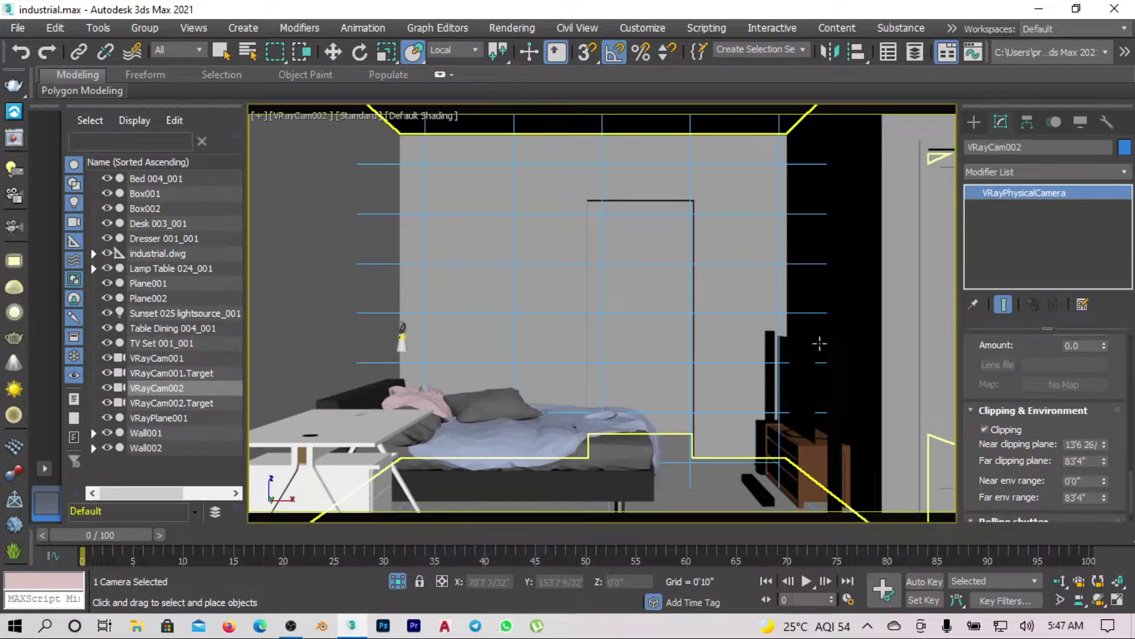
Step: Isolate Wall001, orbit to an oblique overhead perspective, and launch Chaos Cosmos
{"action": "right_click", "coordinate": [624, 203]}
{"action": "left_click", "coordinate": [321, 216]}
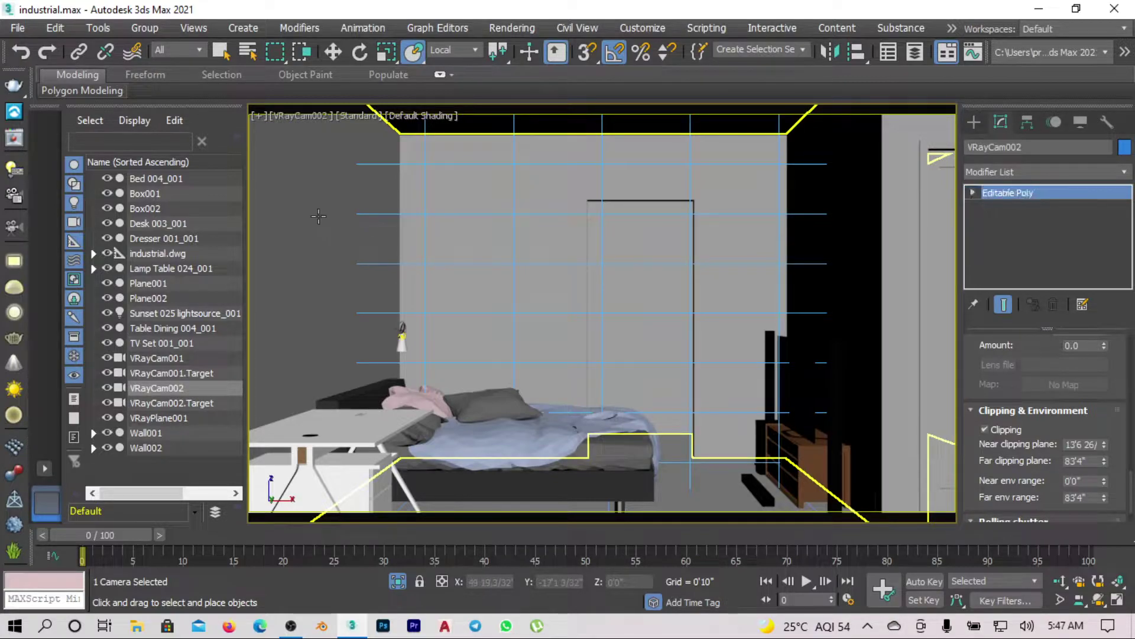
{"action": "key", "text": "alt+q"}
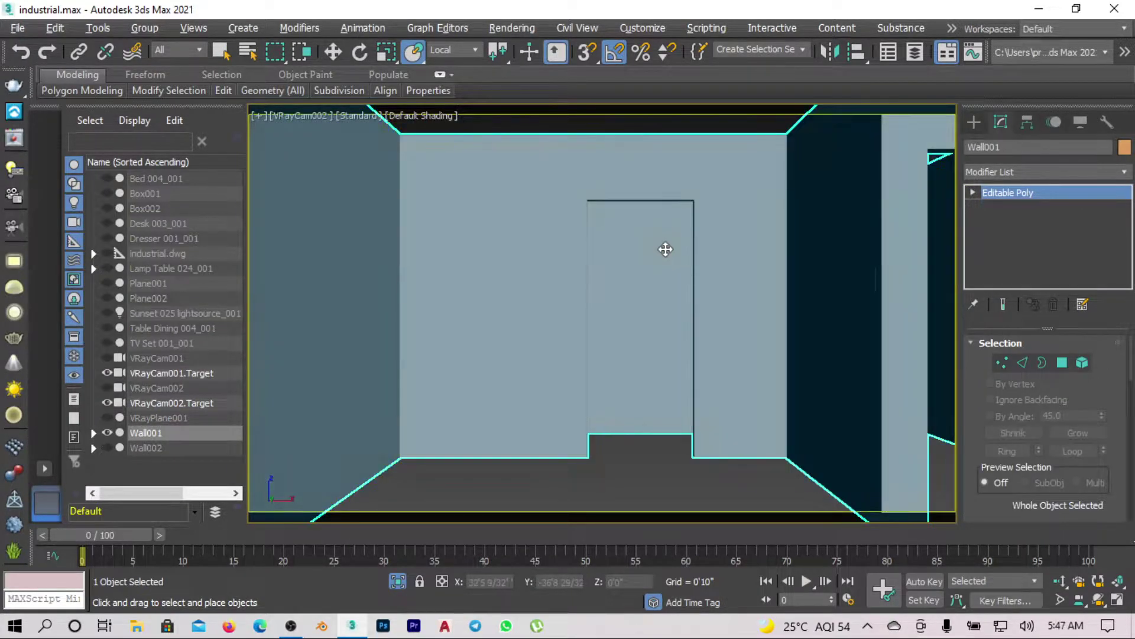
{"action": "key", "text": "p"}
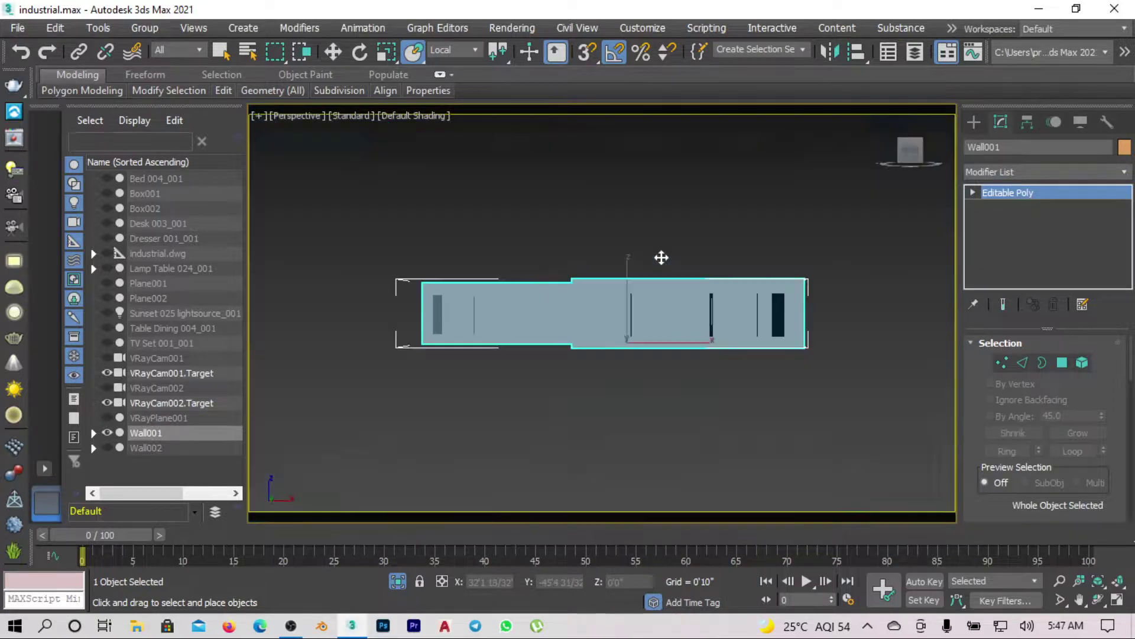
{"action": "middle_click_drag", "start_coordinate": [661, 257], "coordinate": [591, 253], "text": "alt"}
{"action": "scroll", "coordinate": [15, 467], "scroll_direction": "down", "scroll_amount": 3}
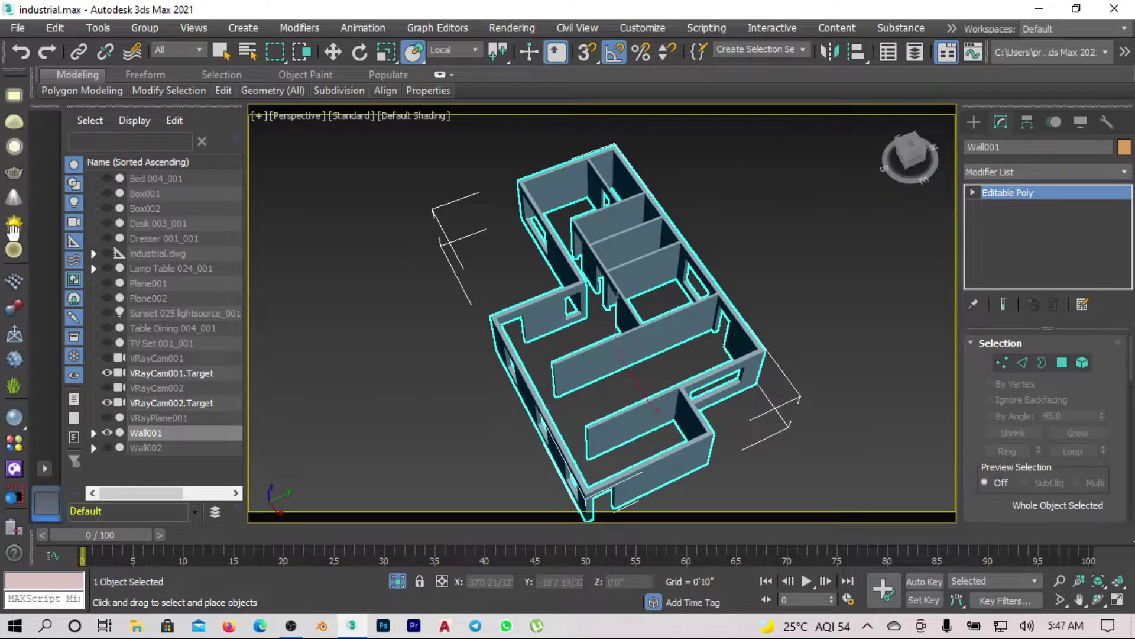
{"action": "left_click", "coordinate": [13, 469]}
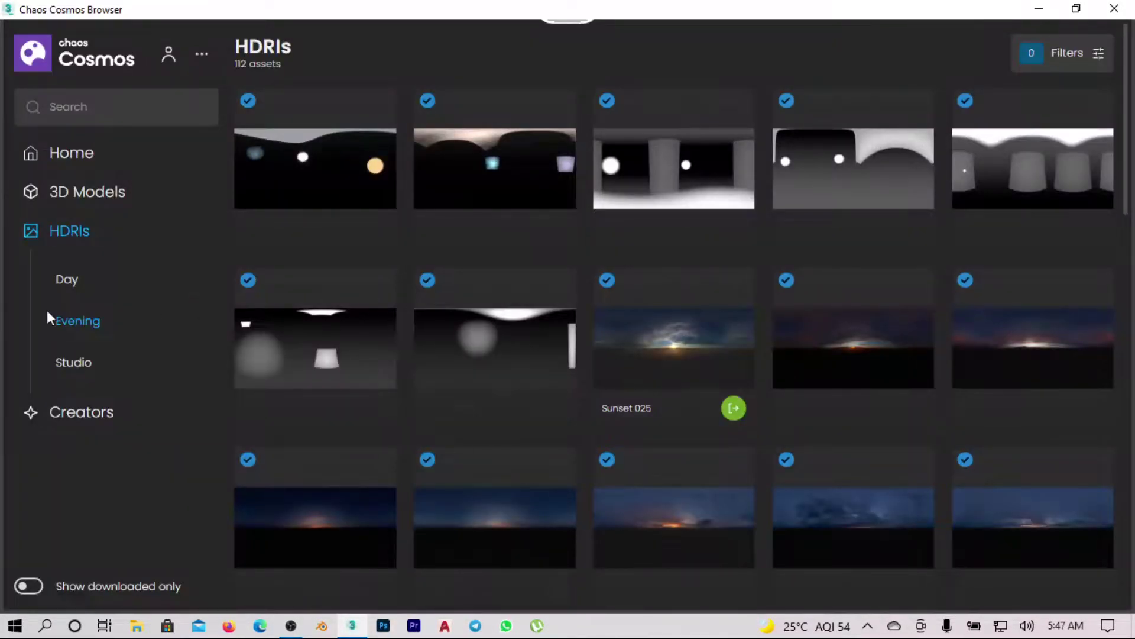
Step: Browse the Cosmos 3D Models > Accessories > Decoration assets
{"action": "left_click", "coordinate": [72, 156]}
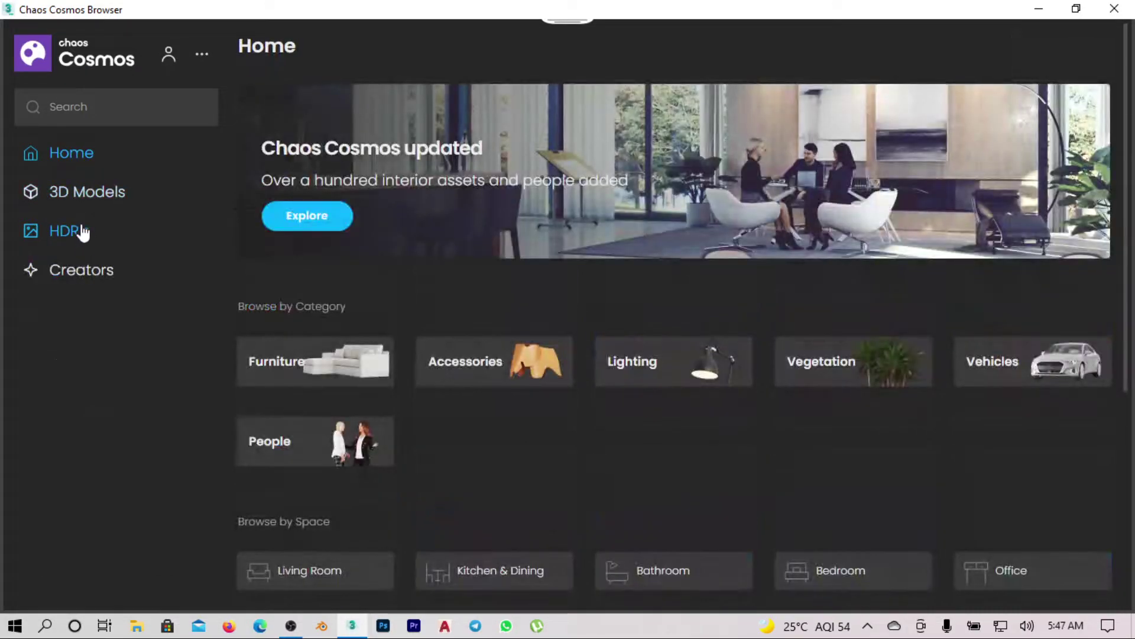
{"action": "left_click", "coordinate": [82, 195]}
{"action": "left_click", "coordinate": [90, 282]}
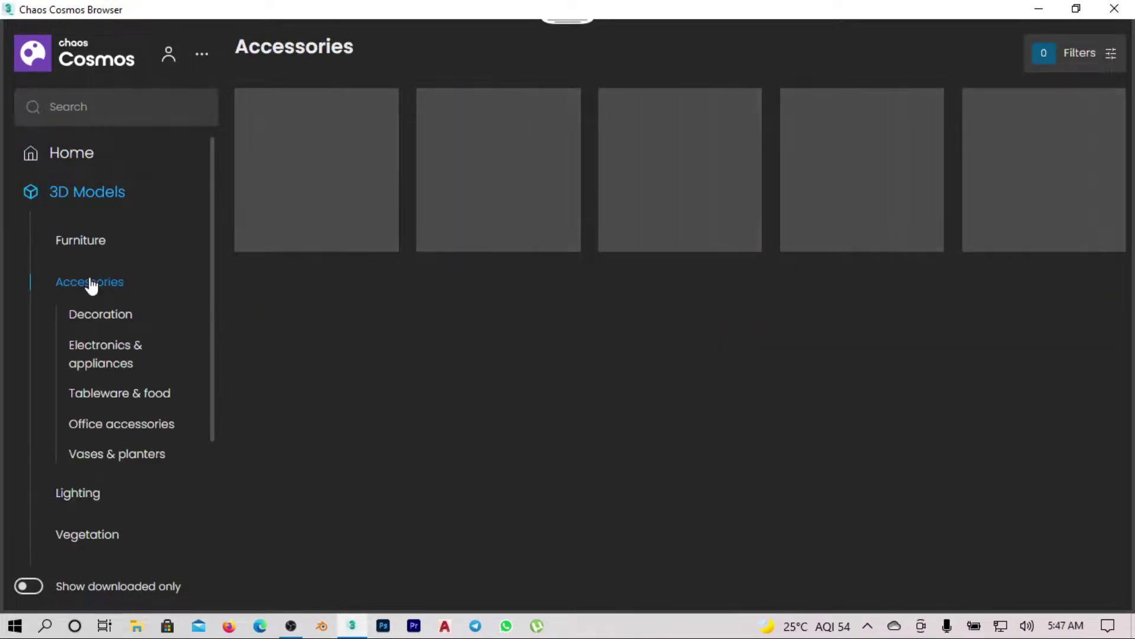
{"action": "left_click", "coordinate": [98, 322]}
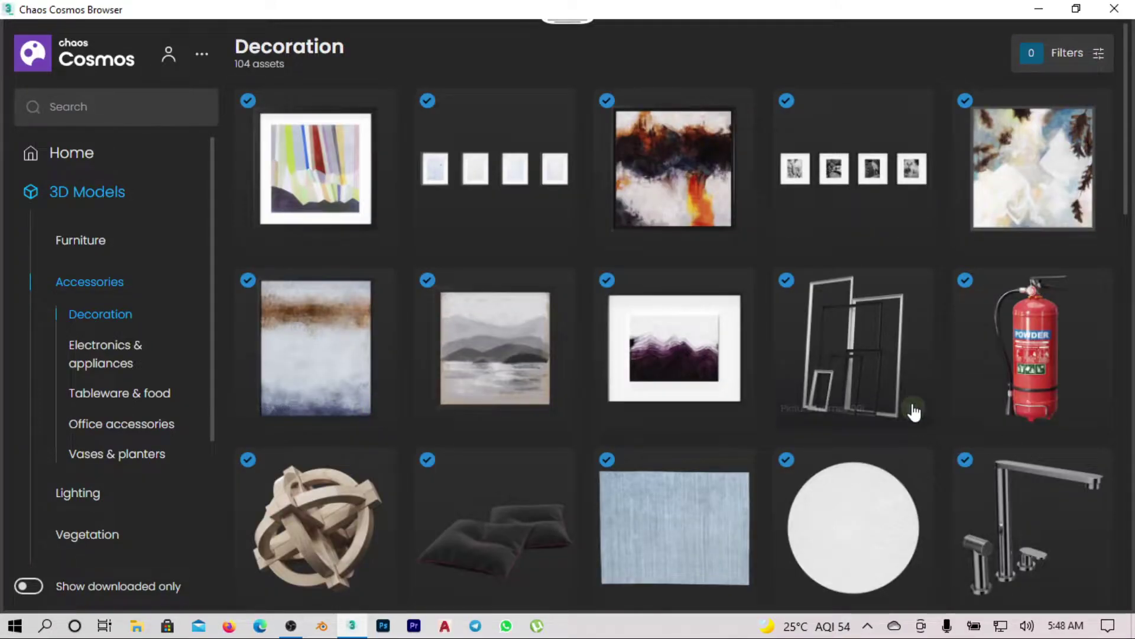
{"action": "mouse_move", "coordinate": [854, 348]}
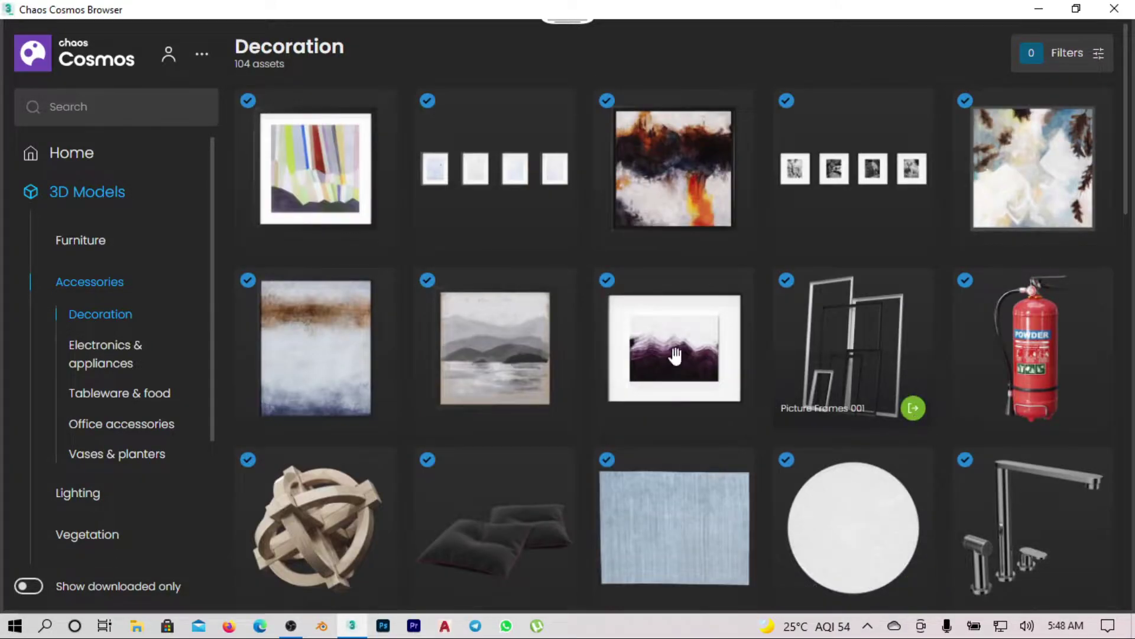
{"action": "scroll", "coordinate": [674, 343], "scroll_direction": "down", "scroll_amount": 2}
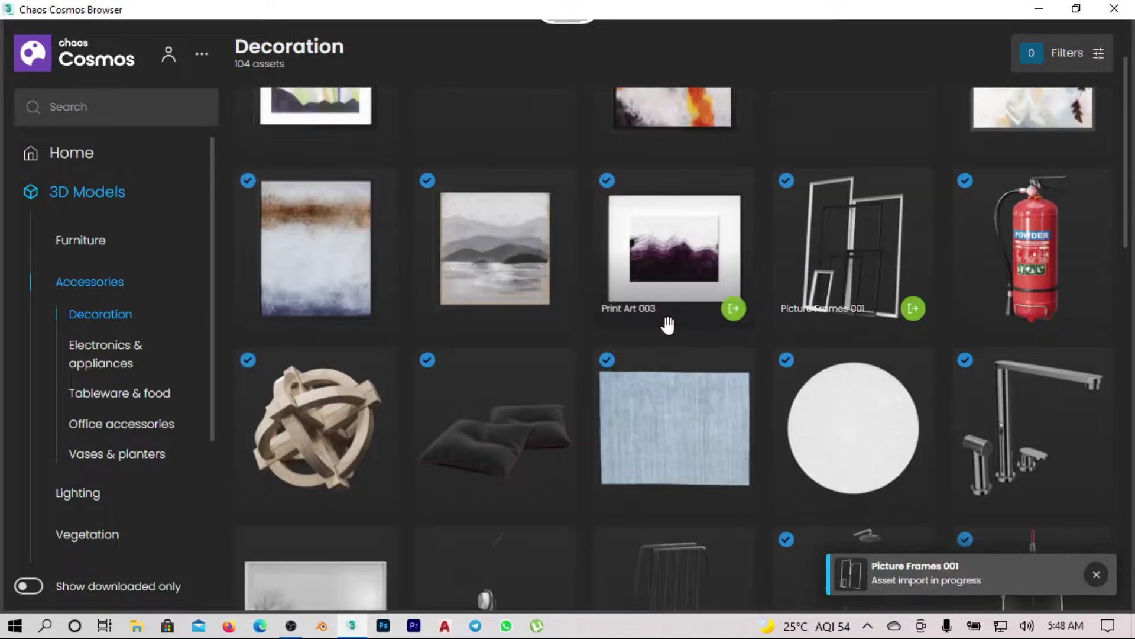
{"action": "scroll", "coordinate": [709, 410], "scroll_direction": "down", "scroll_amount": 5}
{"action": "scroll", "coordinate": [683, 368], "scroll_direction": "down", "scroll_amount": 4}
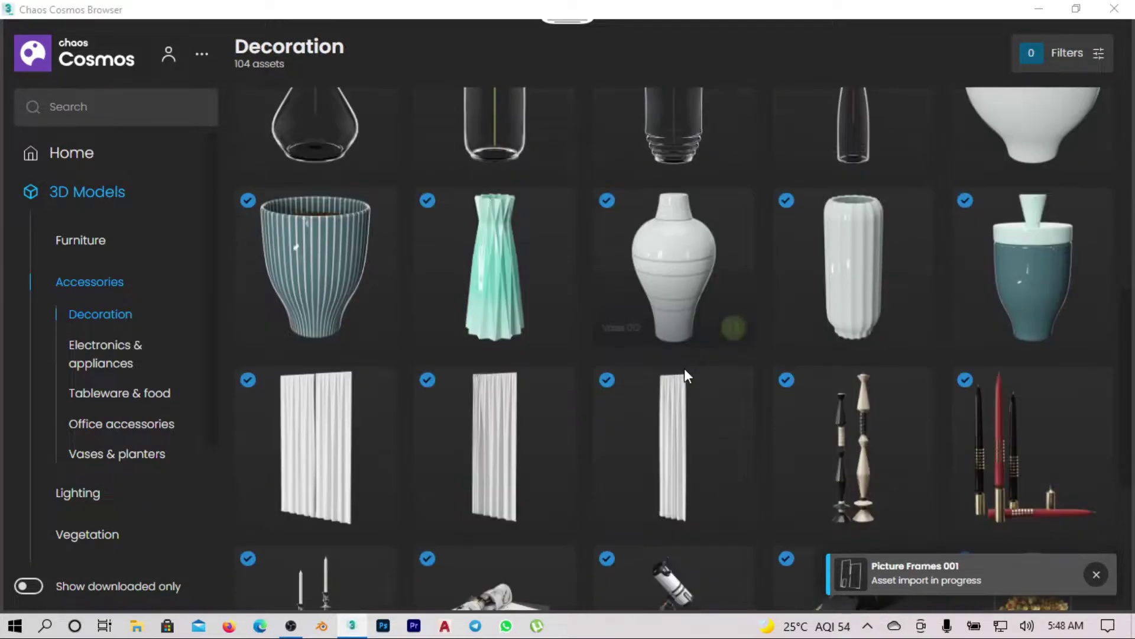
{"action": "scroll", "coordinate": [683, 368], "scroll_direction": "down", "scroll_amount": 2}
{"action": "scroll", "coordinate": [684, 367], "scroll_direction": "up", "scroll_amount": 2}
{"action": "scroll", "coordinate": [685, 369], "scroll_direction": "down", "scroll_amount": 2}
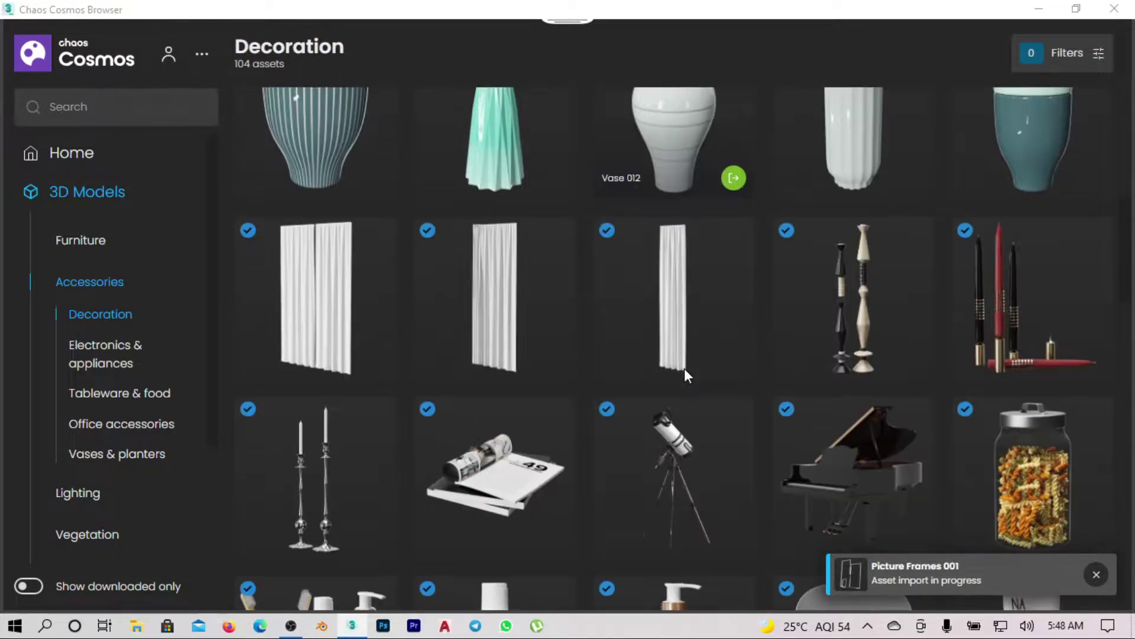
{"action": "scroll", "coordinate": [685, 369], "scroll_direction": "down", "scroll_amount": 2}
{"action": "scroll", "coordinate": [685, 369], "scroll_direction": "down", "scroll_amount": 2}
{"action": "scroll", "coordinate": [684, 368], "scroll_direction": "down", "scroll_amount": 2}
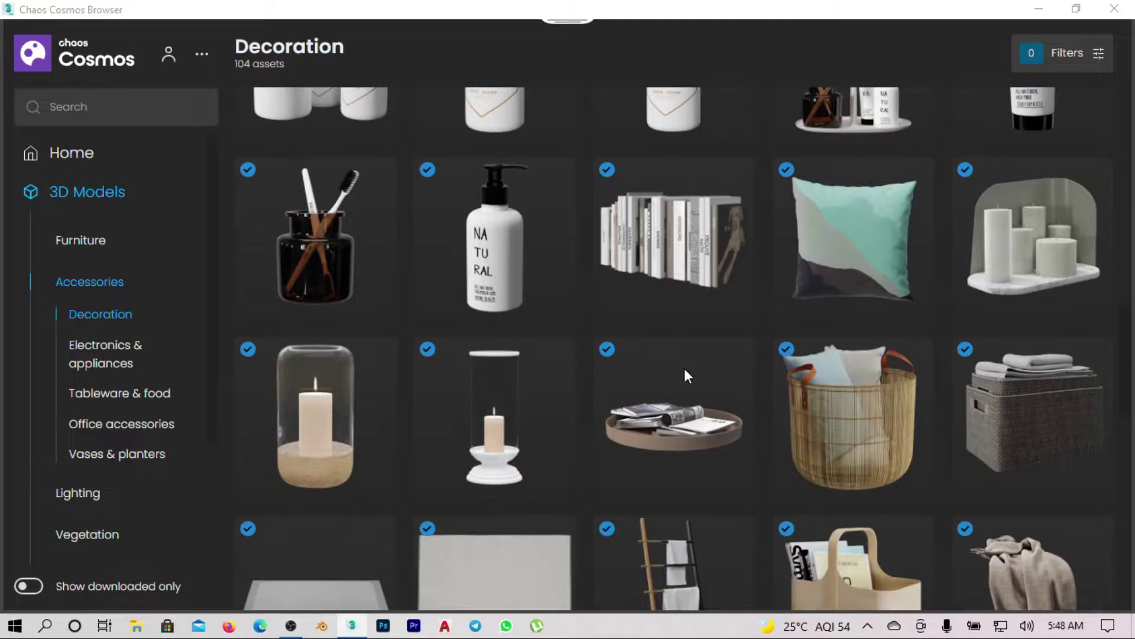
{"action": "scroll", "coordinate": [684, 368], "scroll_direction": "down", "scroll_amount": 2}
{"action": "scroll", "coordinate": [684, 367], "scroll_direction": "down", "scroll_amount": 2}
{"action": "scroll", "coordinate": [685, 370], "scroll_direction": "down", "scroll_amount": 2}
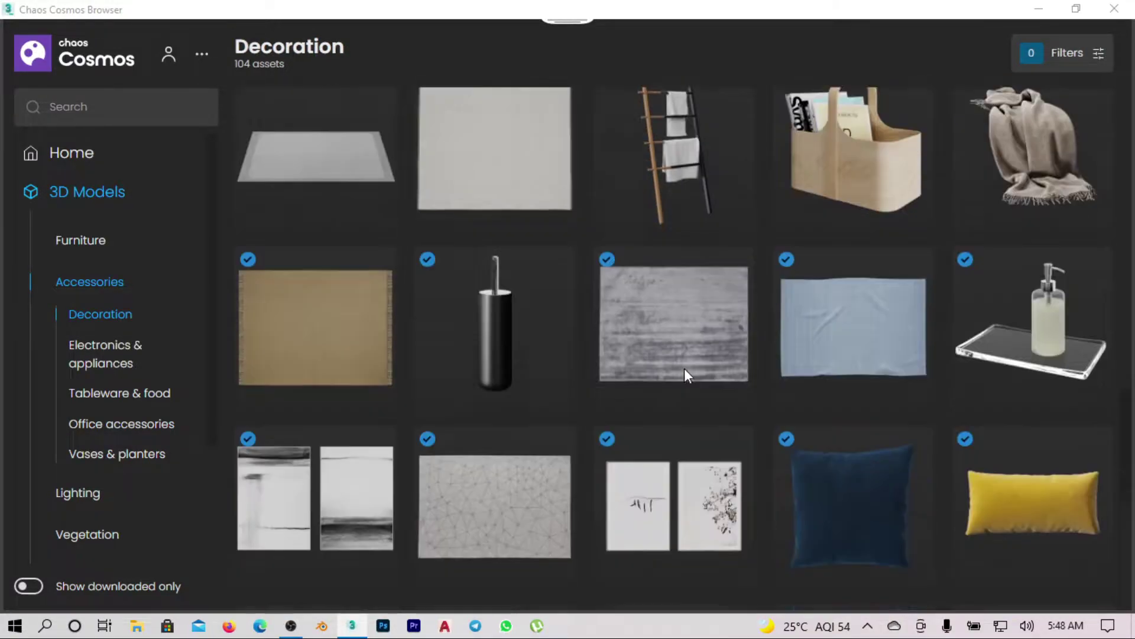
{"action": "scroll", "coordinate": [685, 369], "scroll_direction": "up", "scroll_amount": 2}
{"action": "scroll", "coordinate": [572, 418], "scroll_direction": "down", "scroll_amount": 3}
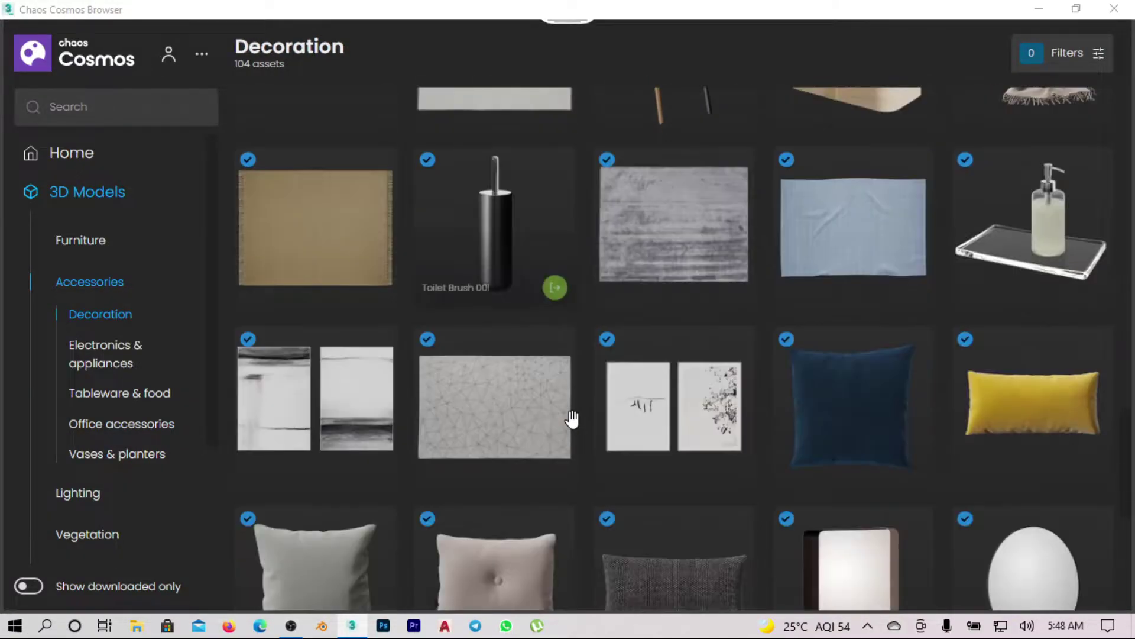
{"action": "scroll", "coordinate": [572, 418], "scroll_direction": "down", "scroll_amount": 3}
{"action": "scroll", "coordinate": [572, 419], "scroll_direction": "down", "scroll_amount": 3}
{"action": "scroll", "coordinate": [572, 418], "scroll_direction": "down", "scroll_amount": 3}
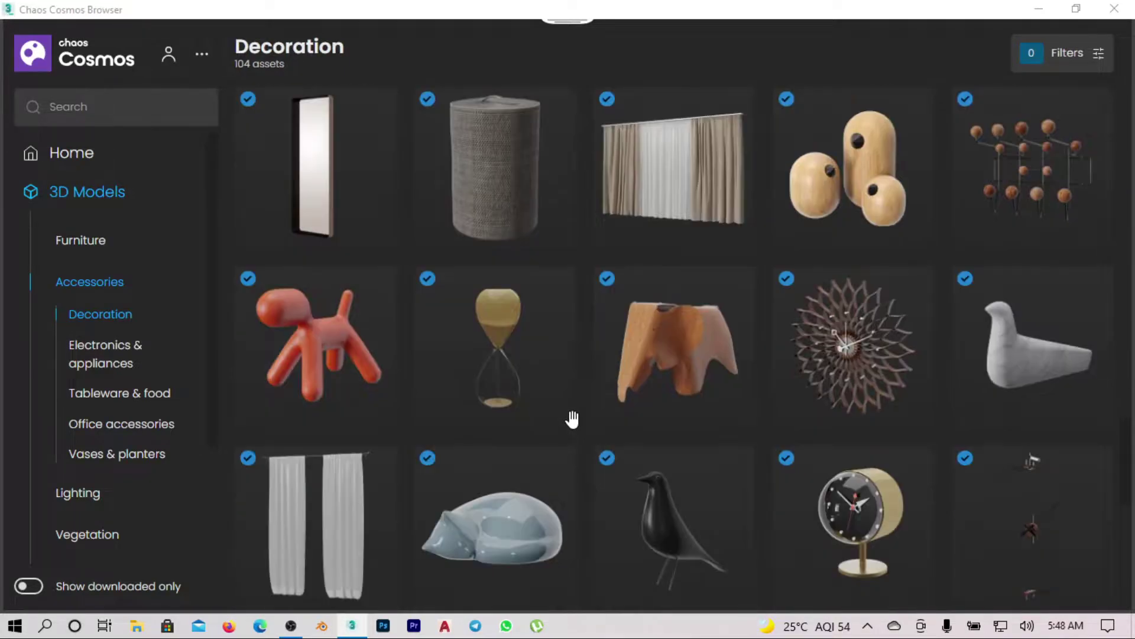
{"action": "scroll", "coordinate": [572, 418], "scroll_direction": "up", "scroll_amount": 2}
{"action": "scroll", "coordinate": [572, 418], "scroll_direction": "down", "scroll_amount": 5}
{"action": "scroll", "coordinate": [572, 419], "scroll_direction": "up", "scroll_amount": 2}
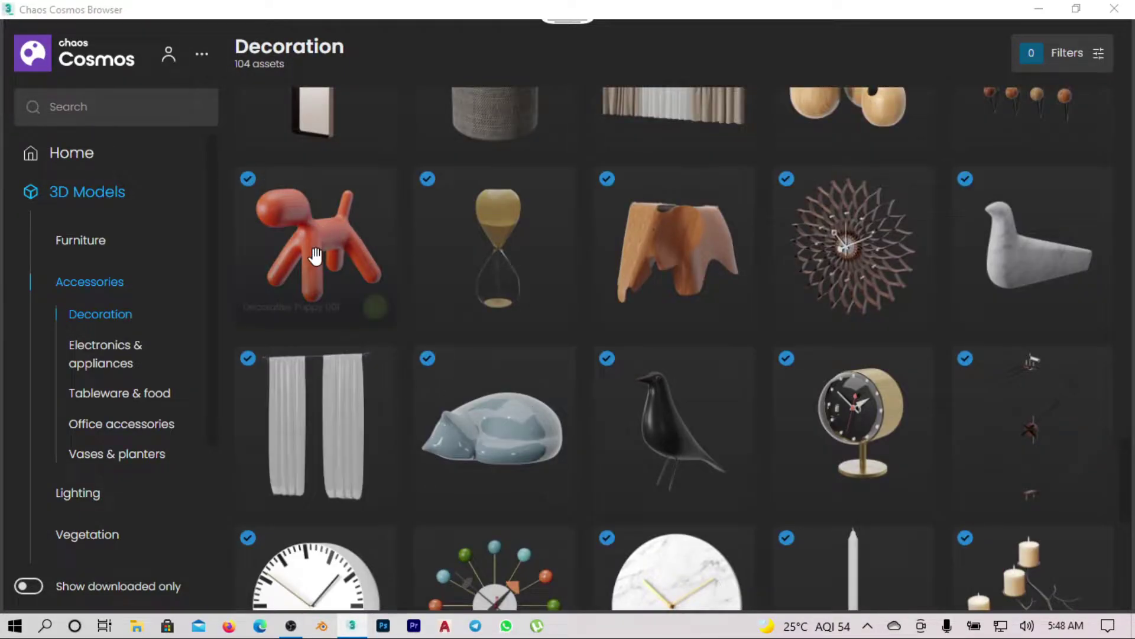
{"action": "scroll", "coordinate": [689, 358], "scroll_direction": "down", "scroll_amount": 3}
{"action": "scroll", "coordinate": [688, 359], "scroll_direction": "down", "scroll_amount": 2}
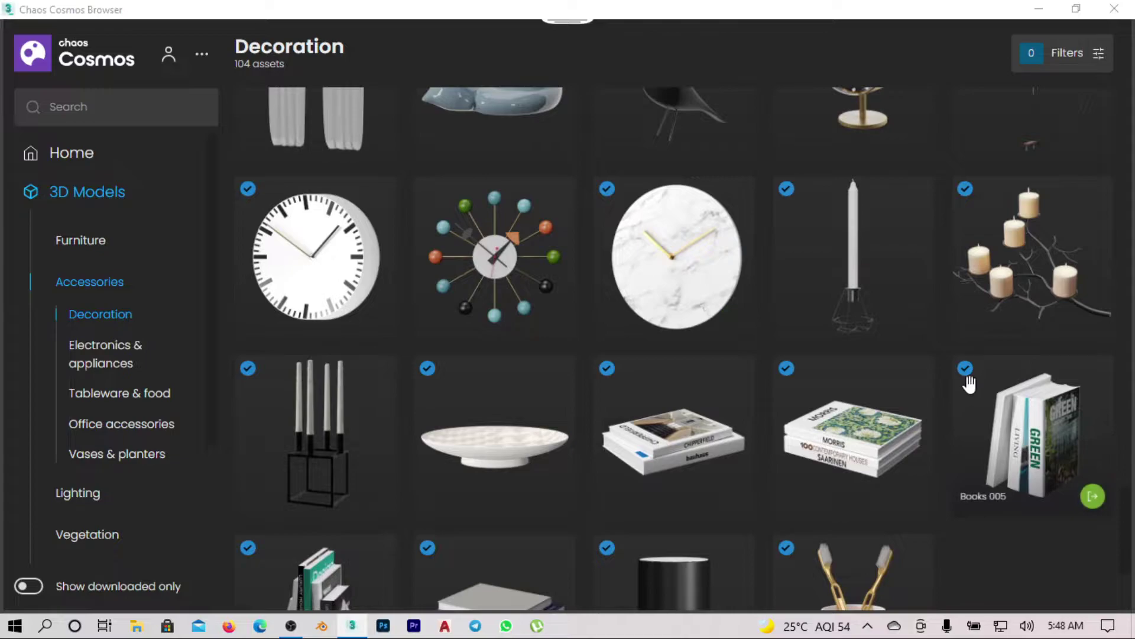
Step: Import the Books 005, Books 007 and Decorative Bird 003 models
{"action": "left_click", "coordinate": [1093, 502]}
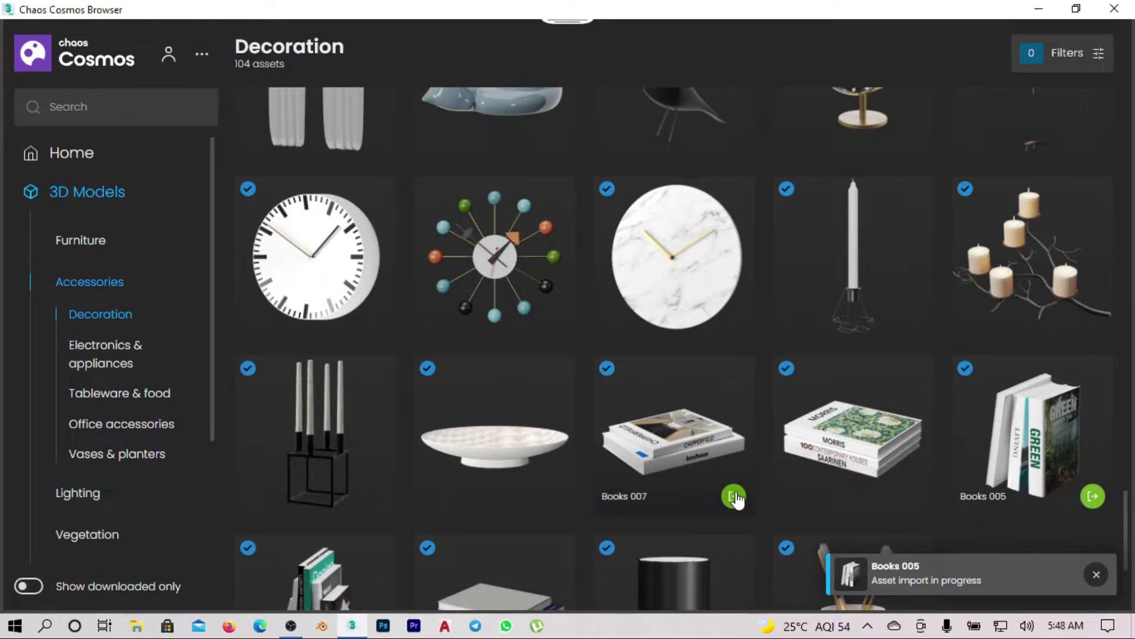
{"action": "left_click", "coordinate": [734, 496]}
{"action": "scroll", "coordinate": [827, 374], "scroll_direction": "down", "scroll_amount": 3}
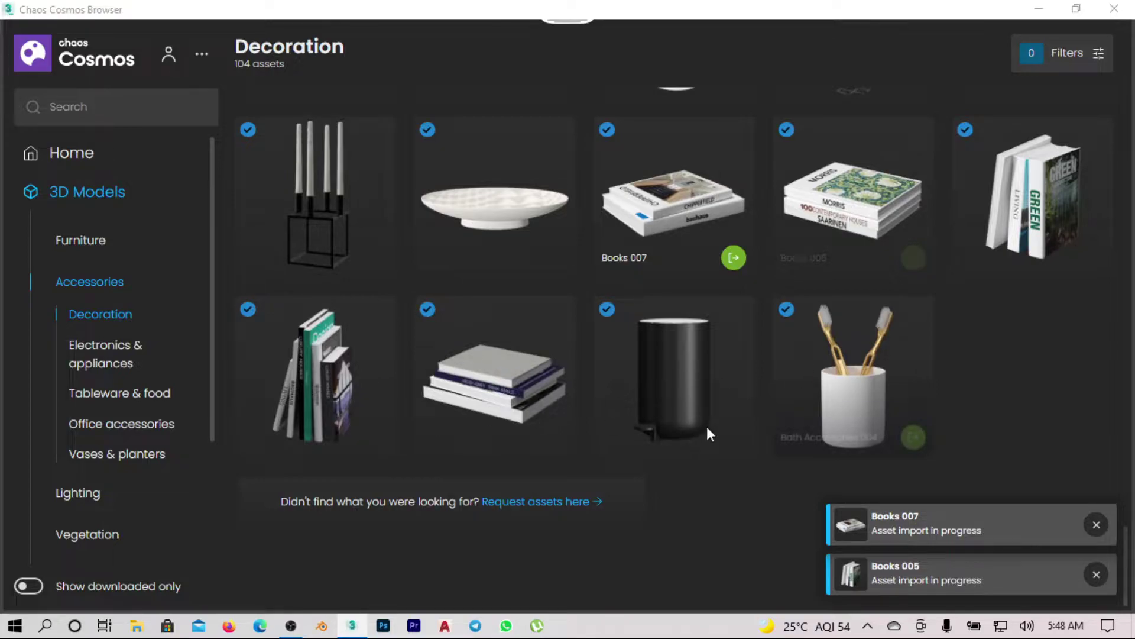
{"action": "scroll", "coordinate": [787, 425], "scroll_direction": "up", "scroll_amount": 1}
{"action": "scroll", "coordinate": [870, 423], "scroll_direction": "up", "scroll_amount": 5}
{"action": "scroll", "coordinate": [871, 423], "scroll_direction": "up", "scroll_amount": 3}
{"action": "scroll", "coordinate": [826, 439], "scroll_direction": "down", "scroll_amount": 3}
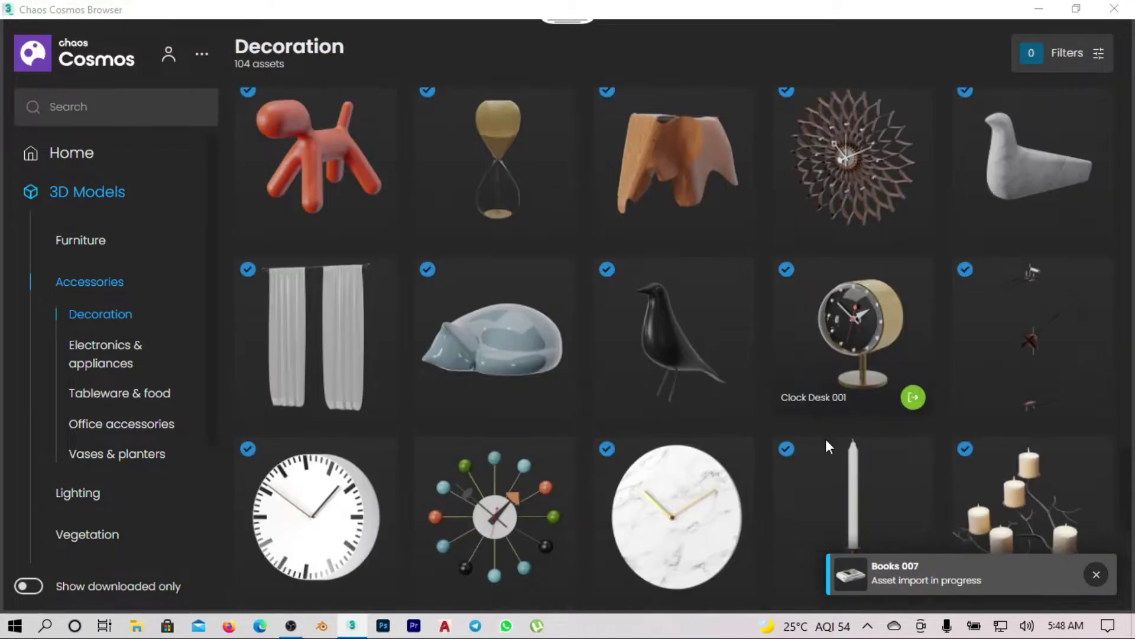
{"action": "scroll", "coordinate": [754, 508], "scroll_direction": "down", "scroll_amount": 1}
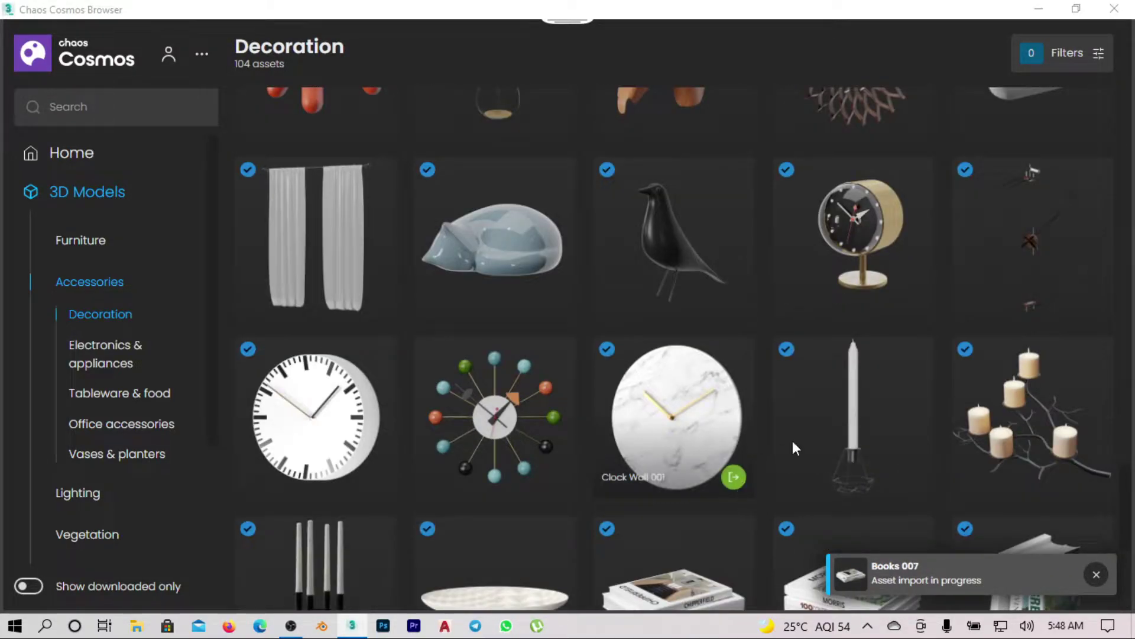
{"action": "scroll", "coordinate": [810, 428], "scroll_direction": "up", "scroll_amount": 2}
{"action": "scroll", "coordinate": [810, 428], "scroll_direction": "up", "scroll_amount": 3}
{"action": "scroll", "coordinate": [810, 428], "scroll_direction": "up", "scroll_amount": 3}
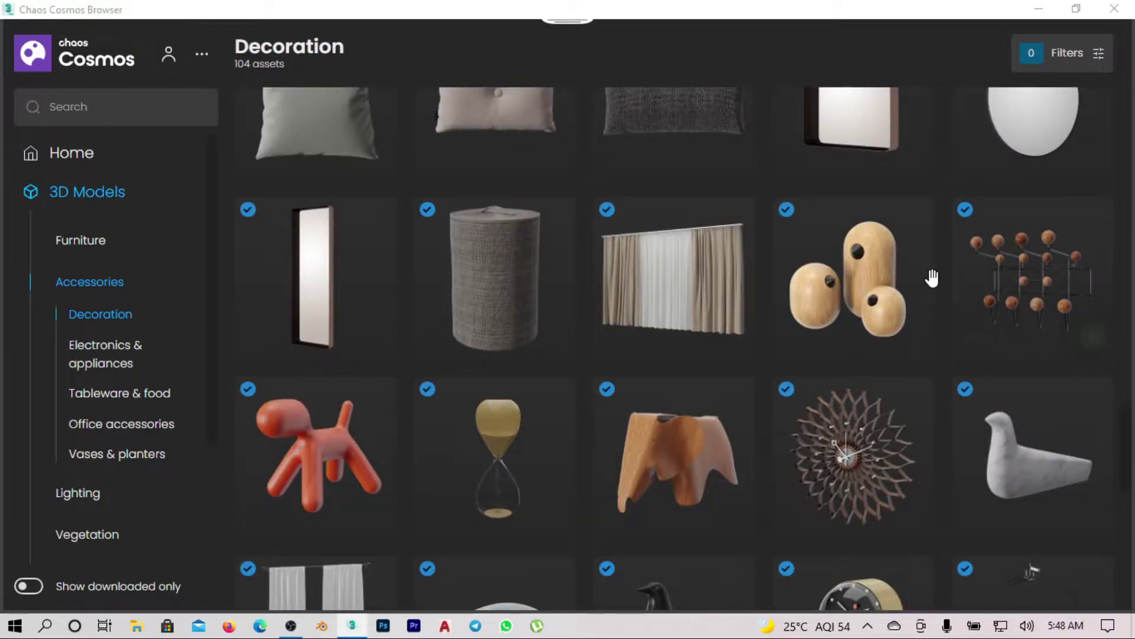
{"action": "left_click", "coordinate": [925, 345]}
Step: Close the Cosmos browser and return to the 3ds Max scene
{"action": "scroll", "coordinate": [671, 349], "scroll_direction": "up", "scroll_amount": 3}
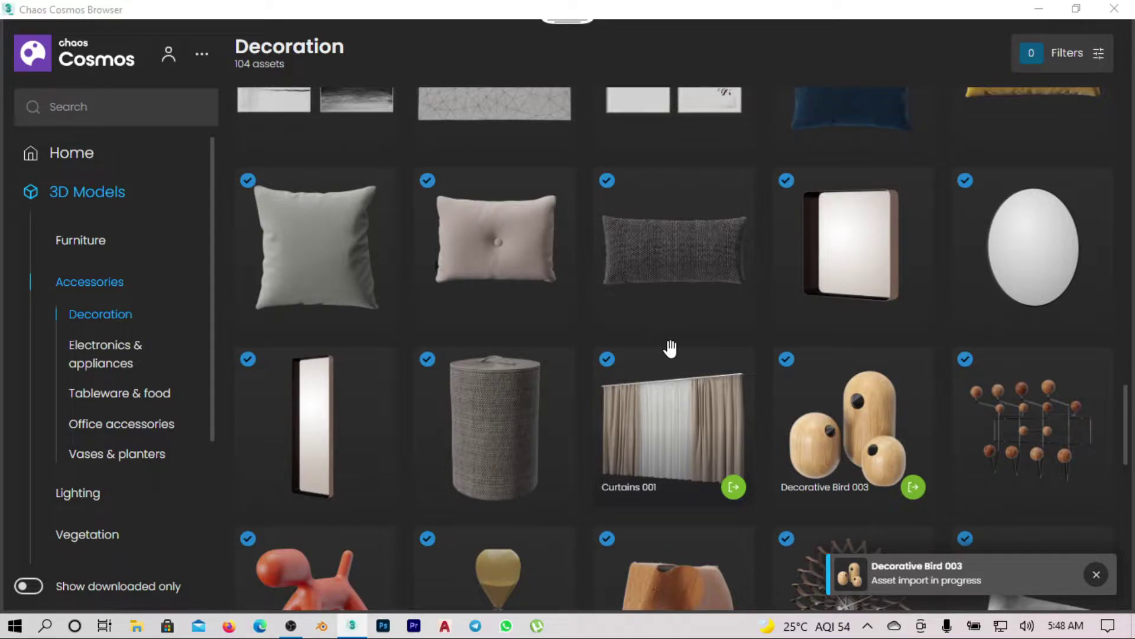
{"action": "scroll", "coordinate": [670, 349], "scroll_direction": "down", "scroll_amount": 5}
{"action": "scroll", "coordinate": [672, 349], "scroll_direction": "down", "scroll_amount": 3}
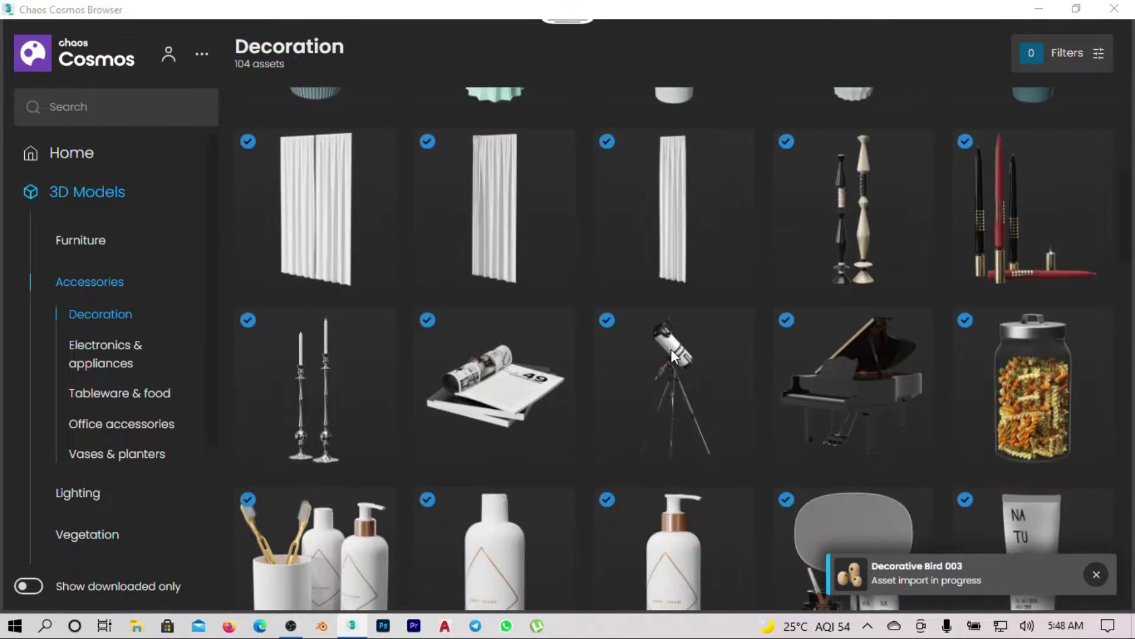
{"action": "scroll", "coordinate": [671, 349], "scroll_direction": "up", "scroll_amount": 3}
{"action": "scroll", "coordinate": [672, 348], "scroll_direction": "up", "scroll_amount": 1}
{"action": "scroll", "coordinate": [672, 349], "scroll_direction": "up", "scroll_amount": 2}
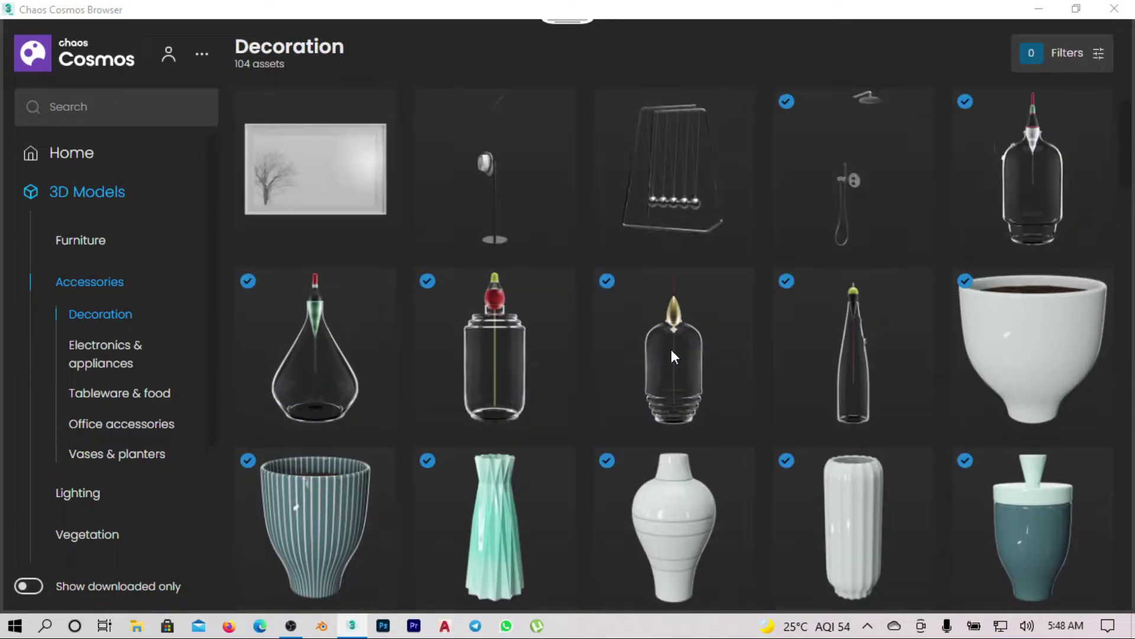
{"action": "scroll", "coordinate": [672, 348], "scroll_direction": "up", "scroll_amount": 2}
{"action": "scroll", "coordinate": [672, 349], "scroll_direction": "up", "scroll_amount": 1}
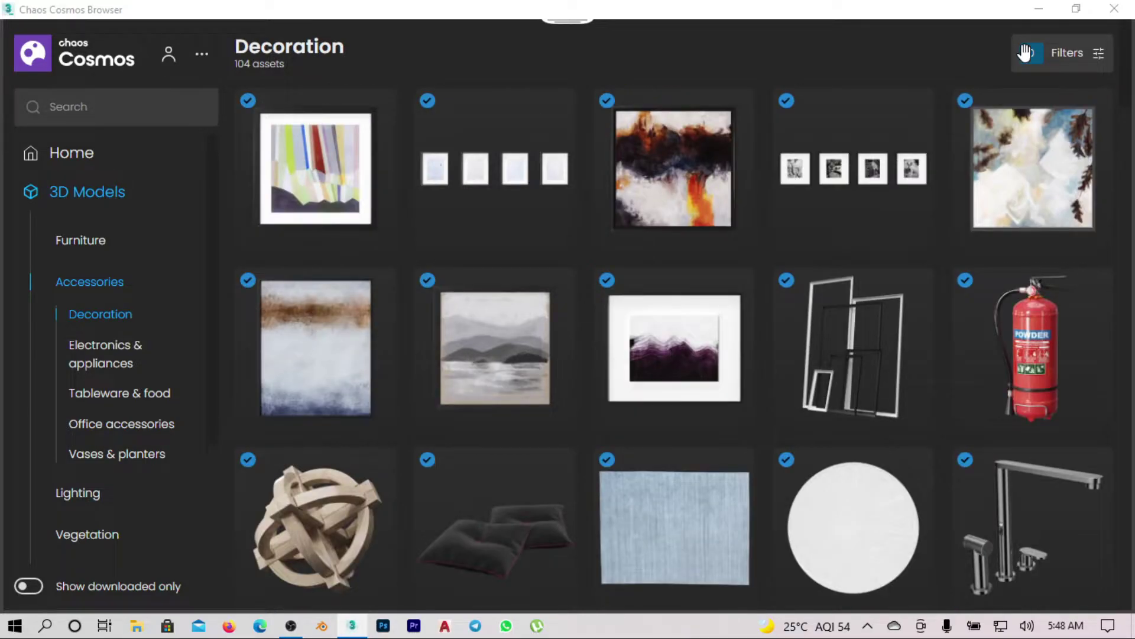
{"action": "left_click", "coordinate": [1114, 9]}
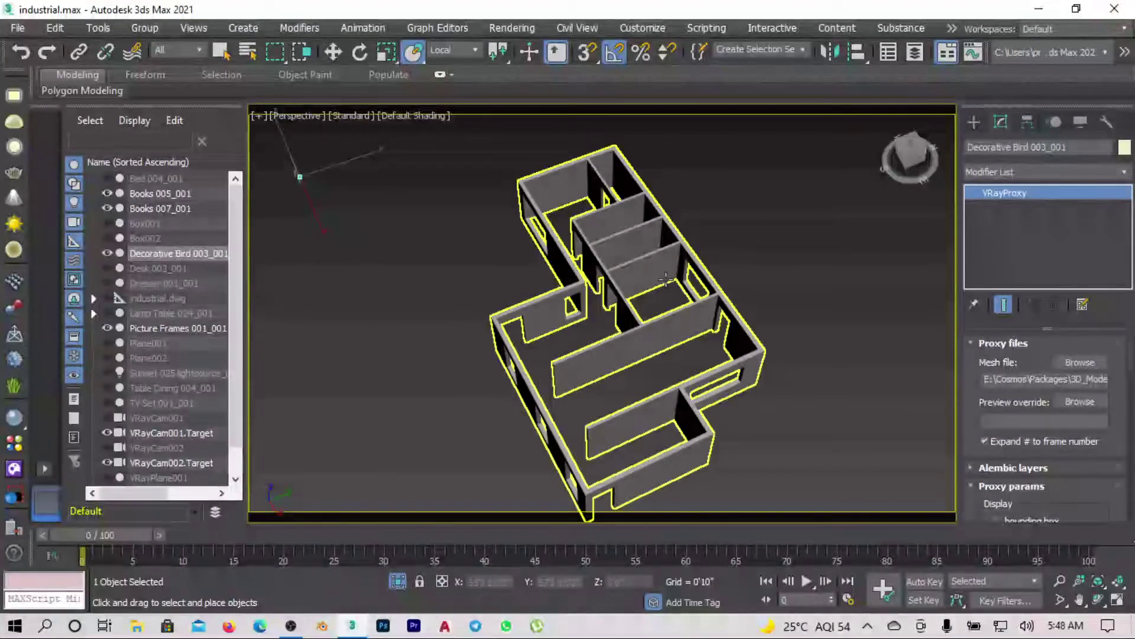
Step: In the Top view, select Picture Frames 001_001 and move it onto the floor plan
{"action": "key", "text": "t"}
{"action": "key", "text": "z"}
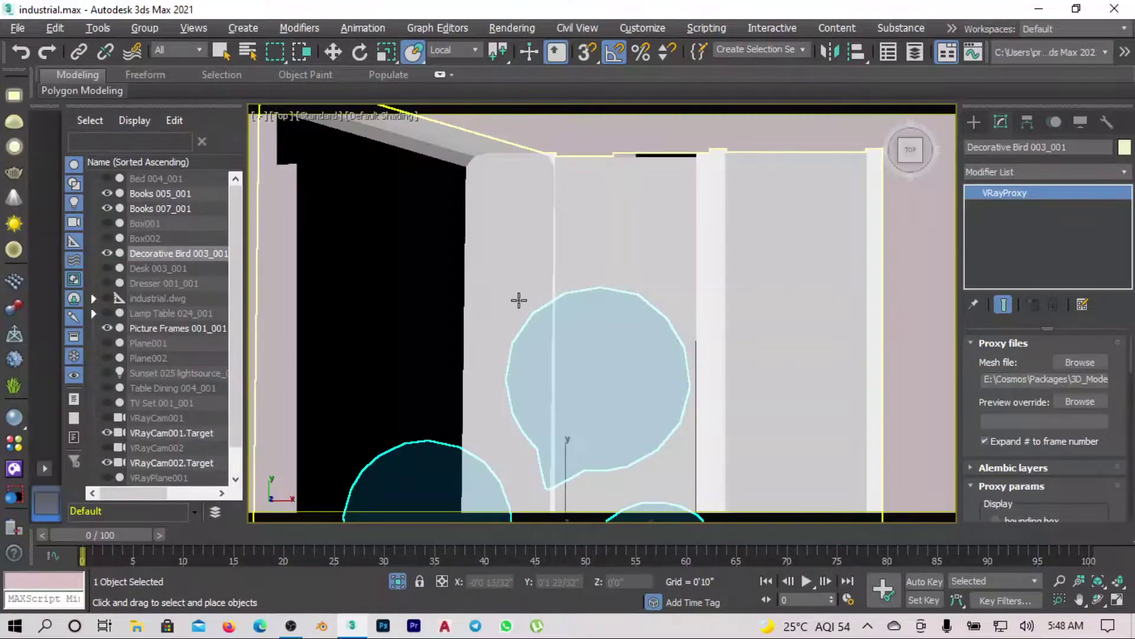
{"action": "scroll", "coordinate": [518, 300], "scroll_direction": "down", "scroll_amount": 5}
{"action": "scroll", "coordinate": [591, 264], "scroll_direction": "down", "scroll_amount": 2}
{"action": "left_click", "coordinate": [718, 237]}
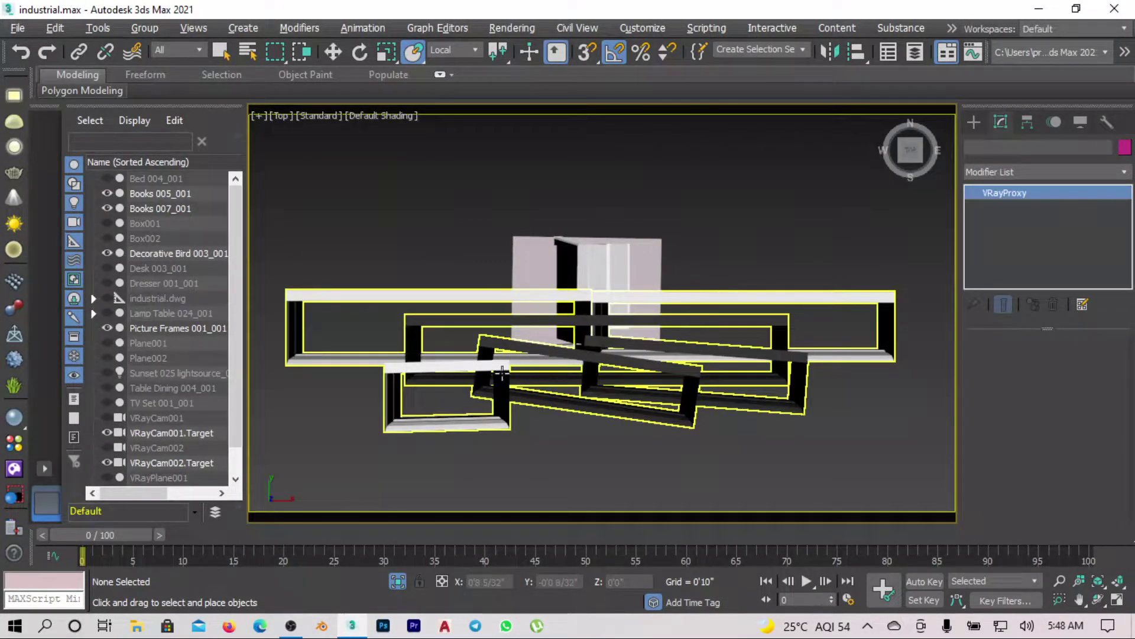
{"action": "left_click", "coordinate": [501, 372]}
{"action": "scroll", "coordinate": [484, 375], "scroll_direction": "down", "scroll_amount": 4}
{"action": "scroll", "coordinate": [473, 378], "scroll_direction": "up", "scroll_amount": 1}
{"action": "scroll", "coordinate": [468, 380], "scroll_direction": "up", "scroll_amount": 1}
{"action": "key", "text": "w"}
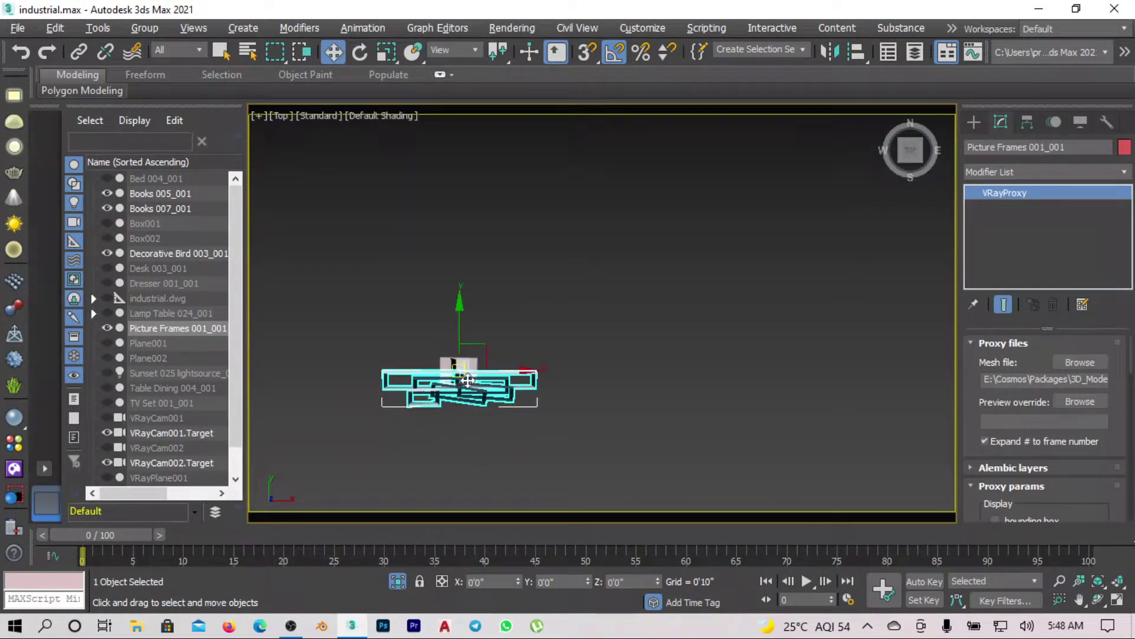
{"action": "scroll", "coordinate": [492, 378], "scroll_direction": "up", "scroll_amount": 2}
{"action": "scroll", "coordinate": [492, 378], "scroll_direction": "down", "scroll_amount": 1}
{"action": "scroll", "coordinate": [492, 378], "scroll_direction": "up", "scroll_amount": 2}
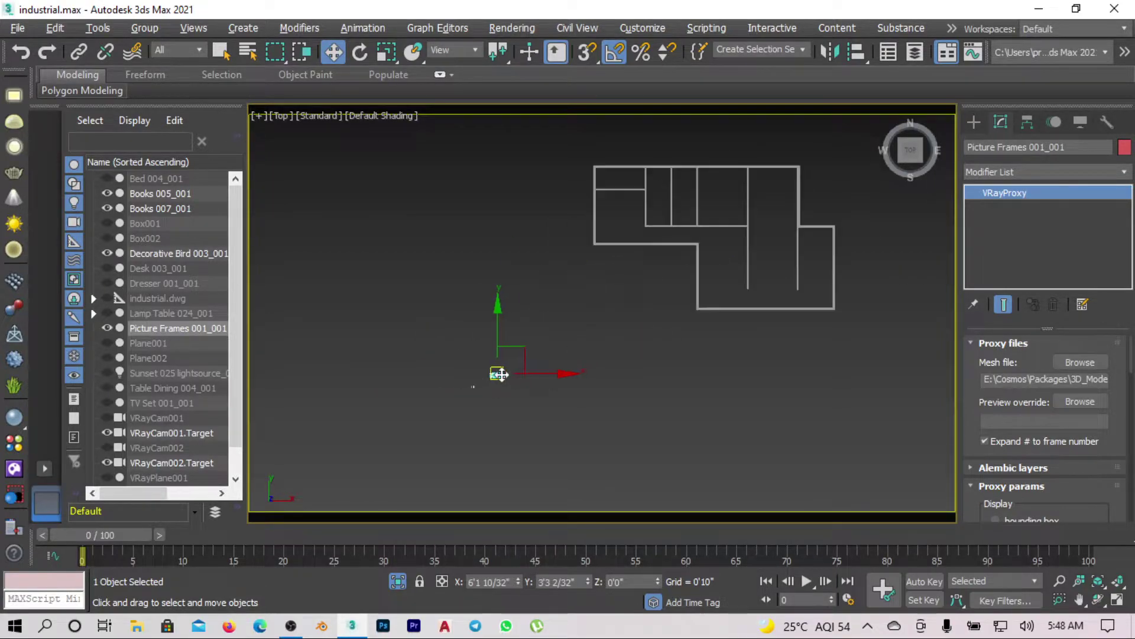
{"action": "scroll", "coordinate": [500, 374], "scroll_direction": "up", "scroll_amount": 2}
{"action": "scroll", "coordinate": [507, 362], "scroll_direction": "down", "scroll_amount": 3}
{"action": "left_click_drag", "start_coordinate": [507, 363], "coordinate": [659, 291]}
Step: Shift the picture frames up and left into the bedroom
{"action": "scroll", "coordinate": [690, 195], "scroll_direction": "up", "scroll_amount": 1}
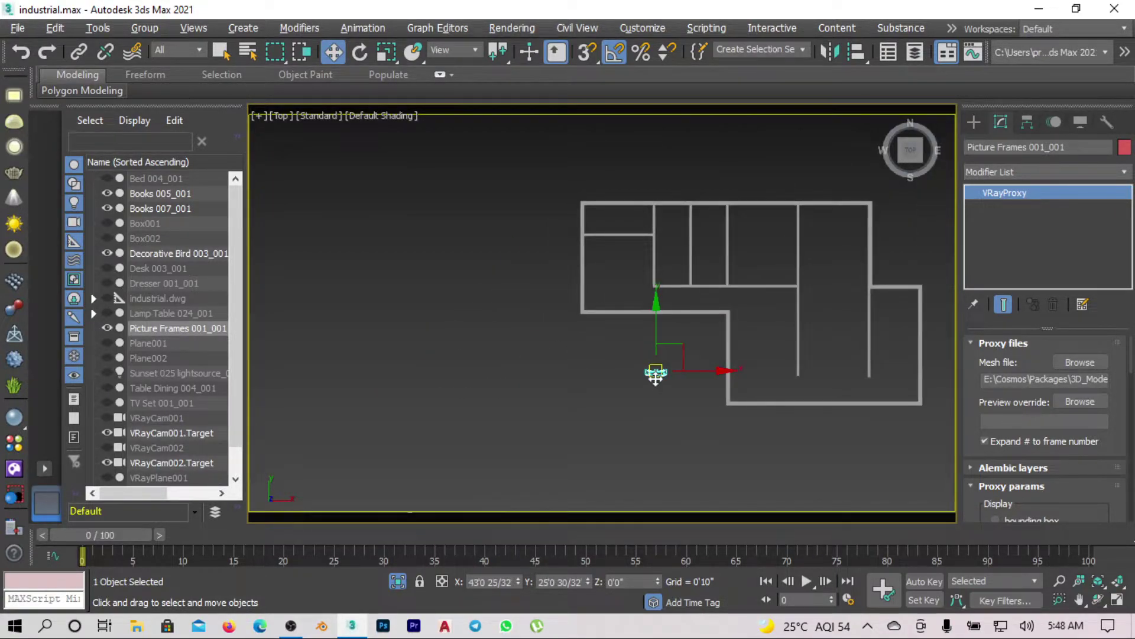
{"action": "left_click_drag", "start_coordinate": [655, 375], "coordinate": [621, 246]}
{"action": "scroll", "coordinate": [637, 235], "scroll_direction": "up", "scroll_amount": 5}
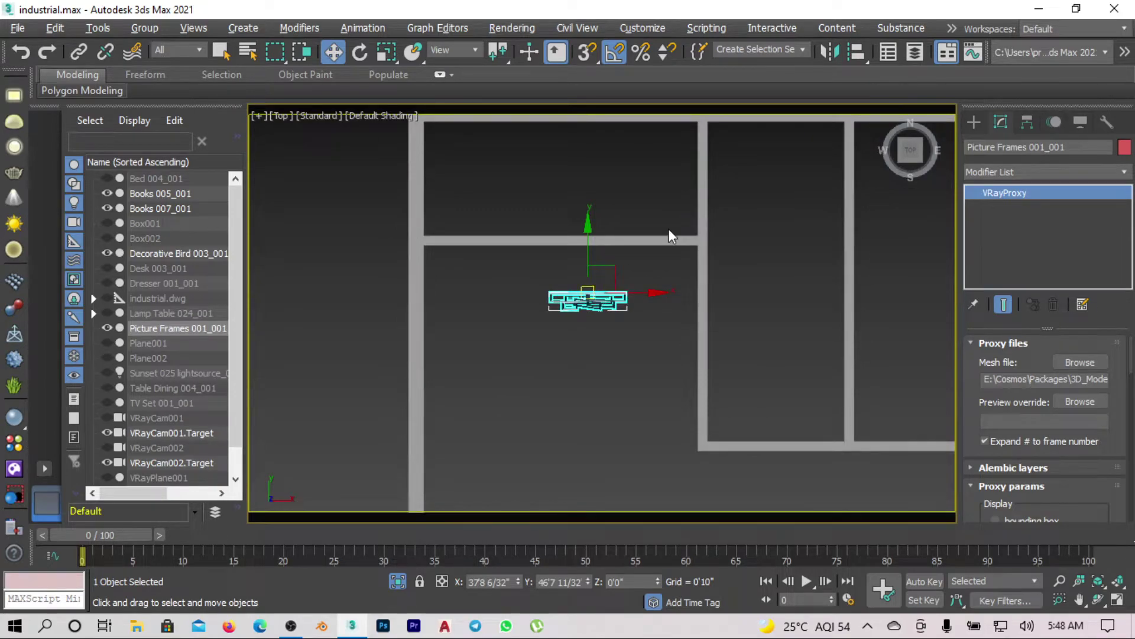
{"action": "scroll", "coordinate": [668, 243], "scroll_direction": "down", "scroll_amount": 1}
{"action": "scroll", "coordinate": [651, 310], "scroll_direction": "up", "scroll_amount": 1}
{"action": "scroll", "coordinate": [663, 254], "scroll_direction": "down", "scroll_amount": 1}
{"action": "scroll", "coordinate": [624, 270], "scroll_direction": "up", "scroll_amount": 1}
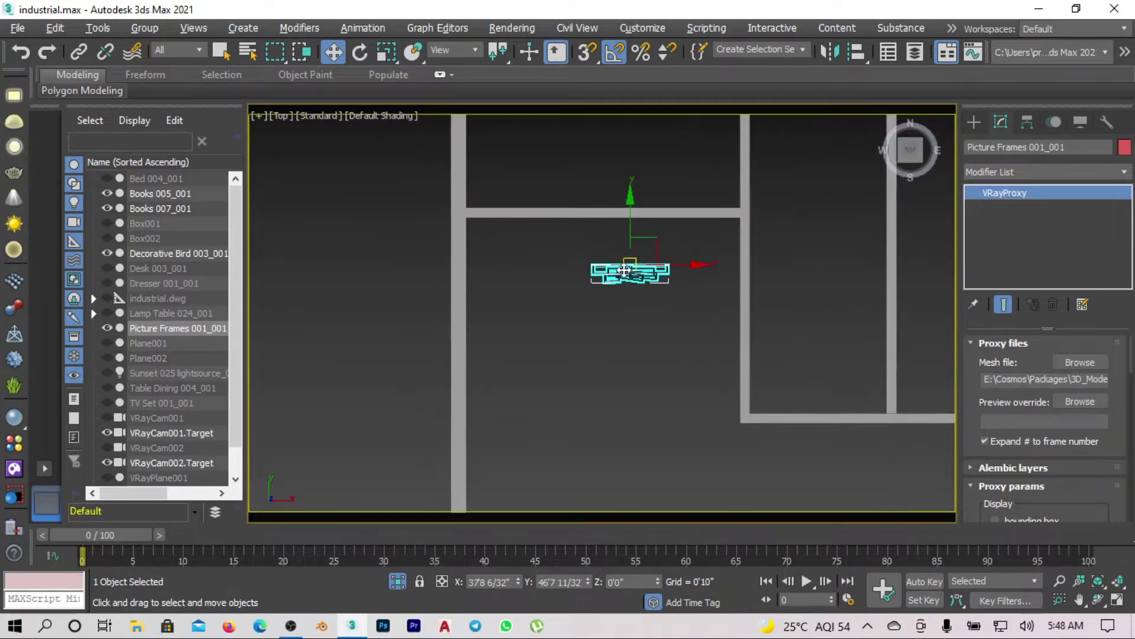
{"action": "left_click_drag", "start_coordinate": [624, 270], "coordinate": [541, 231]}
Step: Unhide all hidden scene objects and show the viewport in wireframe
{"action": "right_click", "coordinate": [608, 306]}
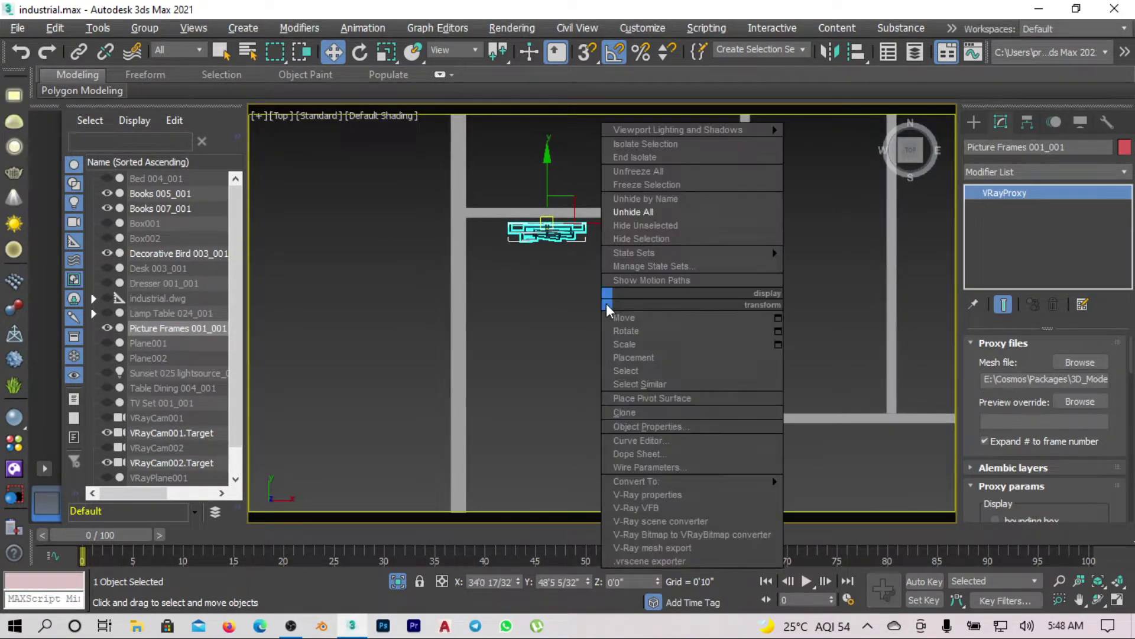
{"action": "left_click", "coordinate": [634, 212]}
{"action": "scroll", "coordinate": [543, 227], "scroll_direction": "up", "scroll_amount": 2}
{"action": "right_click", "coordinate": [543, 224]}
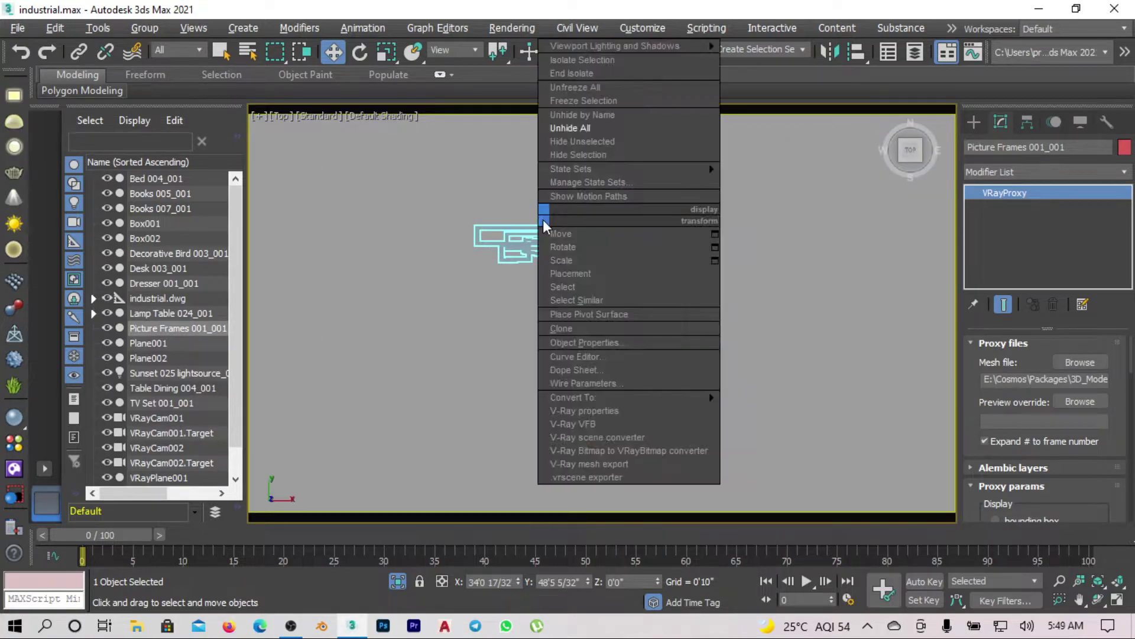
{"action": "left_click", "coordinate": [798, 301]}
{"action": "key", "text": "F3"}
Step: Fine-tune the picture frames' position slightly left and up
{"action": "mouse_move", "coordinate": [641, 224]}
{"action": "left_mouse_down"}
{"action": "mouse_move", "coordinate": [664, 225]}
{"action": "mouse_move", "coordinate": [619, 237]}
{"action": "left_mouse_up"}
{"action": "scroll", "coordinate": [665, 228], "scroll_direction": "up", "scroll_amount": 3}
{"action": "left_click_drag", "start_coordinate": [565, 210], "coordinate": [566, 189]}
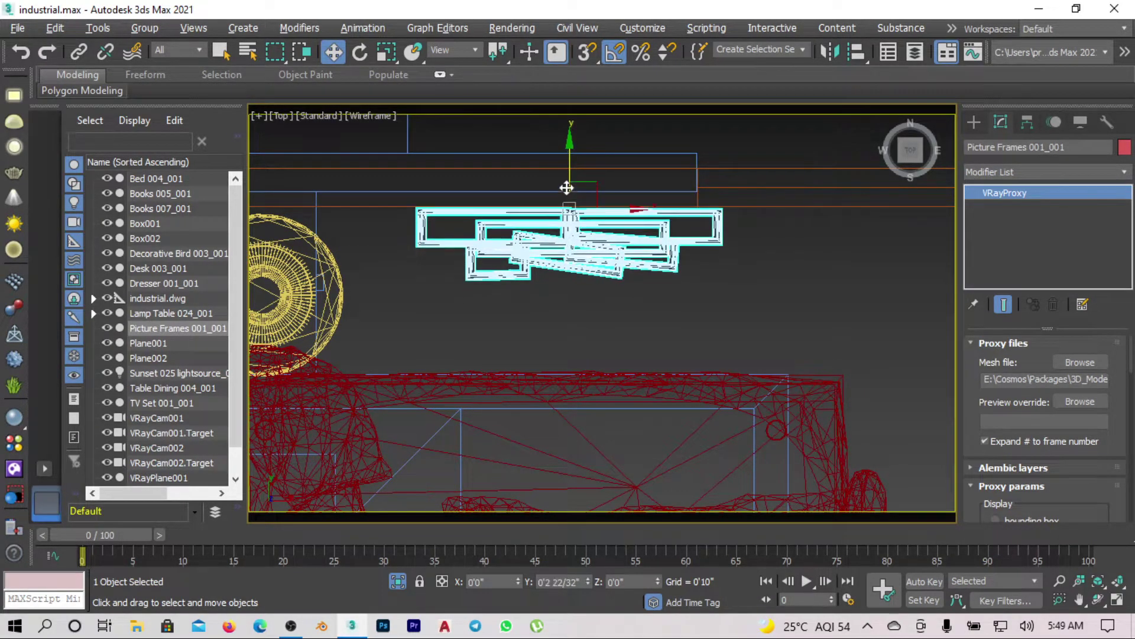
{"action": "scroll", "coordinate": [566, 188], "scroll_direction": "down", "scroll_amount": 5}
{"action": "scroll", "coordinate": [614, 303], "scroll_direction": "down", "scroll_amount": 5}
Step: Deselect everything and orbit to an angled view of the room
{"action": "middle_click_drag", "start_coordinate": [614, 303], "coordinate": [824, 239]}
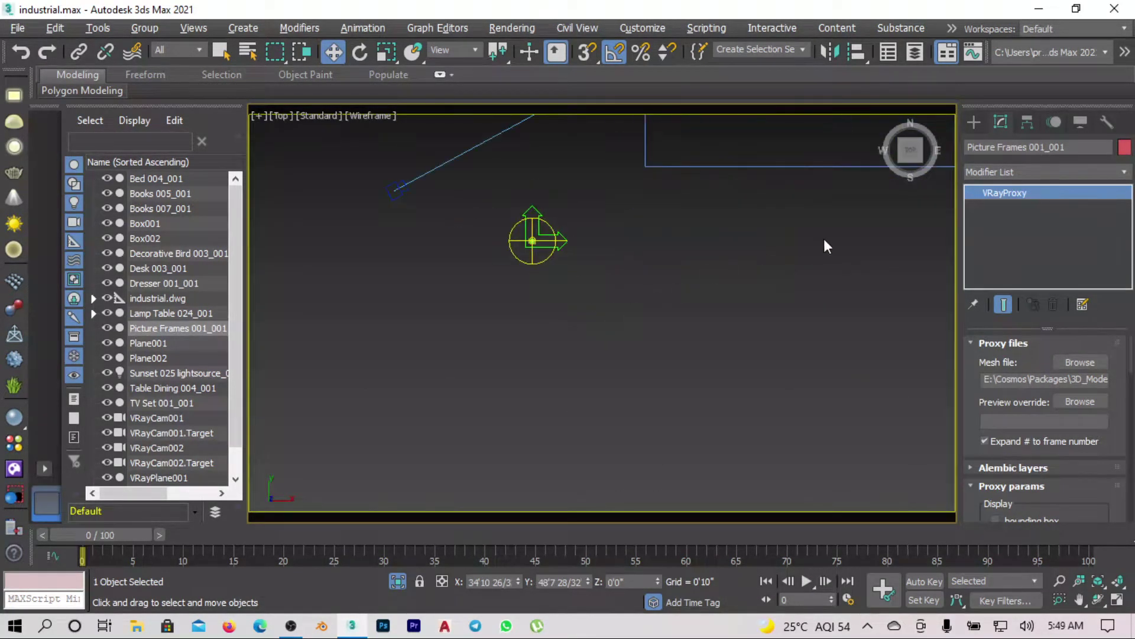
{"action": "key", "text": "ctrl+z"}
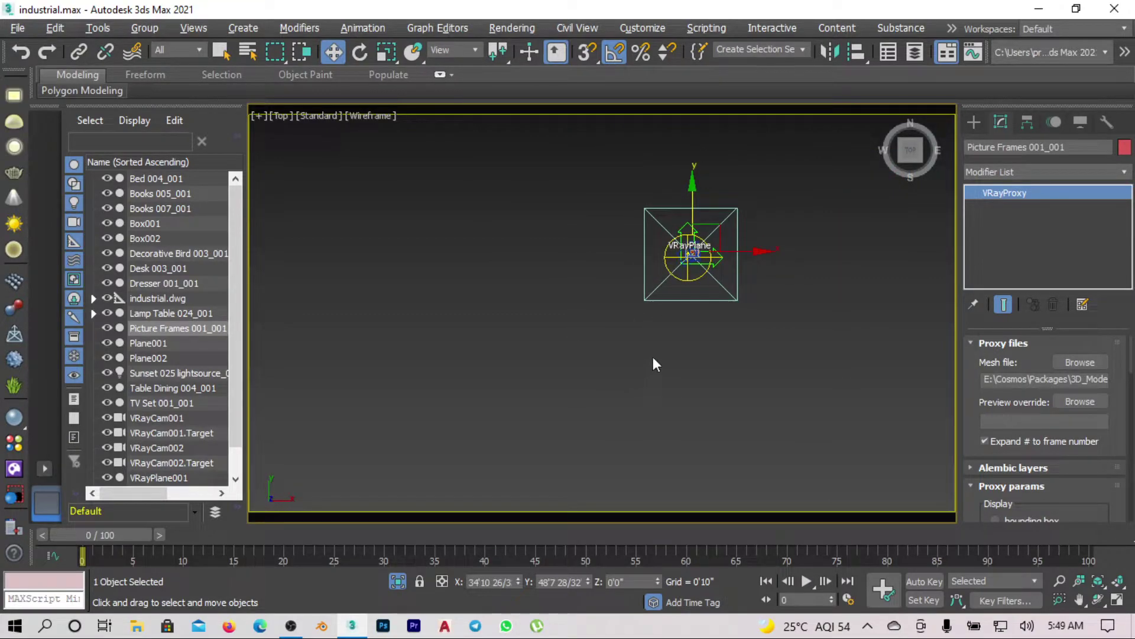
{"action": "left_click", "coordinate": [653, 357]}
{"action": "left_click_drag", "start_coordinate": [638, 495], "coordinate": [317, 267]}
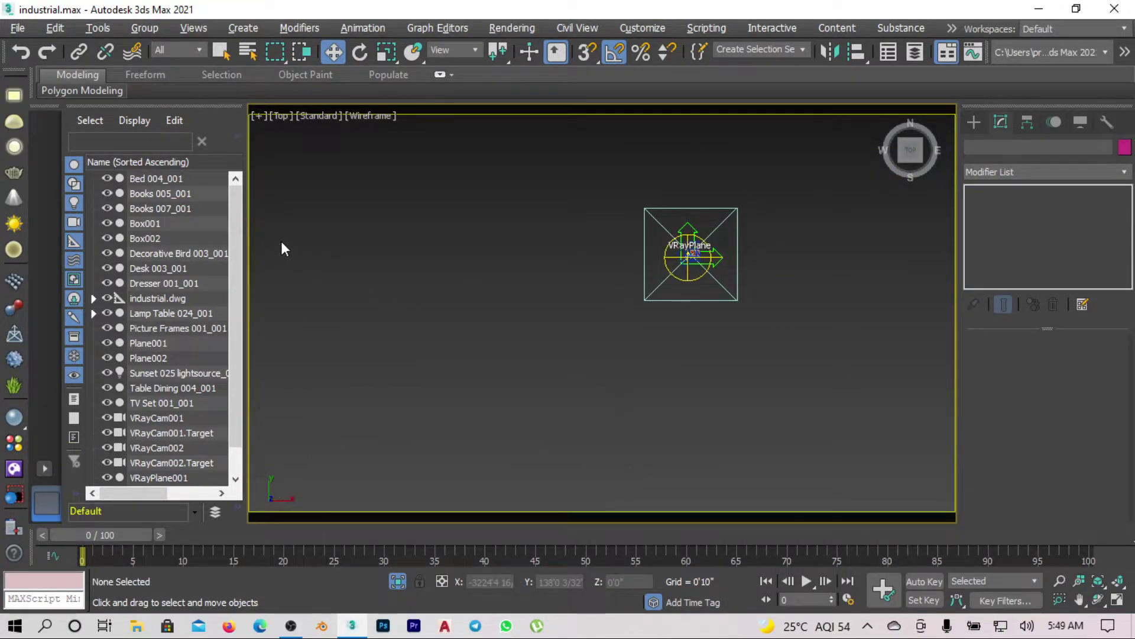
{"action": "mouse_move", "coordinate": [282, 240]}
{"action": "middle_mouse_down", "text": "alt"}
{"action": "mouse_move", "coordinate": [523, 328]}
{"action": "mouse_move", "coordinate": [580, 290]}
{"action": "mouse_move", "coordinate": [664, 286]}
{"action": "mouse_move", "coordinate": [675, 223]}
{"action": "middle_mouse_up", "text": "alt"}
Step: Look through VRayCam002 and run a quick test render, then close it
{"action": "key", "text": "f"}
{"action": "scroll", "coordinate": [626, 347], "scroll_direction": "down", "scroll_amount": 5}
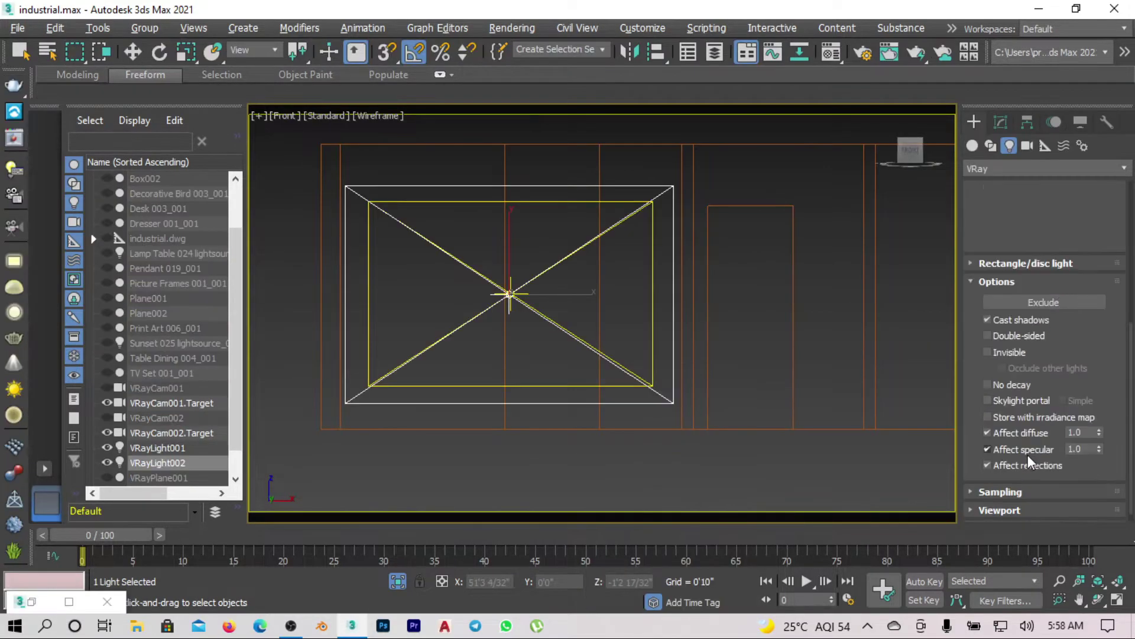
{"action": "scroll", "coordinate": [1027, 461], "scroll_direction": "up", "scroll_amount": 5}
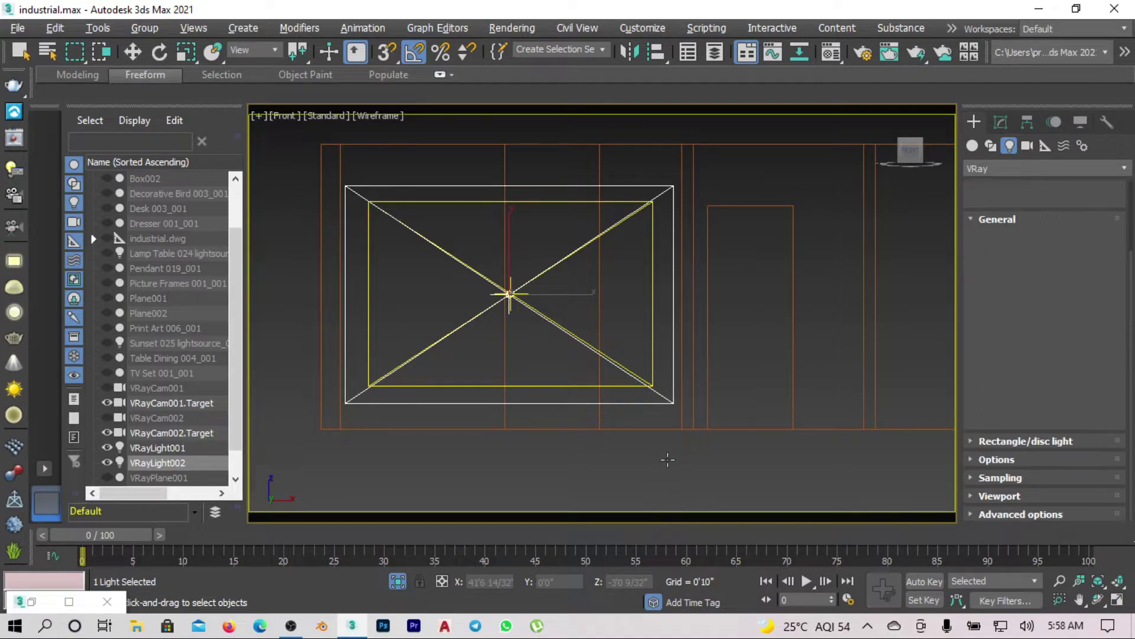
{"action": "key", "text": "r"}
{"action": "left_click", "coordinate": [603, 482]}
{"action": "key", "text": "c"}
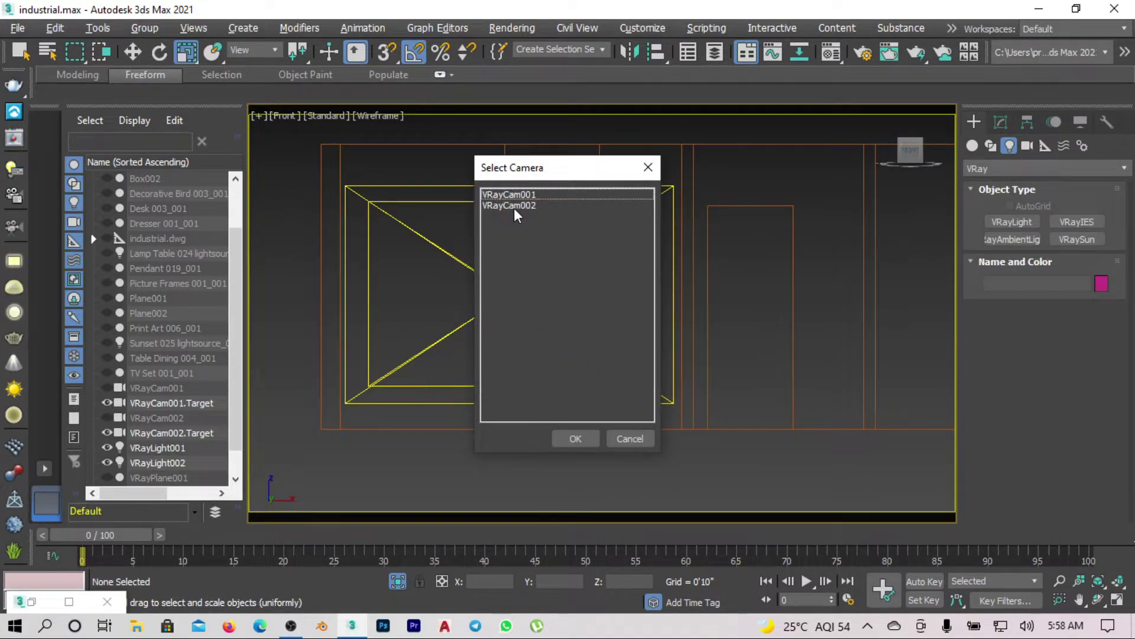
{"action": "double_click", "coordinate": [514, 205]}
{"action": "left_click", "coordinate": [14, 141]}
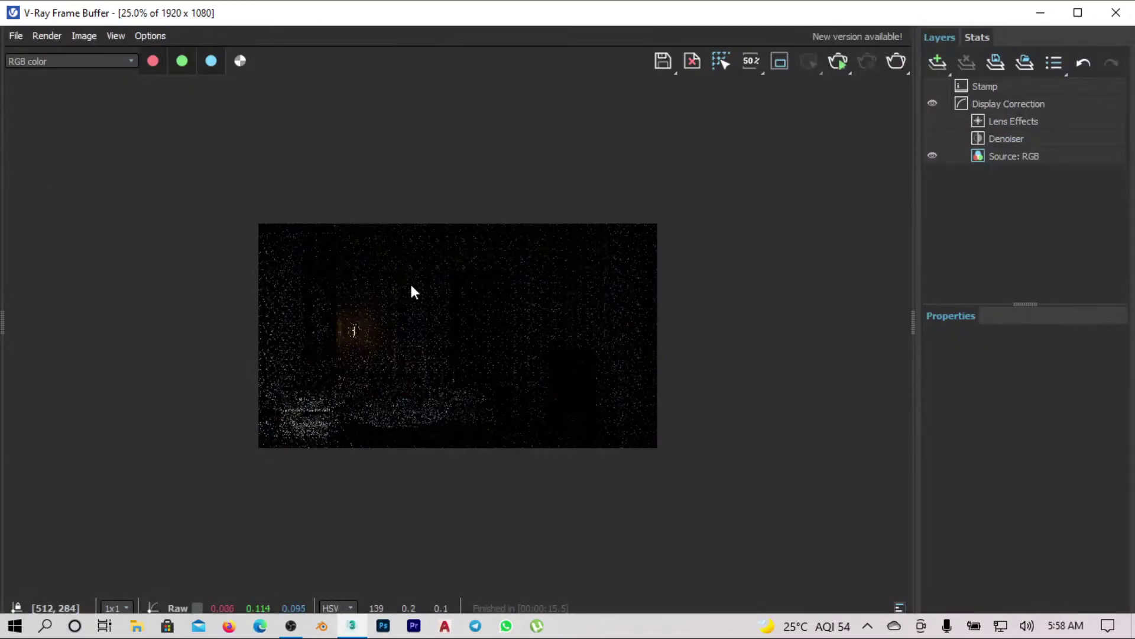
{"action": "left_click", "coordinate": [1116, 12]}
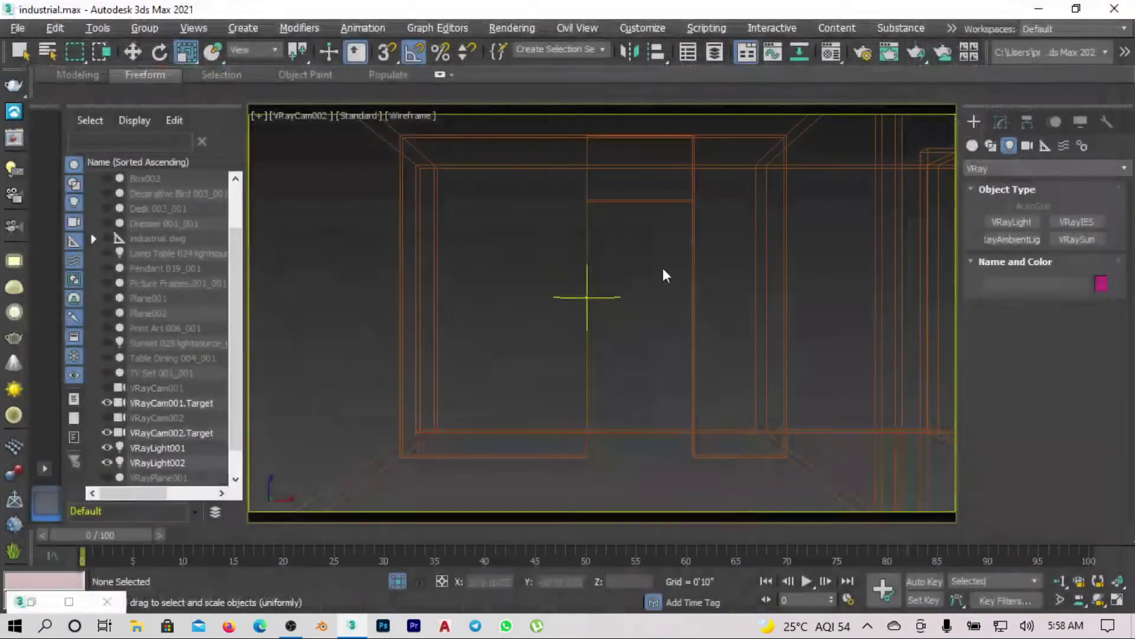
Step: Unhide all objects and render VRayCam002 from the V-Ray Frame Buffer
{"action": "right_click", "coordinate": [665, 276]}
{"action": "left_click", "coordinate": [734, 201]}
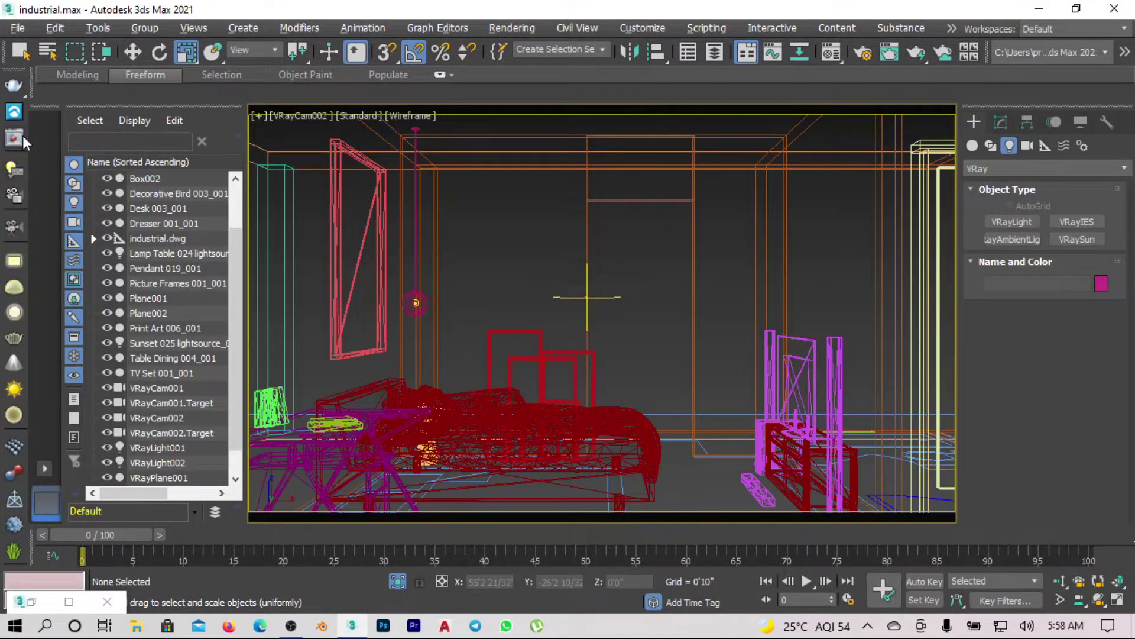
{"action": "left_click", "coordinate": [22, 136]}
{"action": "left_click", "coordinate": [898, 56]}
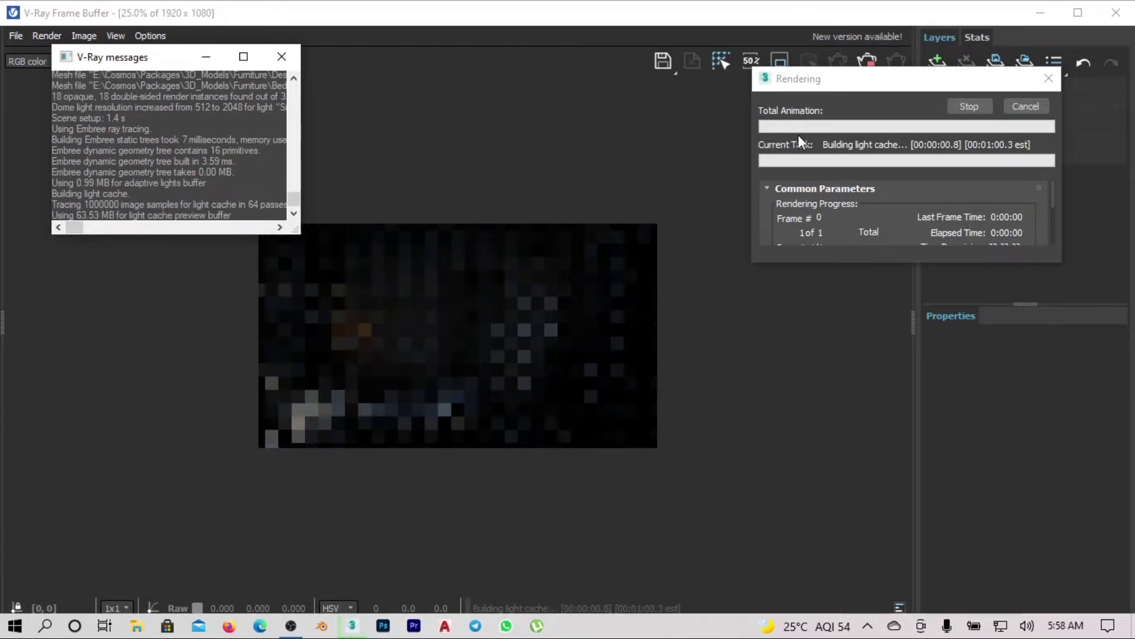
Step: Add an Exposure layer to the render and raise it from 3.710 to 4.484
{"action": "left_click", "coordinate": [765, 497]}
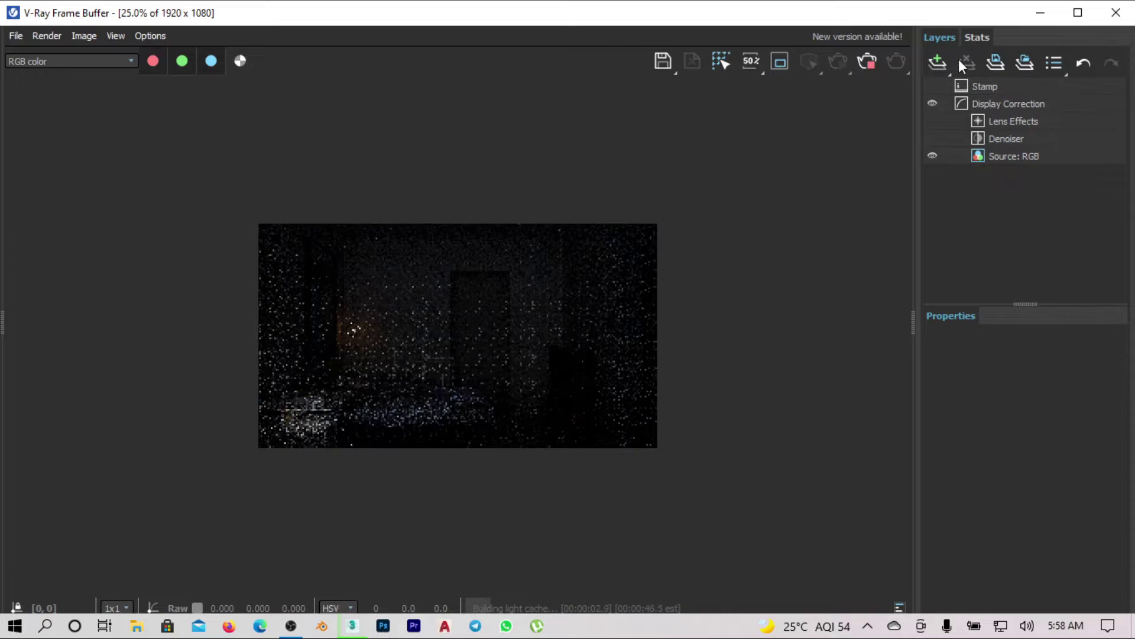
{"action": "left_click", "coordinate": [938, 61]}
{"action": "left_click", "coordinate": [971, 206]}
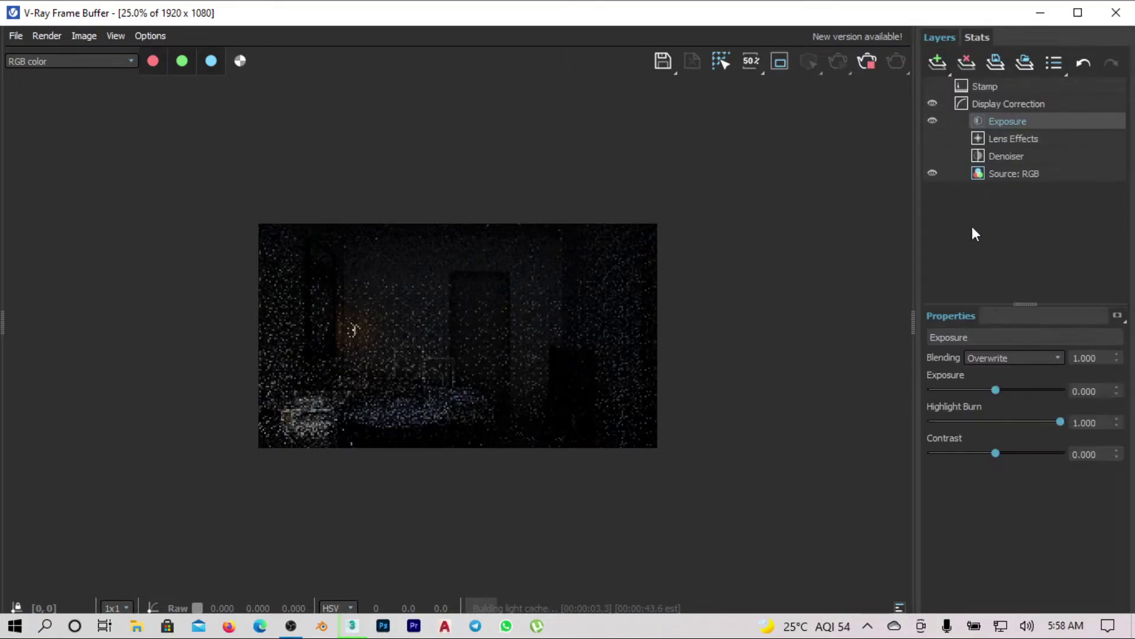
{"action": "left_click_drag", "start_coordinate": [1023, 390], "coordinate": [1044, 393]}
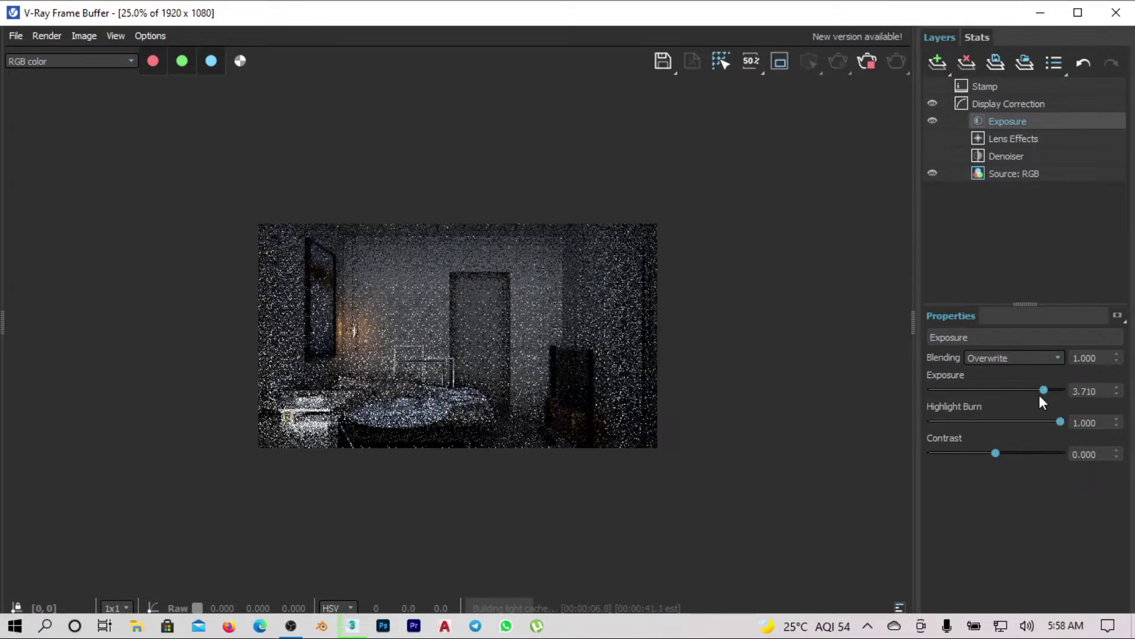
{"action": "scroll", "coordinate": [391, 367], "scroll_direction": "up", "scroll_amount": 1}
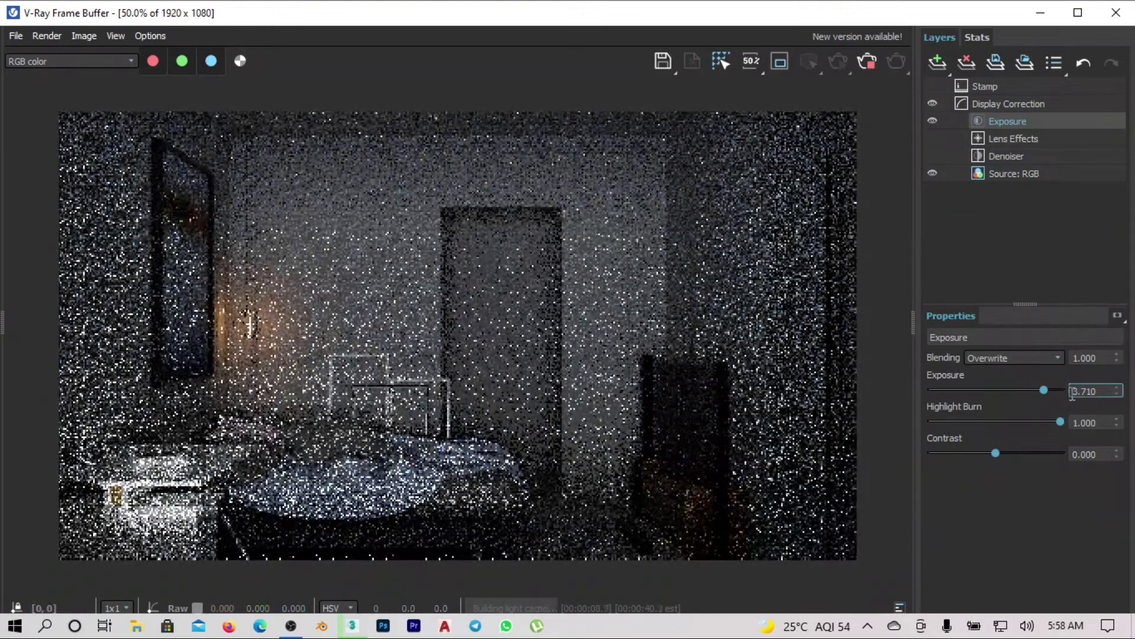
{"action": "left_click_drag", "start_coordinate": [1044, 389], "coordinate": [1054, 392]}
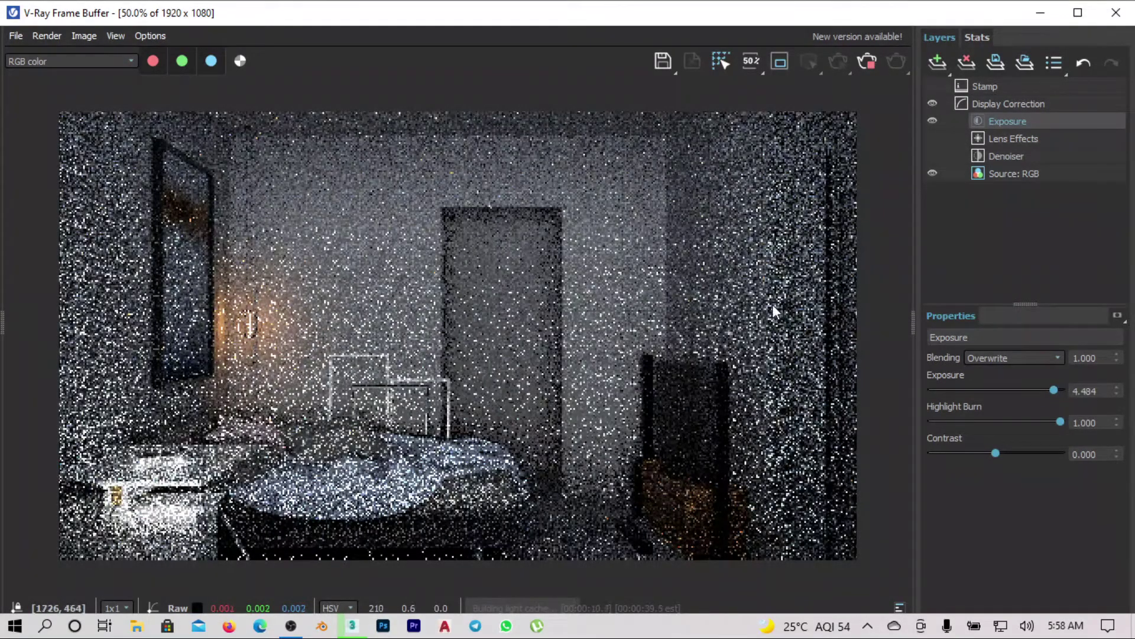
{"action": "scroll", "coordinate": [600, 317], "scroll_direction": "down", "scroll_amount": 1}
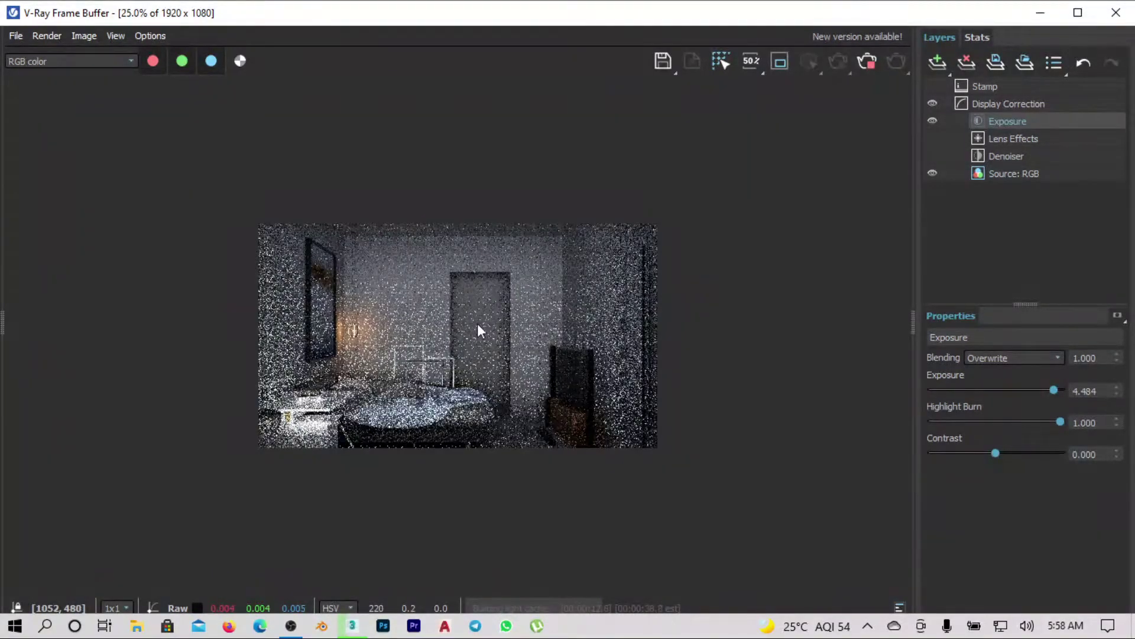
{"action": "scroll", "coordinate": [478, 325], "scroll_direction": "up", "scroll_amount": 1}
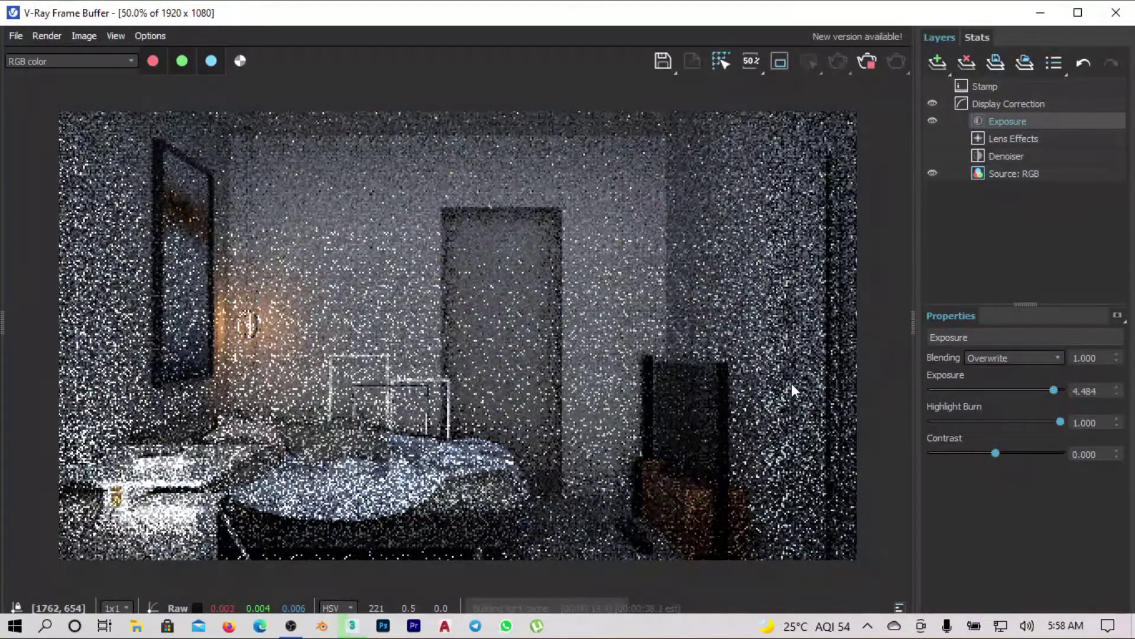